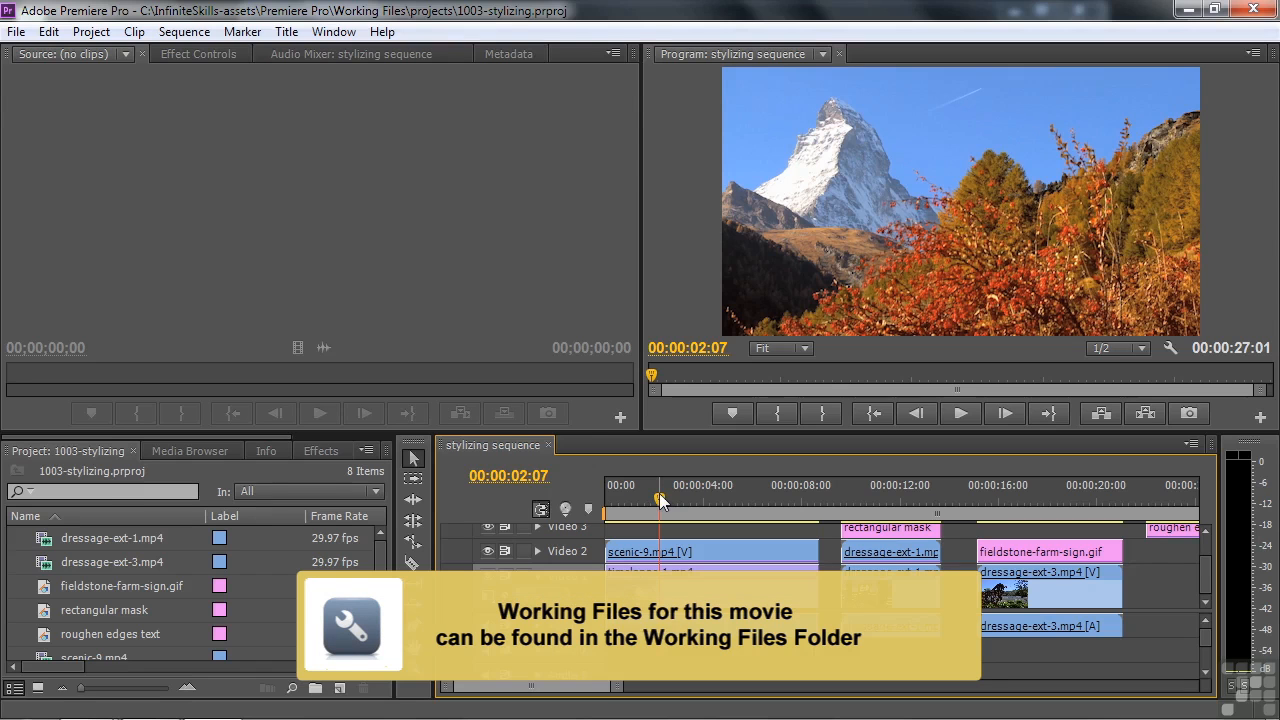
List the Stylize video effects and show the effects applied to the scenic-9.mp4 clip on Video 2
click(321, 450)
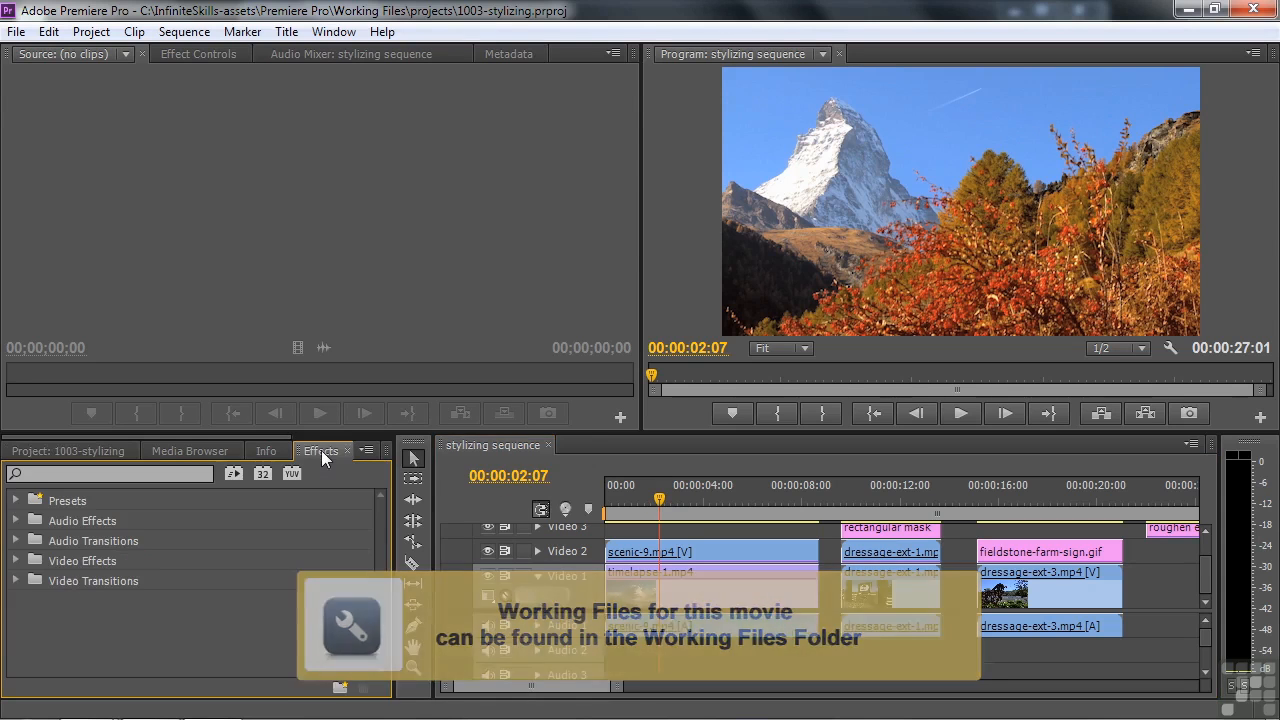
click(16, 560)
drag(375, 523, 379, 620)
click(27, 549)
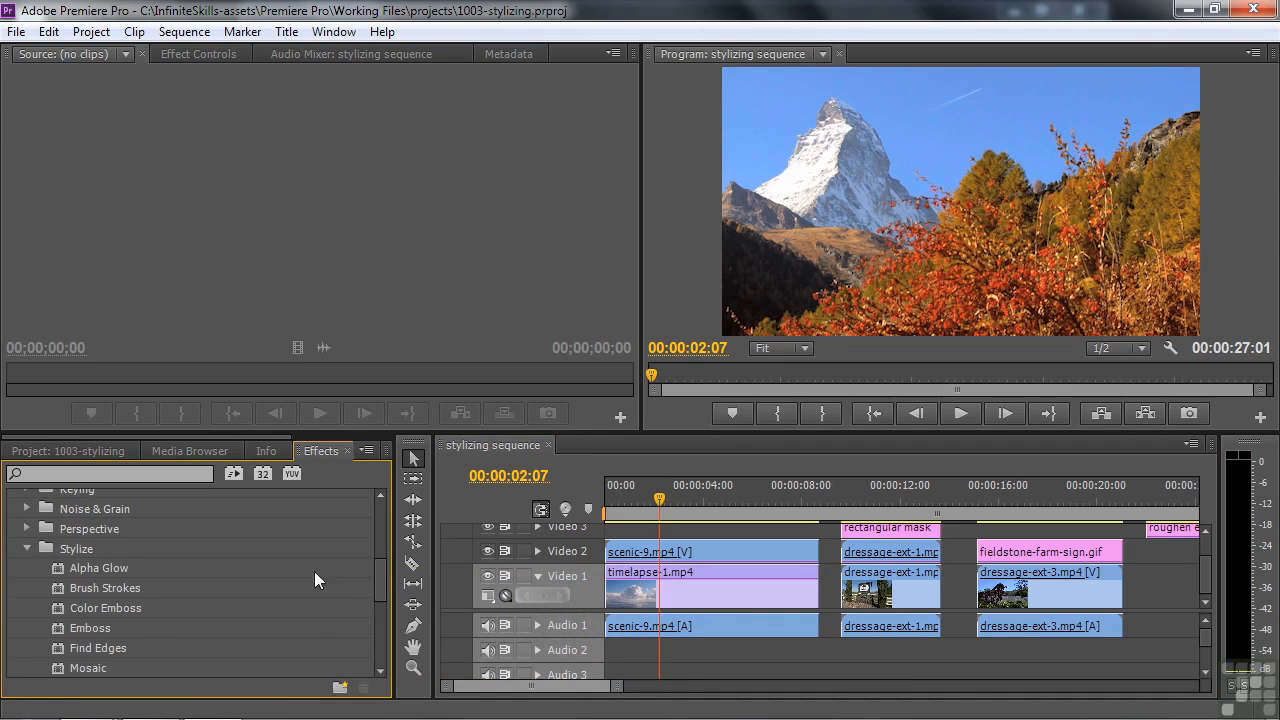
drag(379, 565, 377, 581)
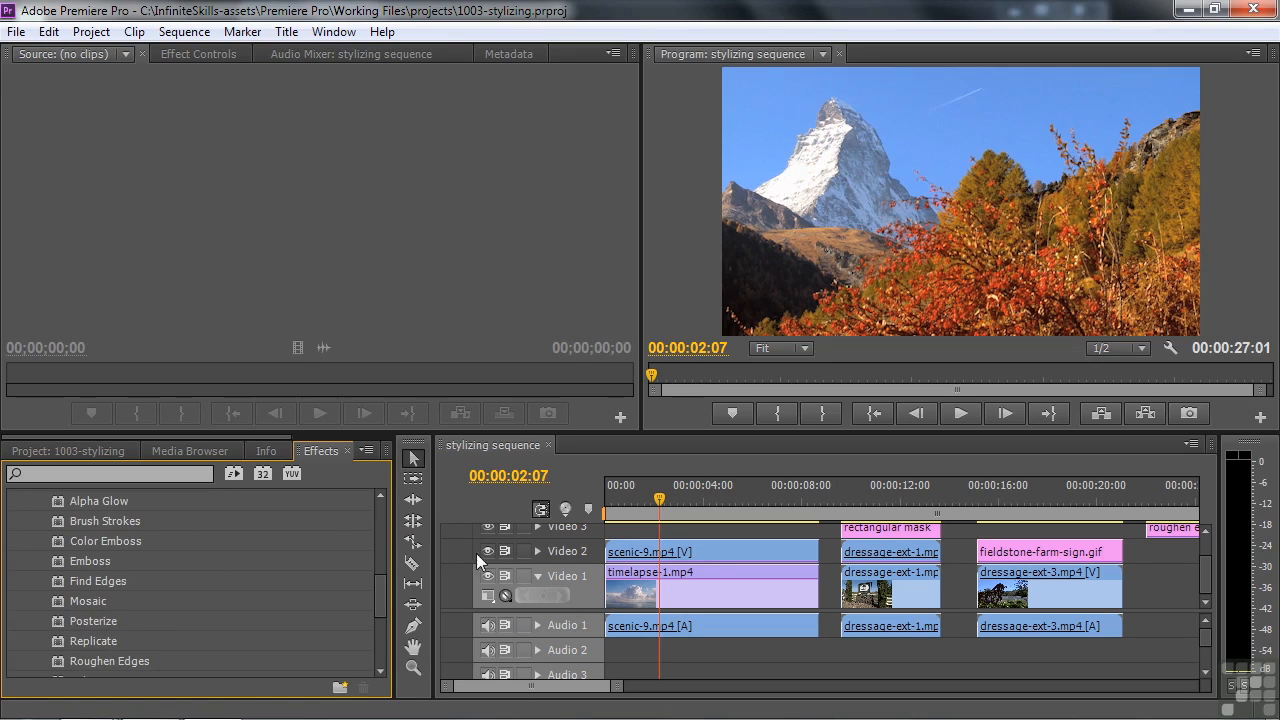
click(700, 551)
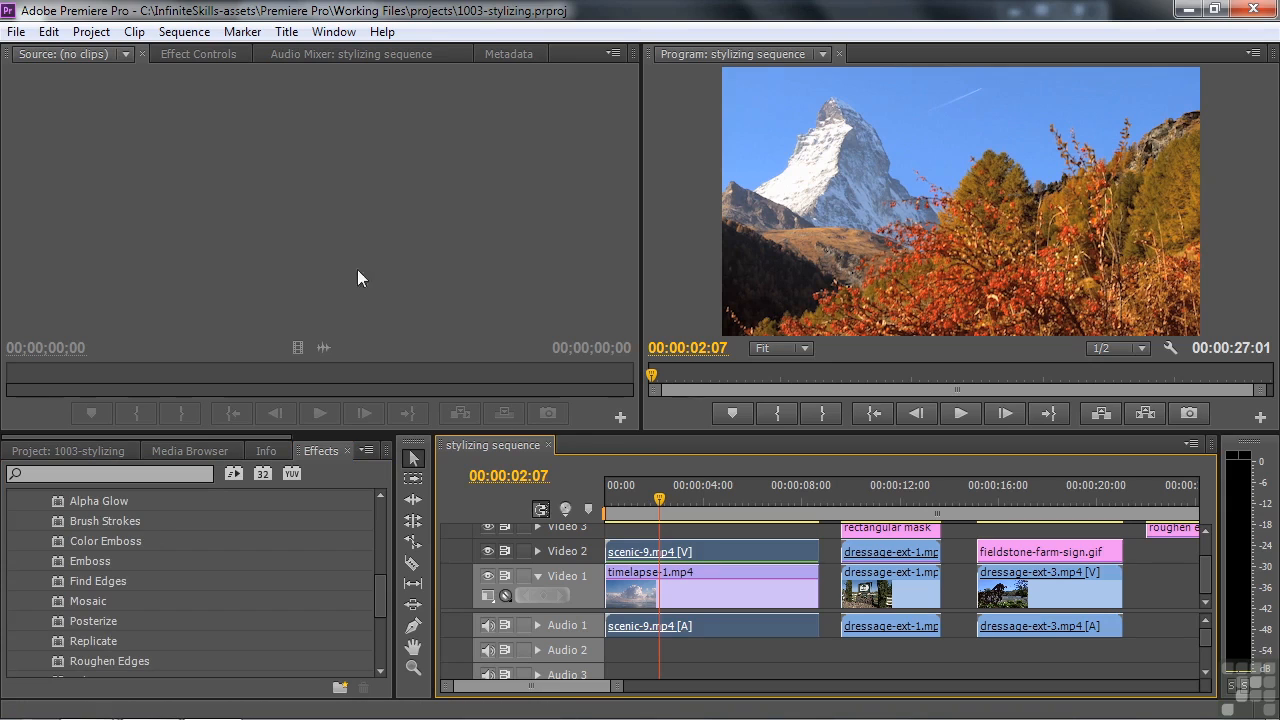
click(224, 53)
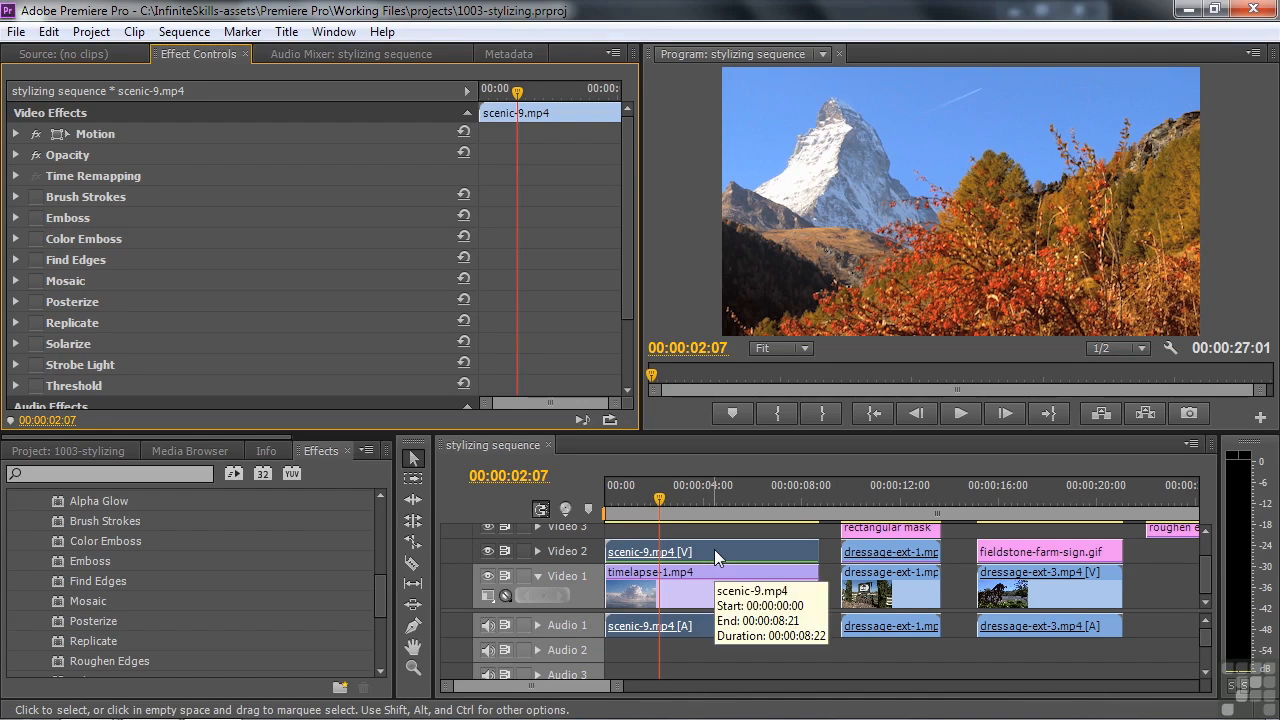
Go to 00:00:17:22 and briefly hide the Video 1 track to view the sign graphic on its own
click(1041, 495)
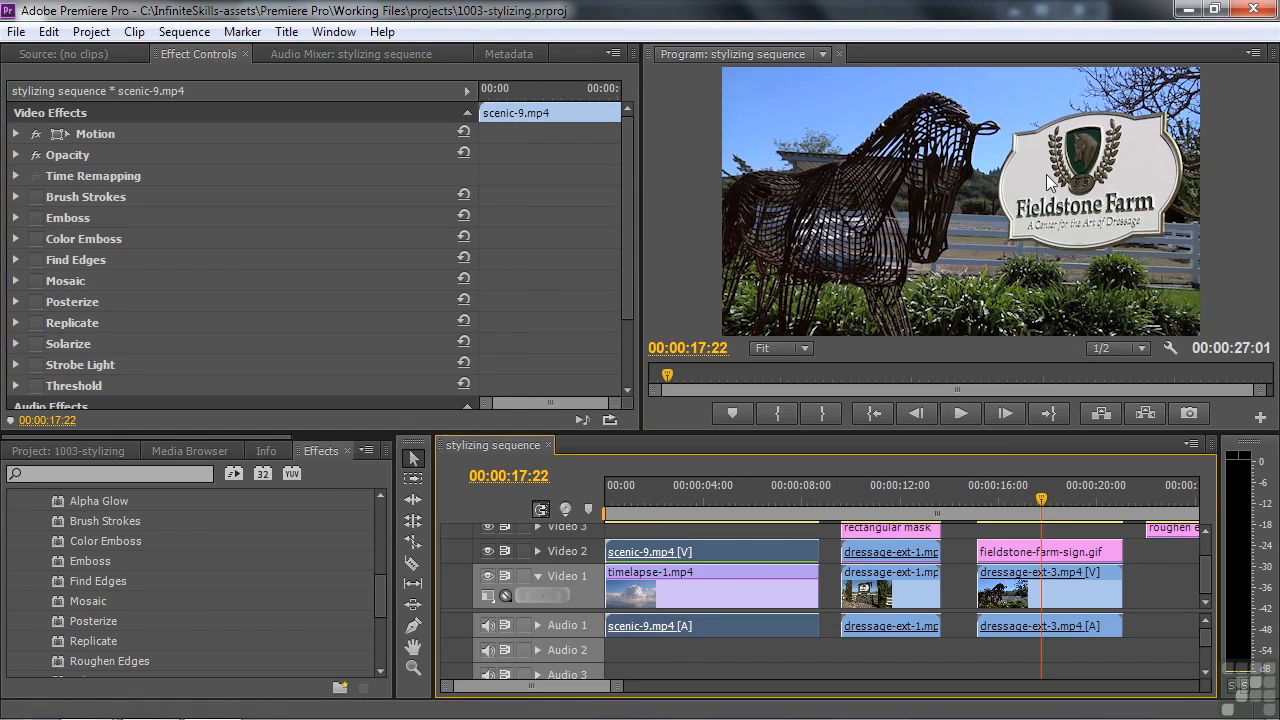
click(487, 576)
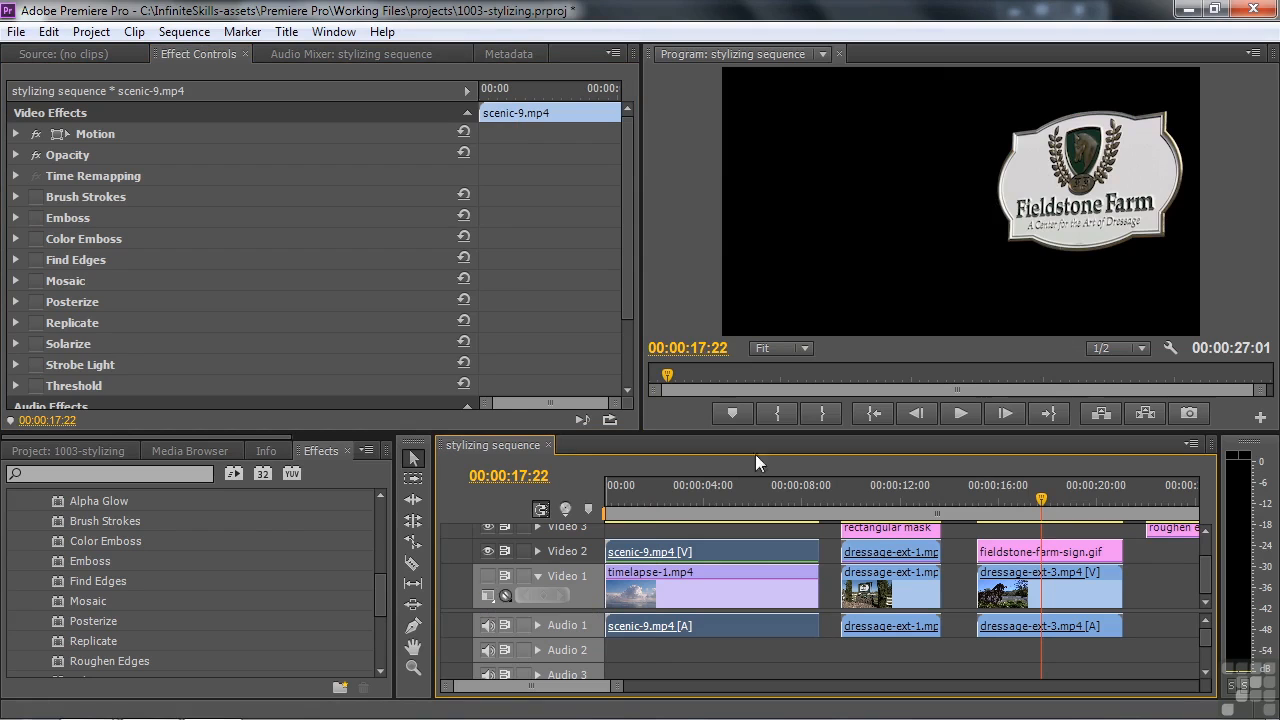
click(487, 576)
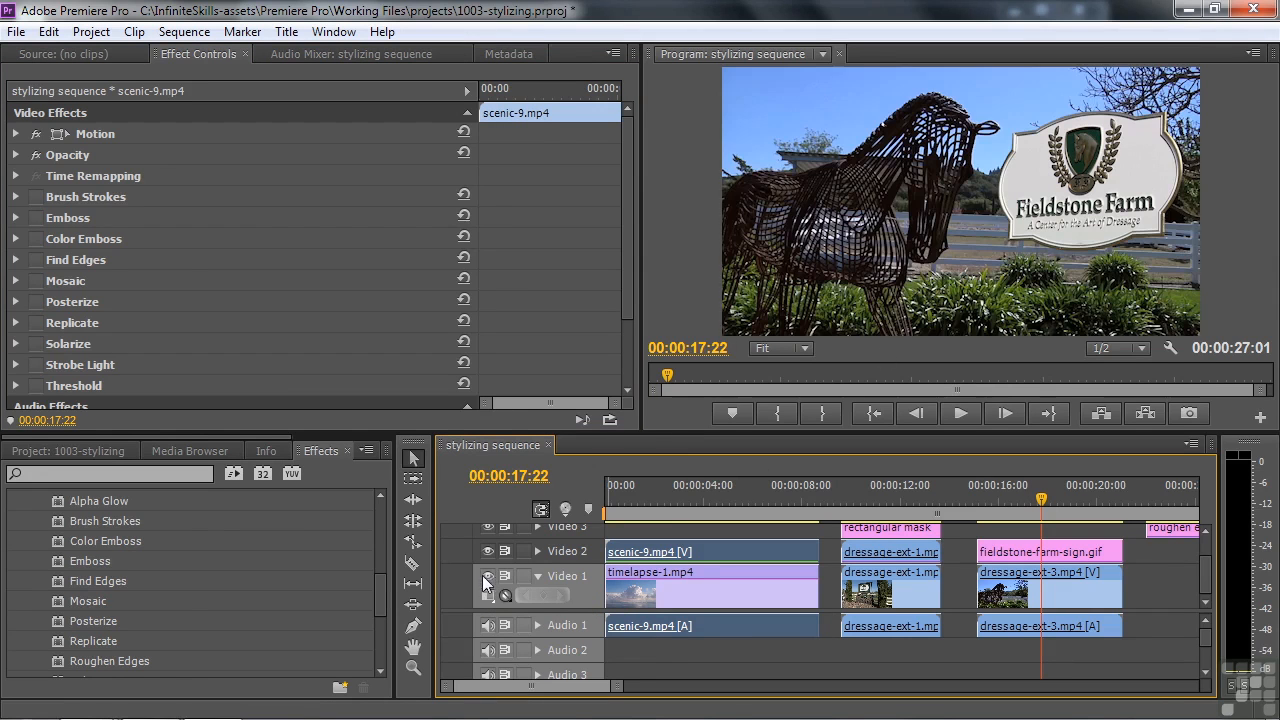
Turn on the Alpha Glow effect of the fieldstone-farm-sign.gif clip, toggling it to compare the sign with and without the glow
click(1058, 553)
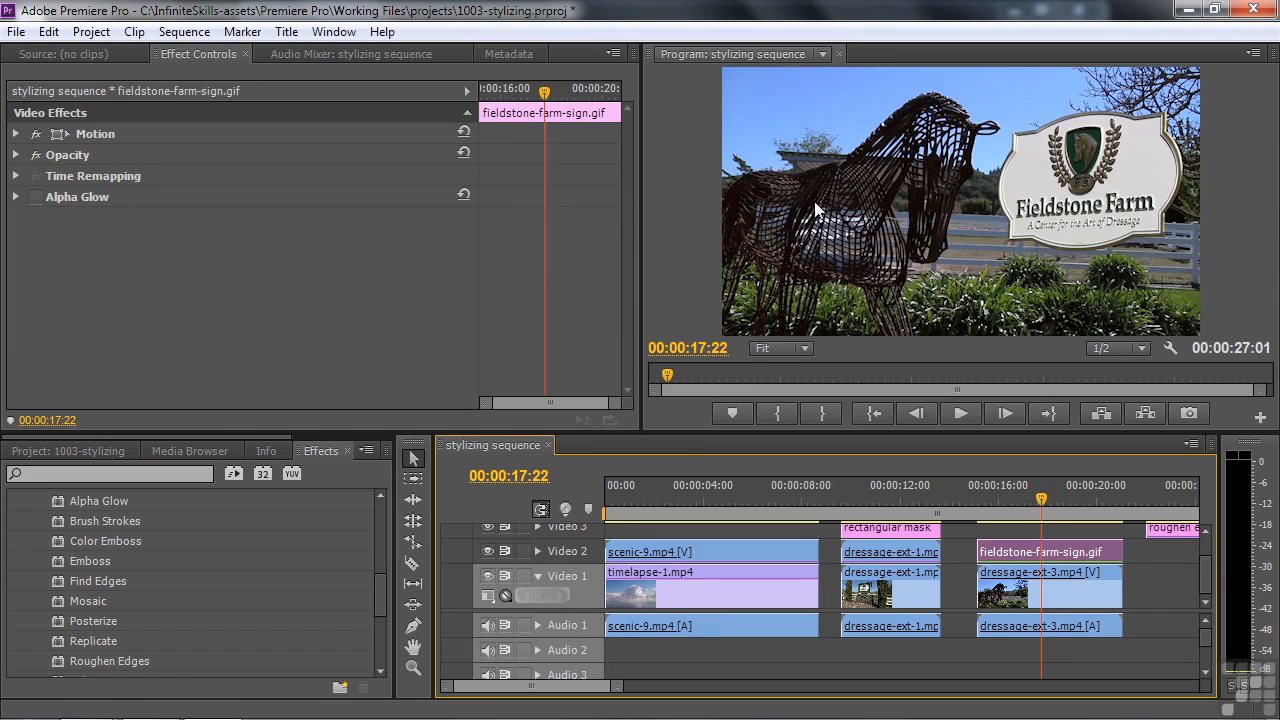
click(461, 197)
click(36, 197)
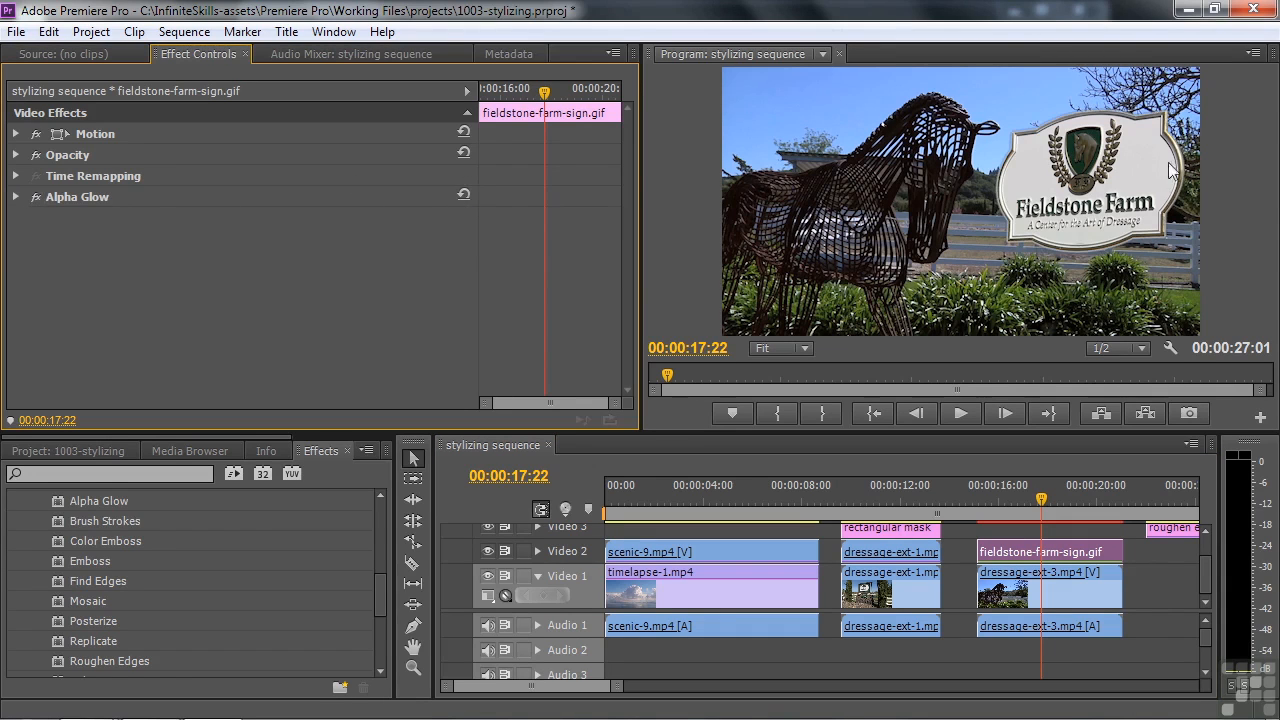
click(35, 197)
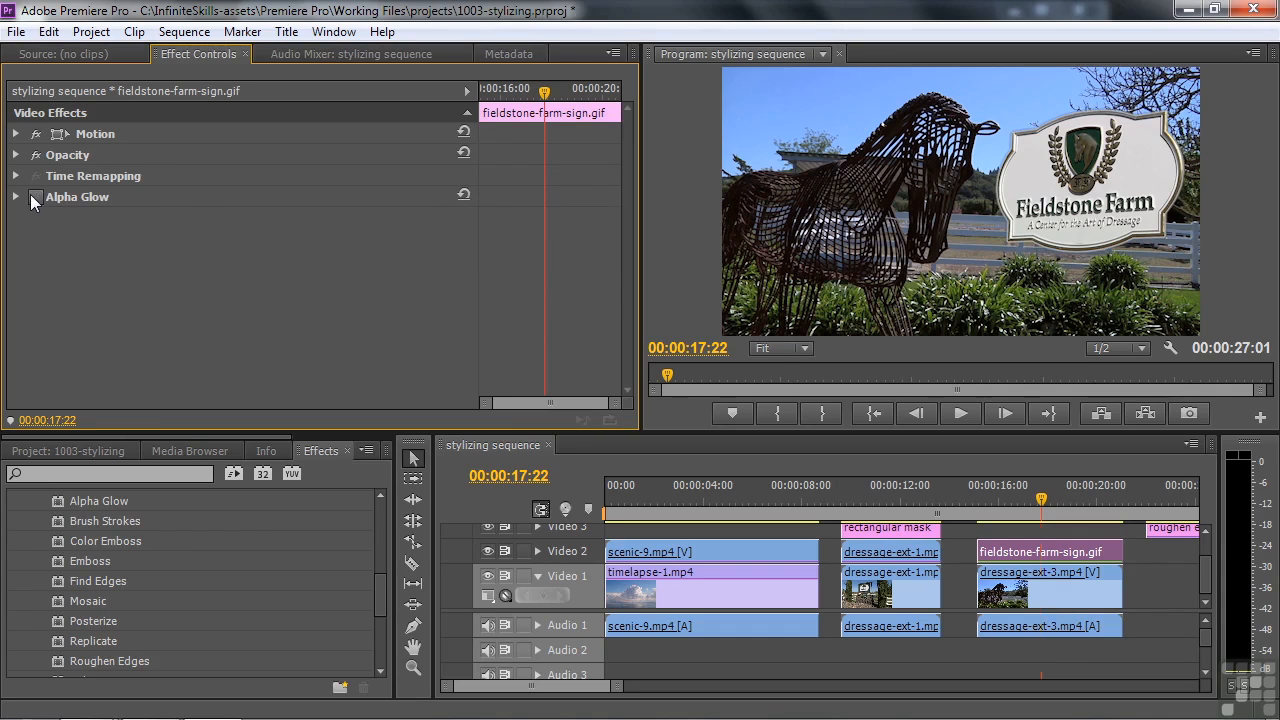
click(35, 197)
Set the sign's Alpha Glow to a Glow of 100 and a Brightness of 254
click(15, 197)
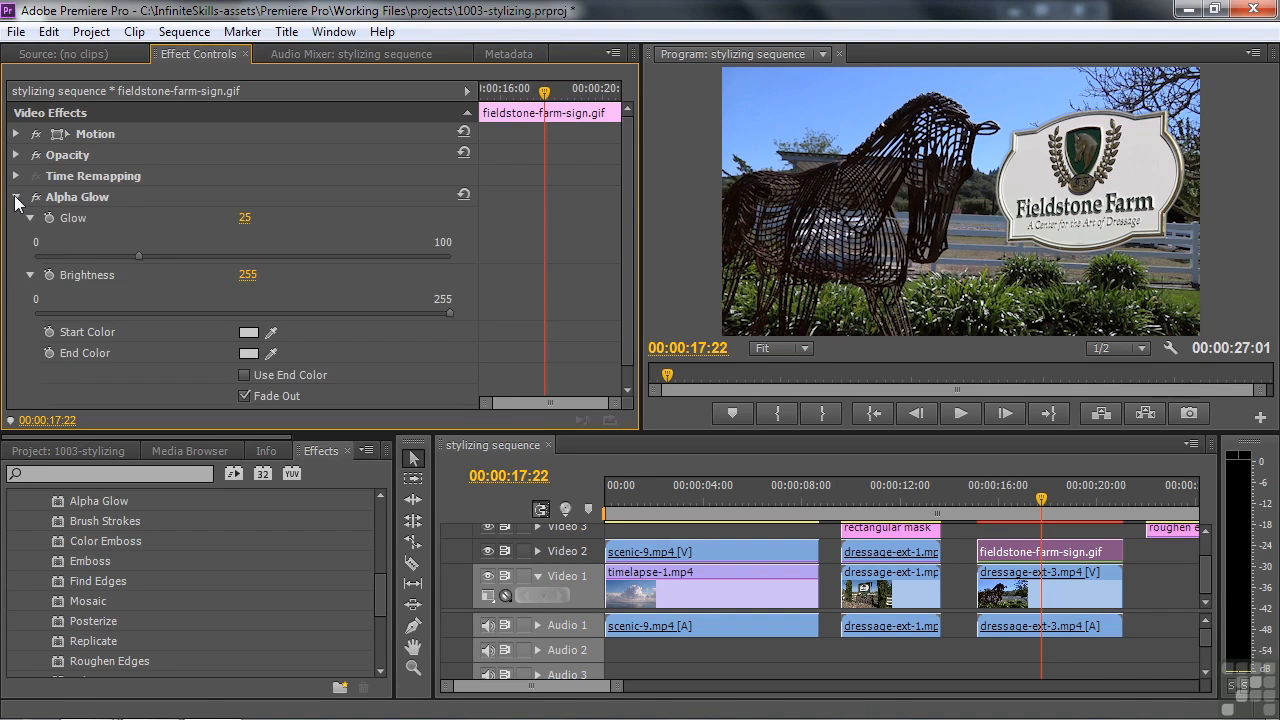
drag(138, 257, 452, 265)
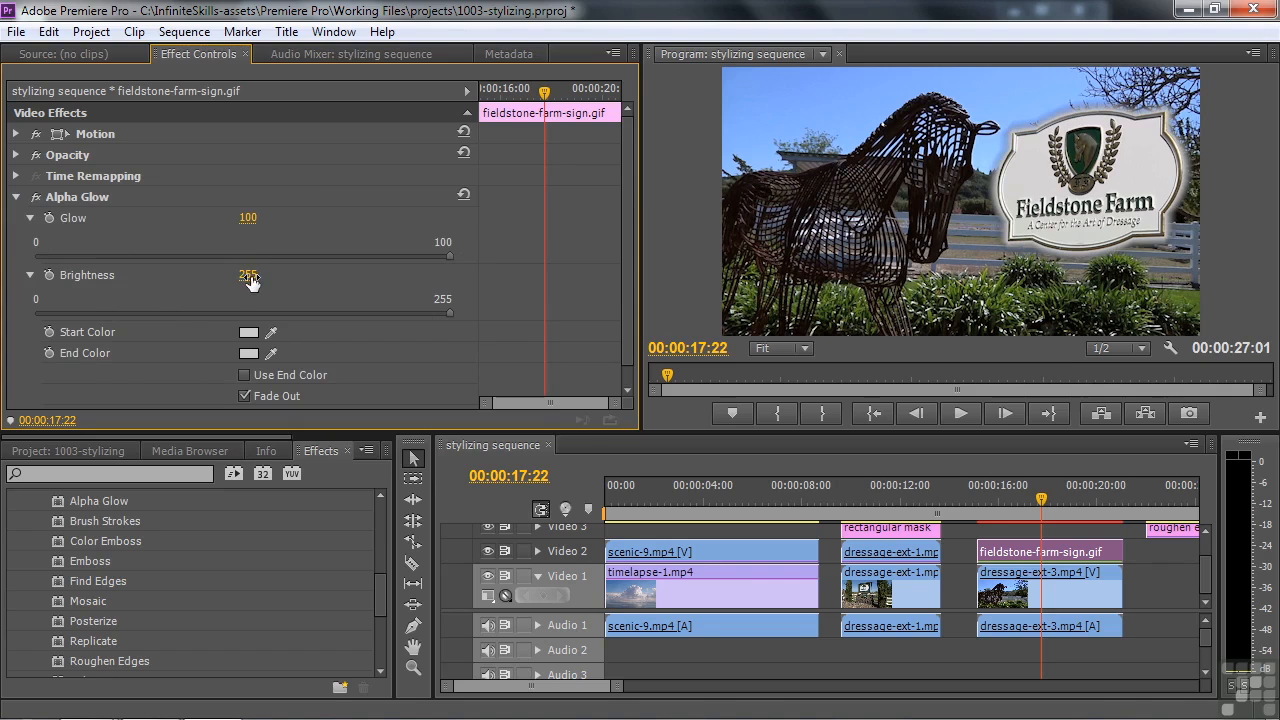
drag(246, 281, 283, 283)
Enable Use End Color for the Alpha Glow and set its Start Color to dark gold A08F30
drag(622, 318, 624, 349)
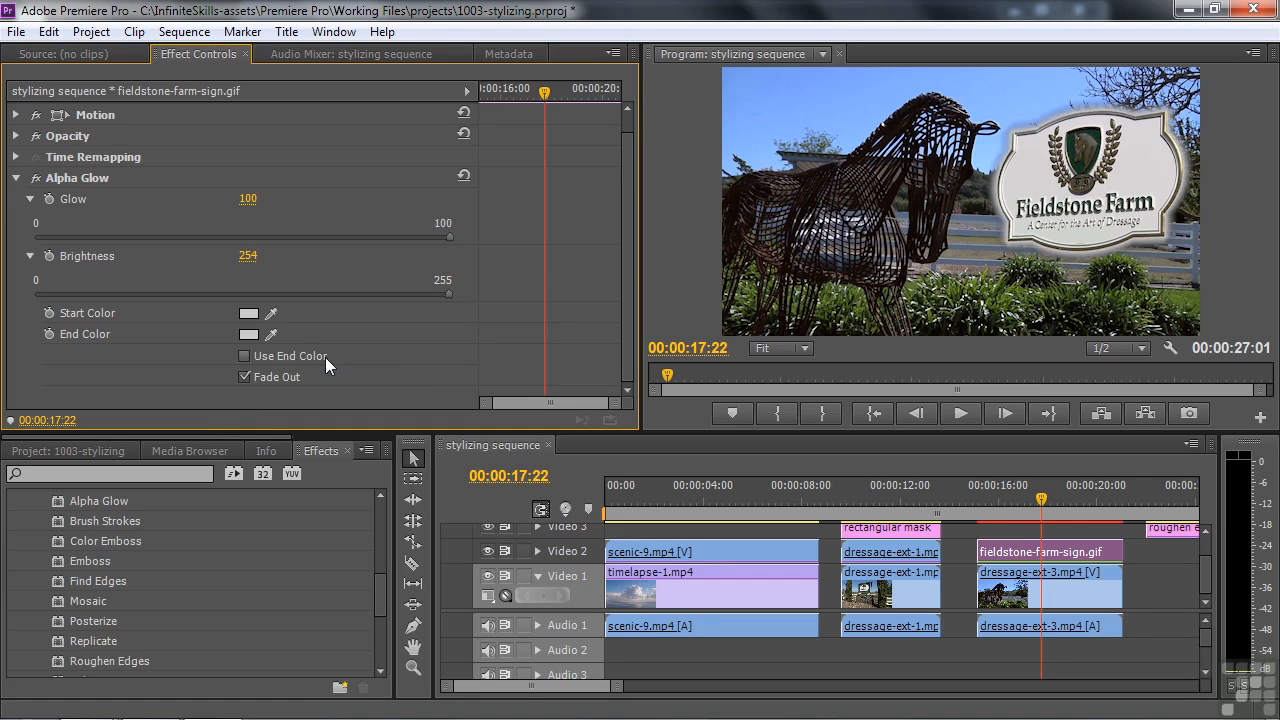
click(245, 358)
click(248, 314)
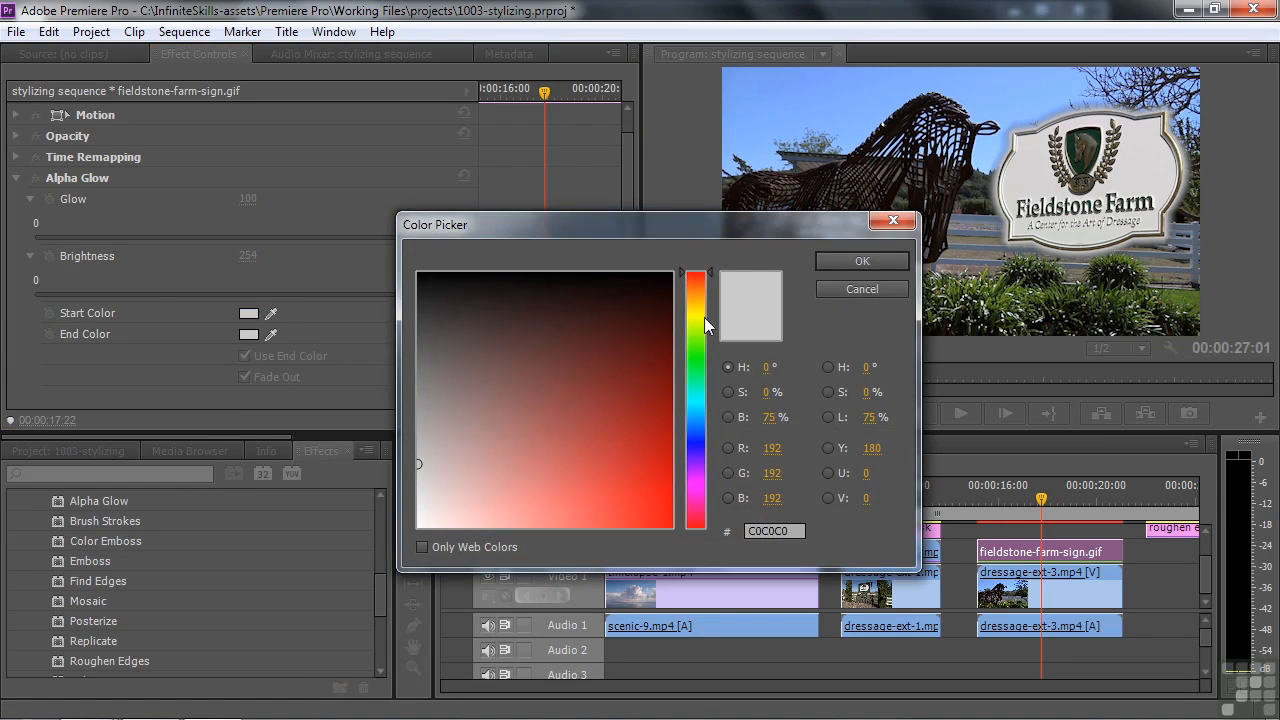
click(703, 308)
click(582, 452)
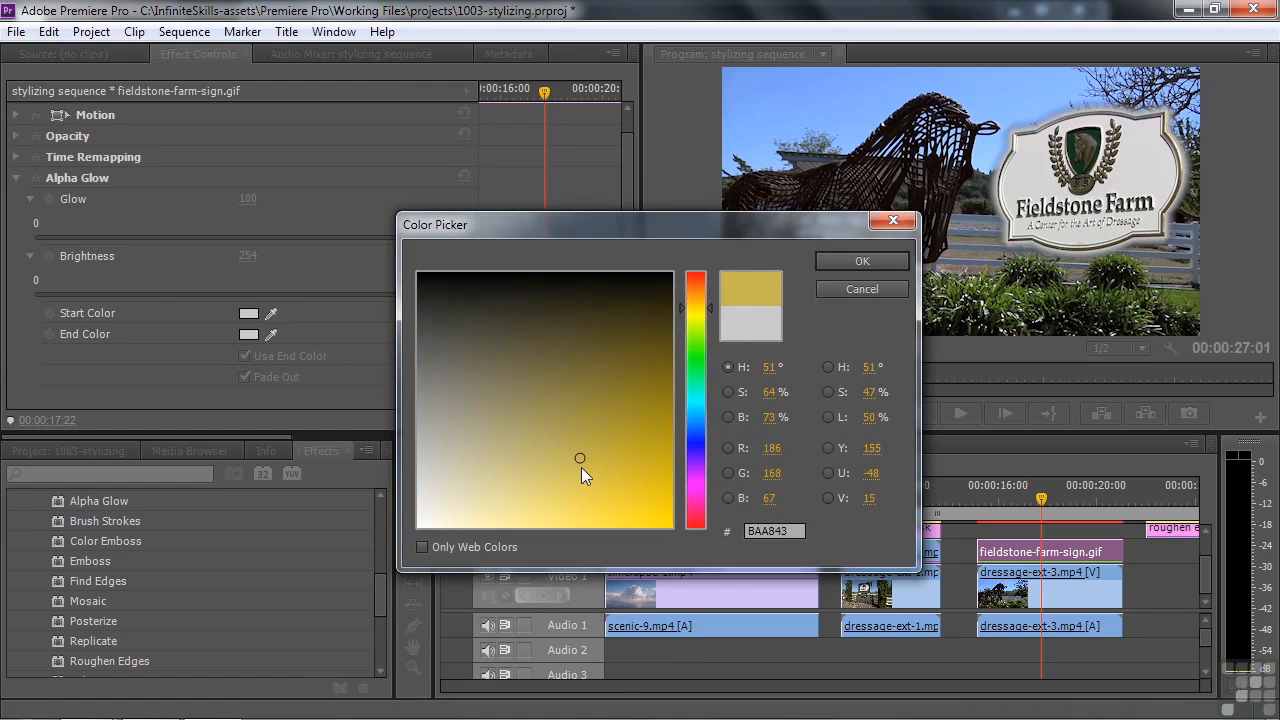
drag(582, 458, 595, 433)
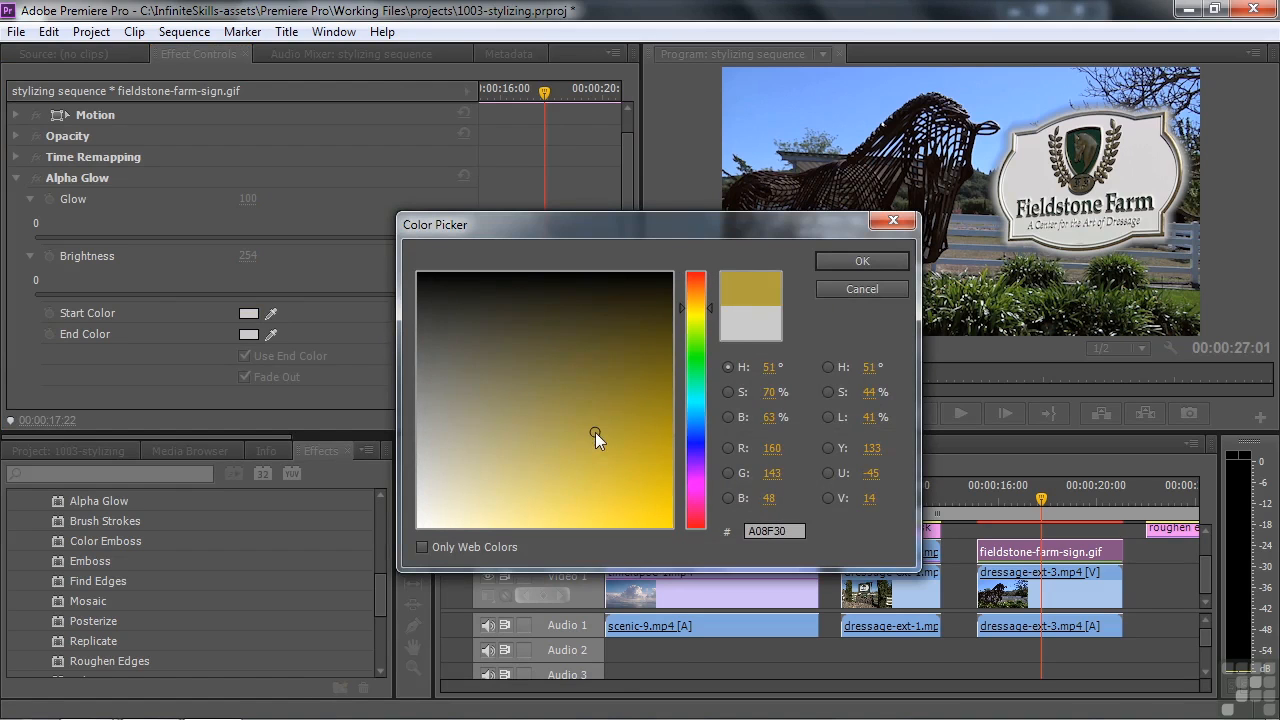
click(864, 262)
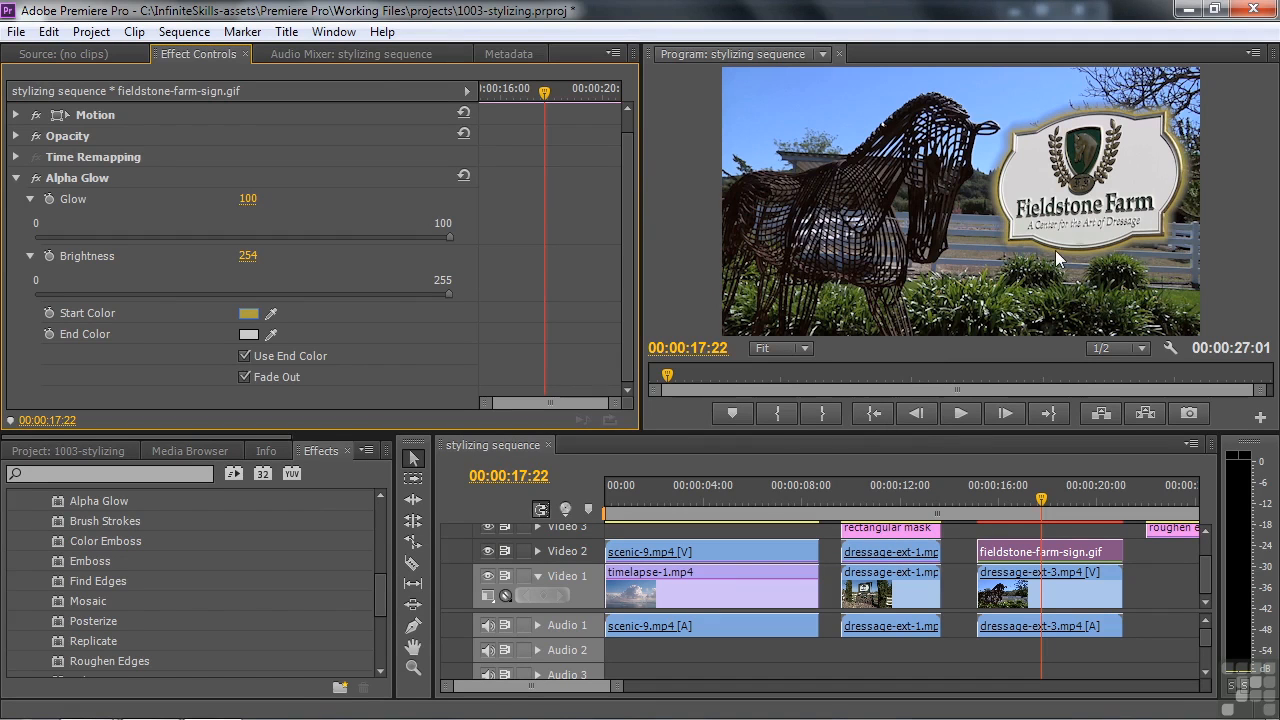
Set the Alpha Glow's End Color to purple 9E18B2
click(248, 335)
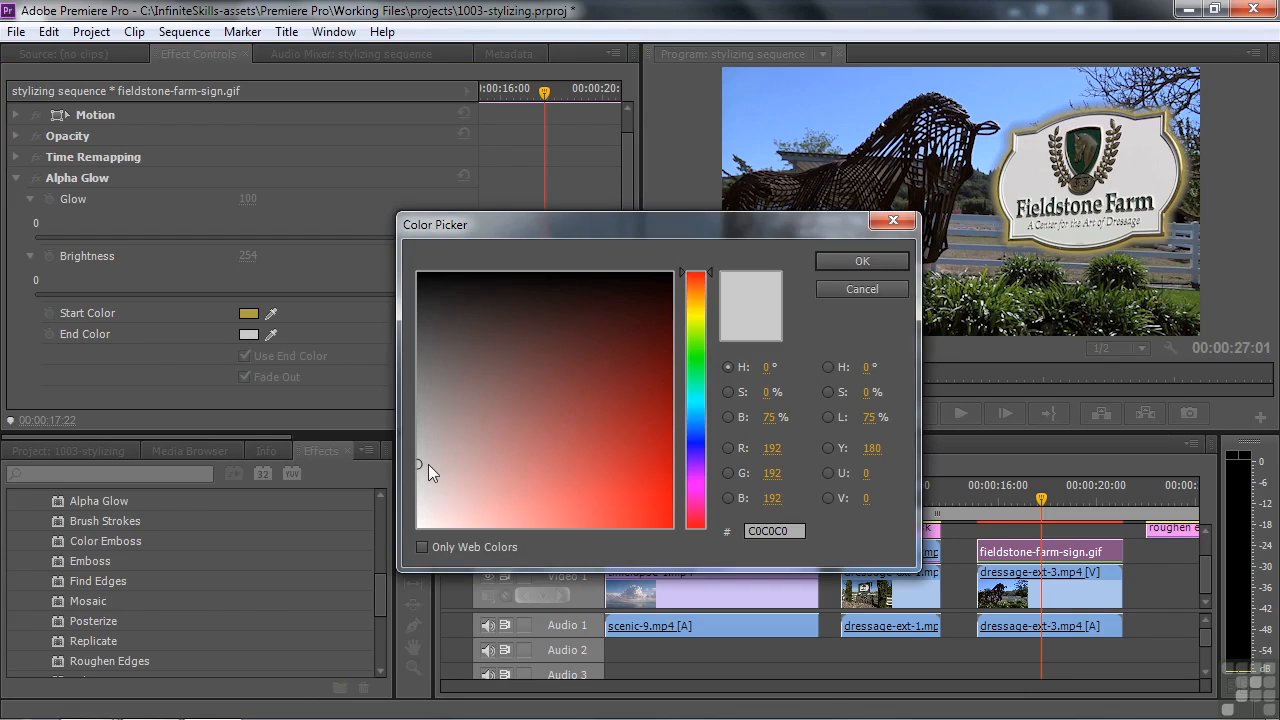
click(693, 480)
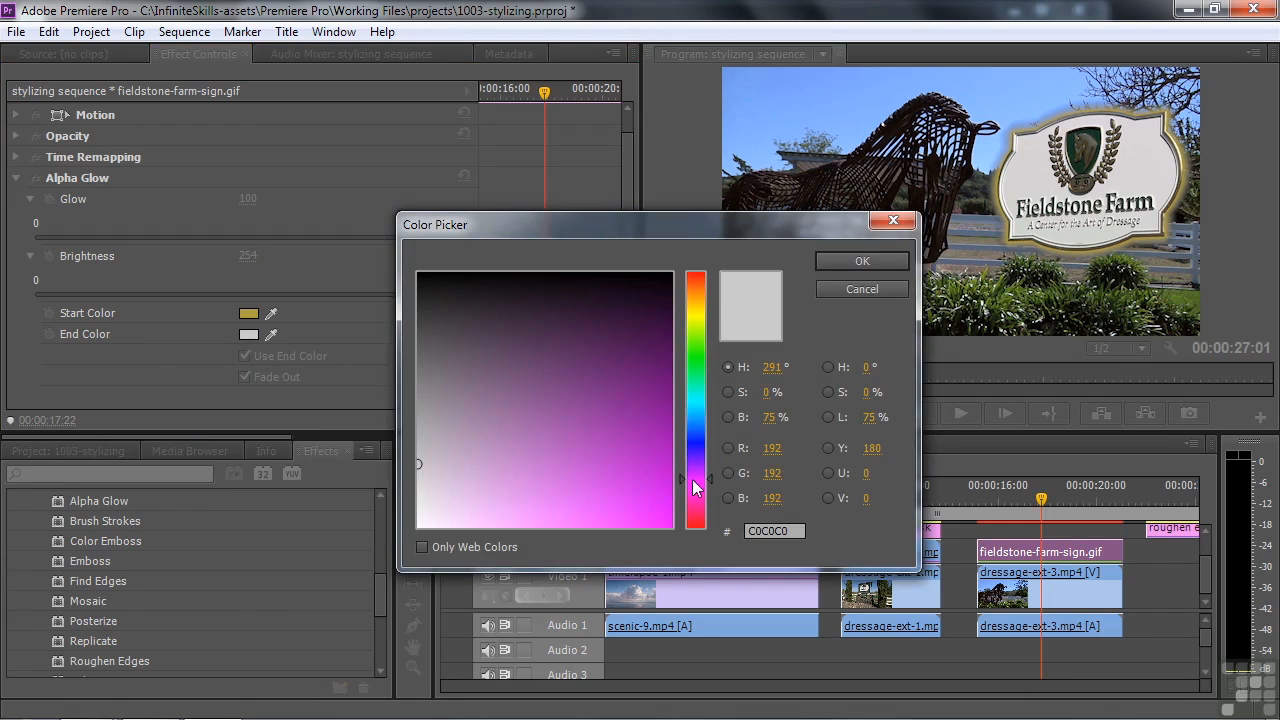
click(637, 452)
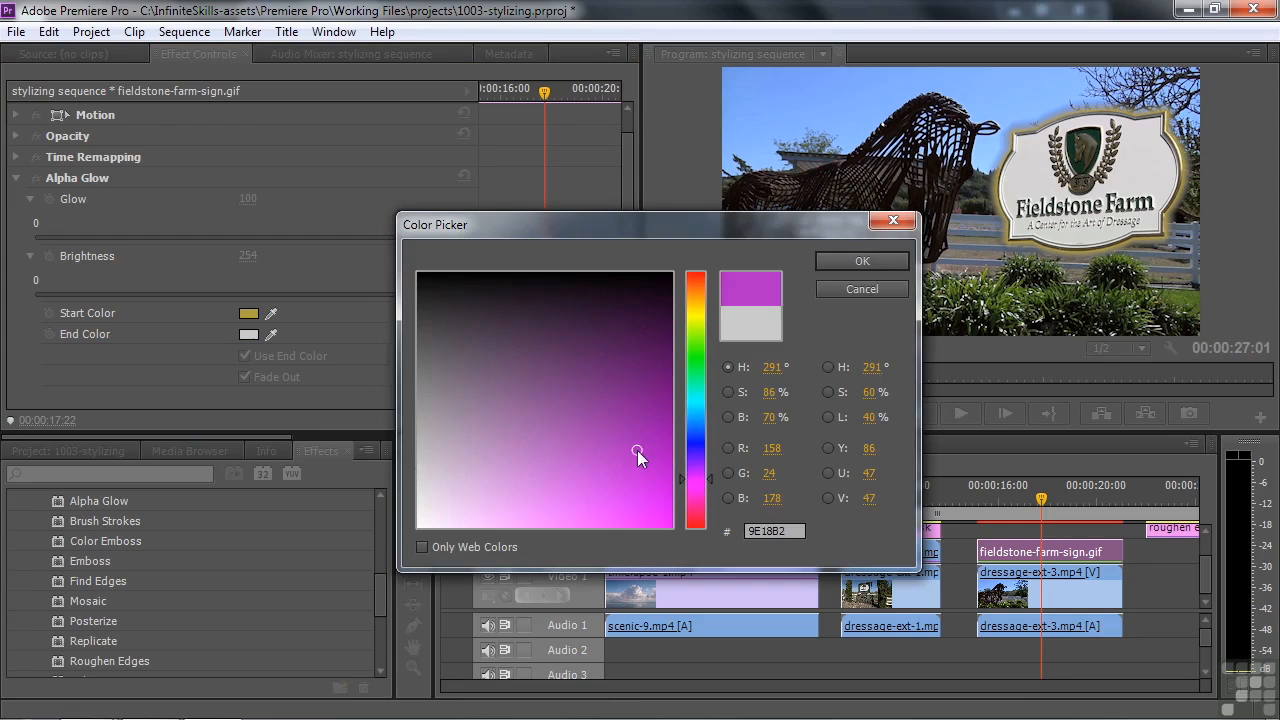
click(860, 260)
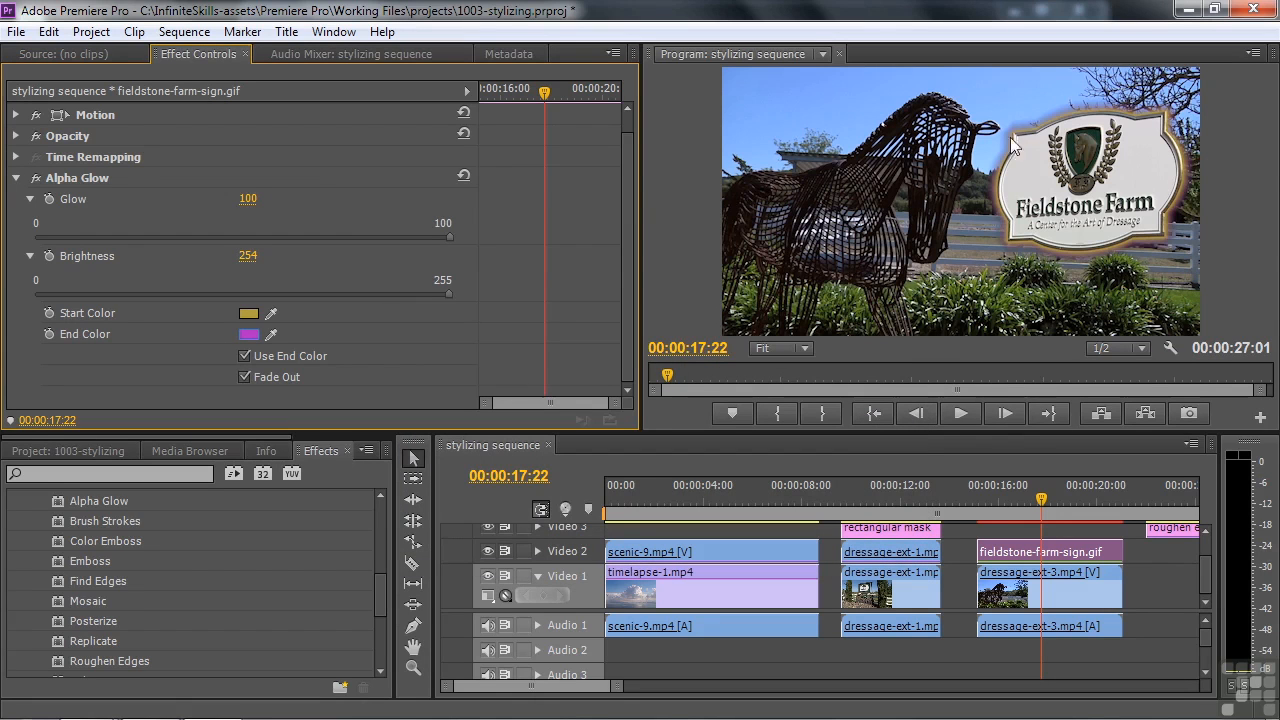
Inspect the two-color glow around the sign at 50% preview magnification, and return the preview to Fit
click(805, 346)
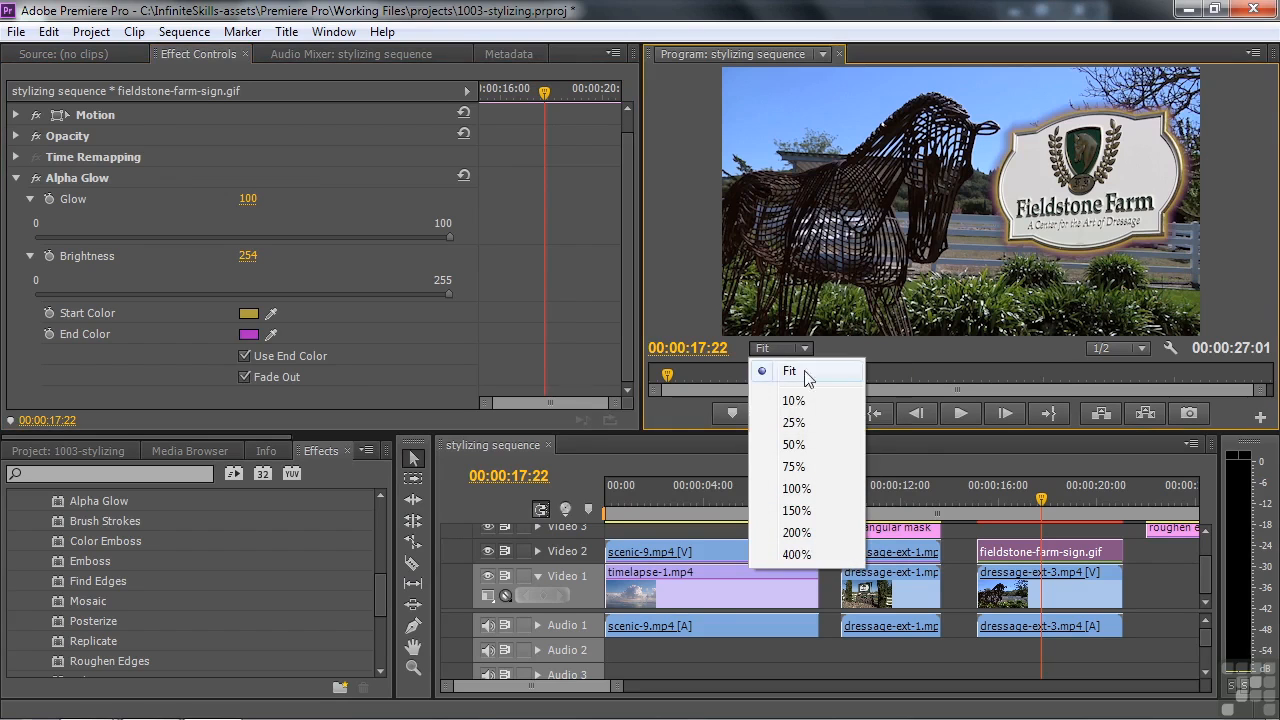
click(794, 444)
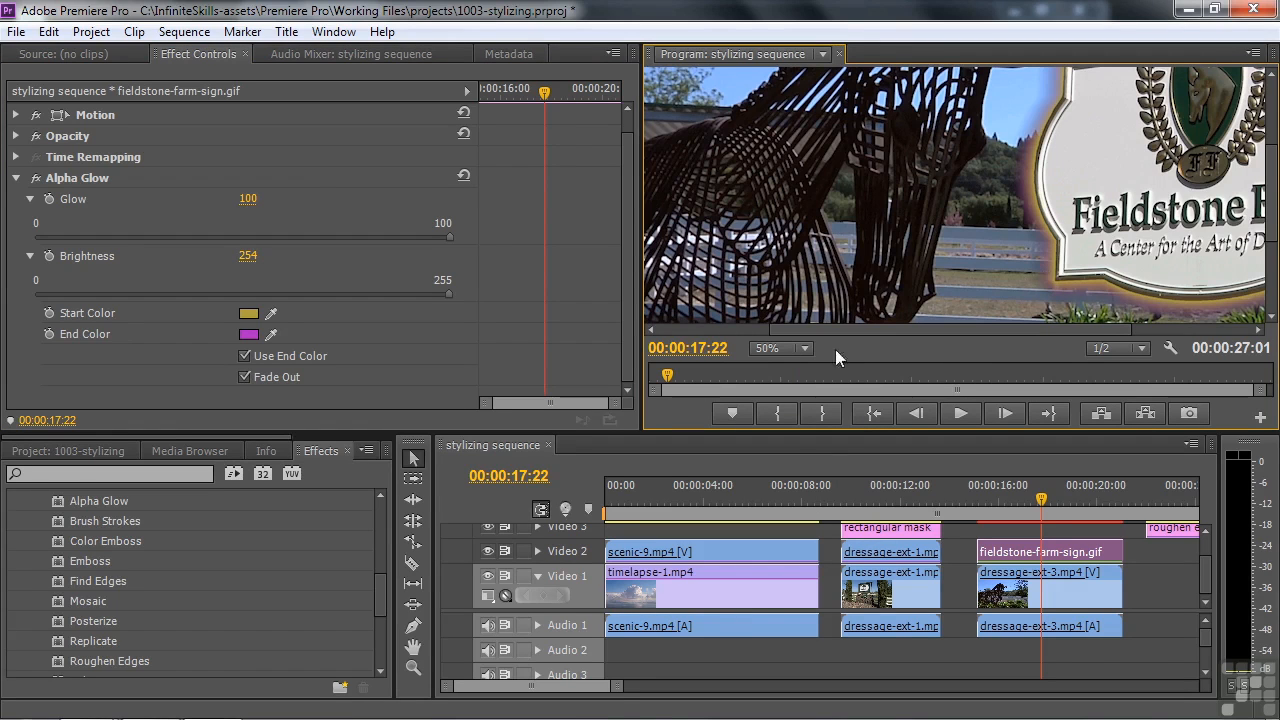
click(809, 347)
click(792, 366)
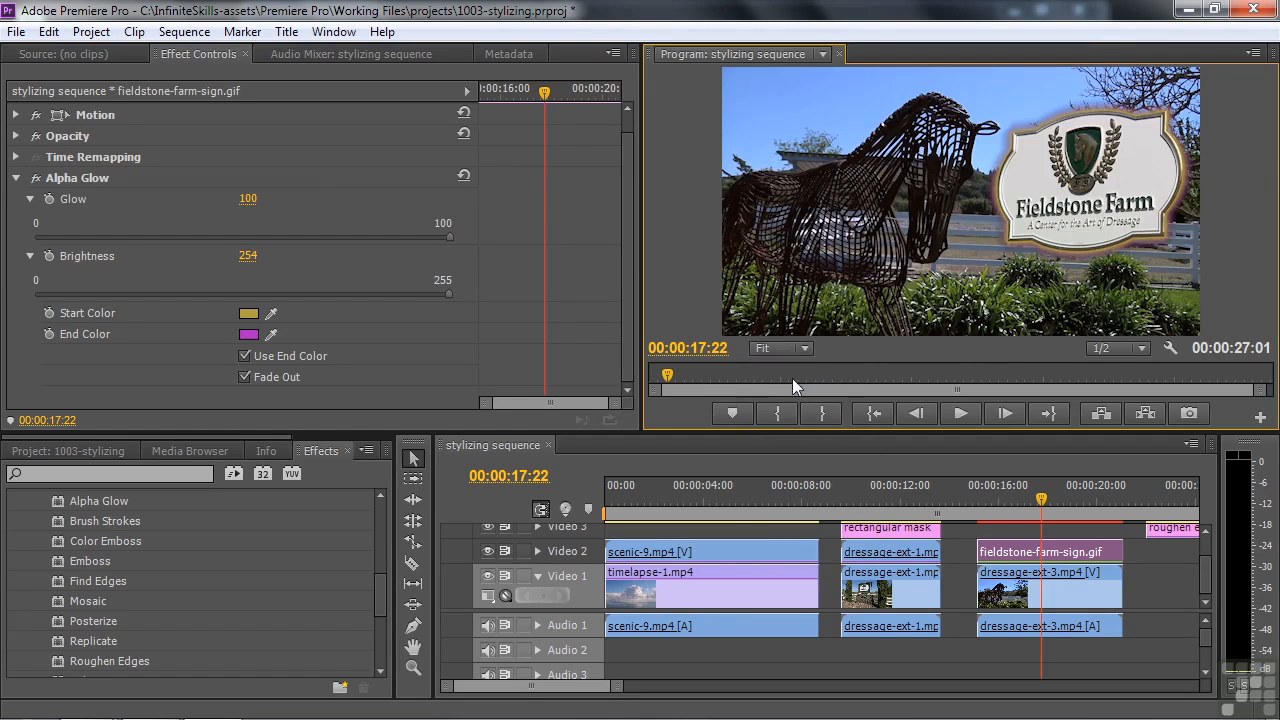
Turn on the Brush Strokes effect of scenic-9.mp4 with the playhead at 00:00:02:22 and expand its settings
click(715, 551)
click(673, 500)
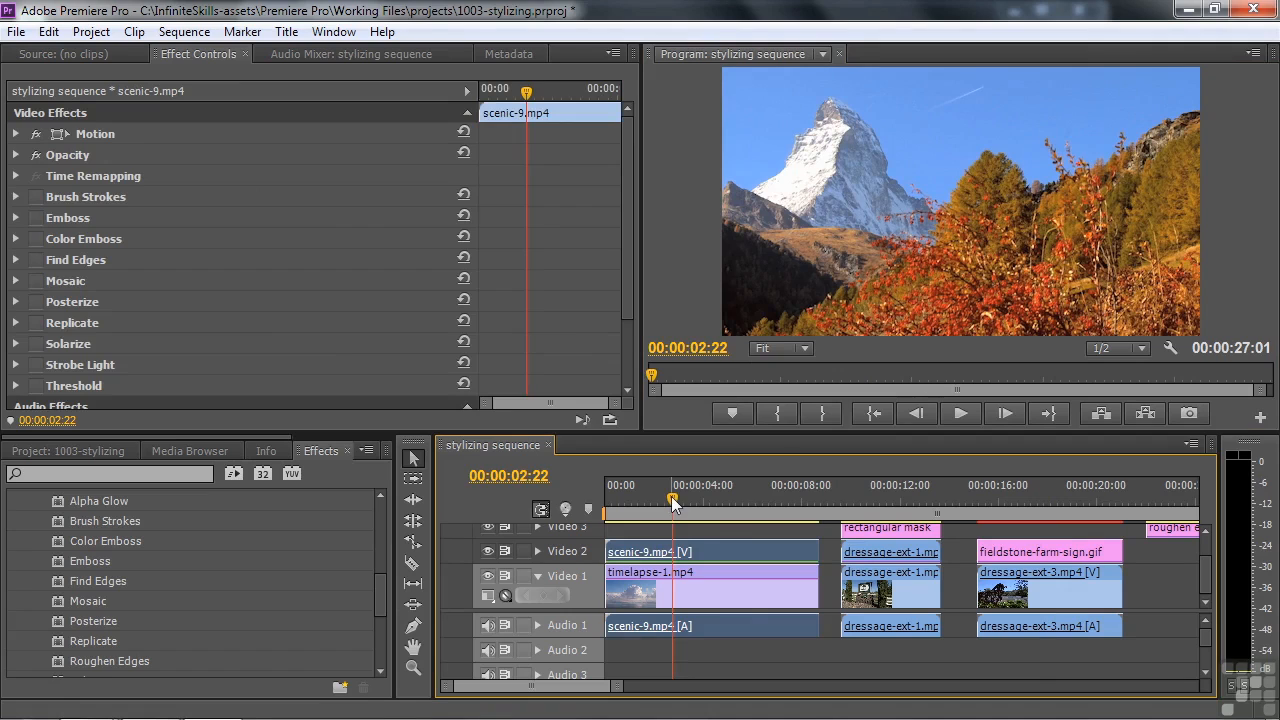
click(110, 199)
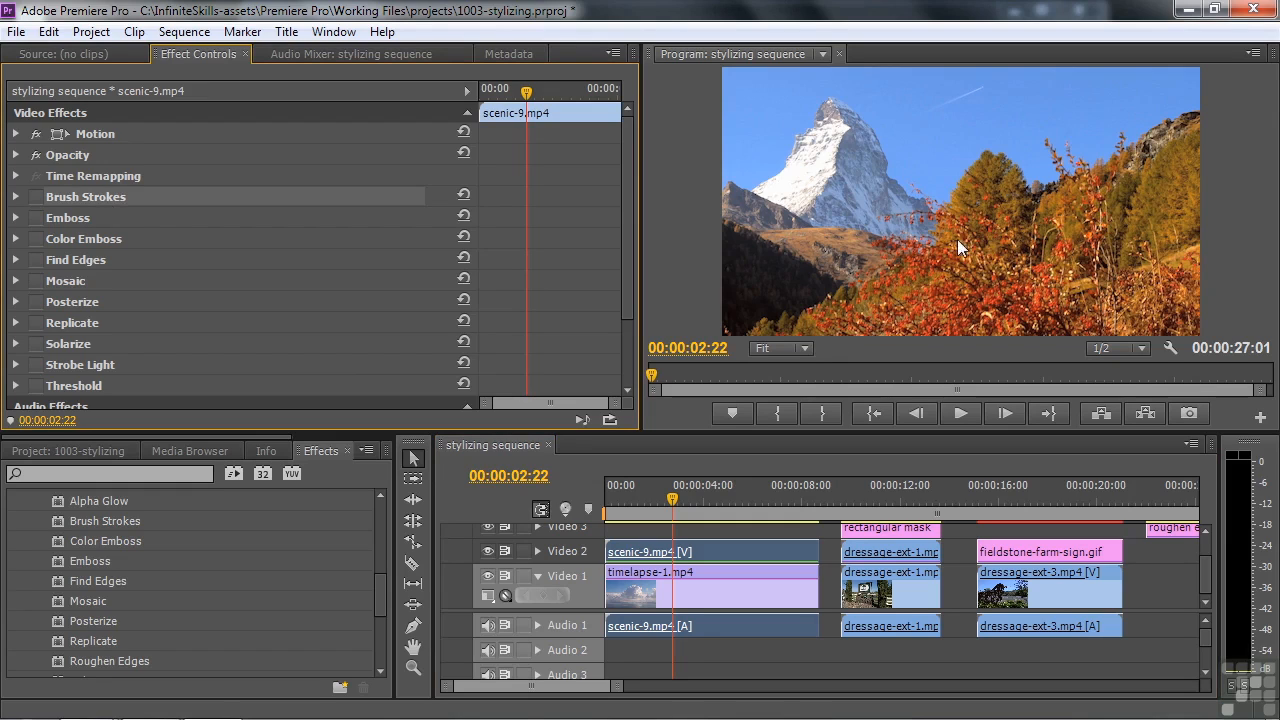
click(36, 197)
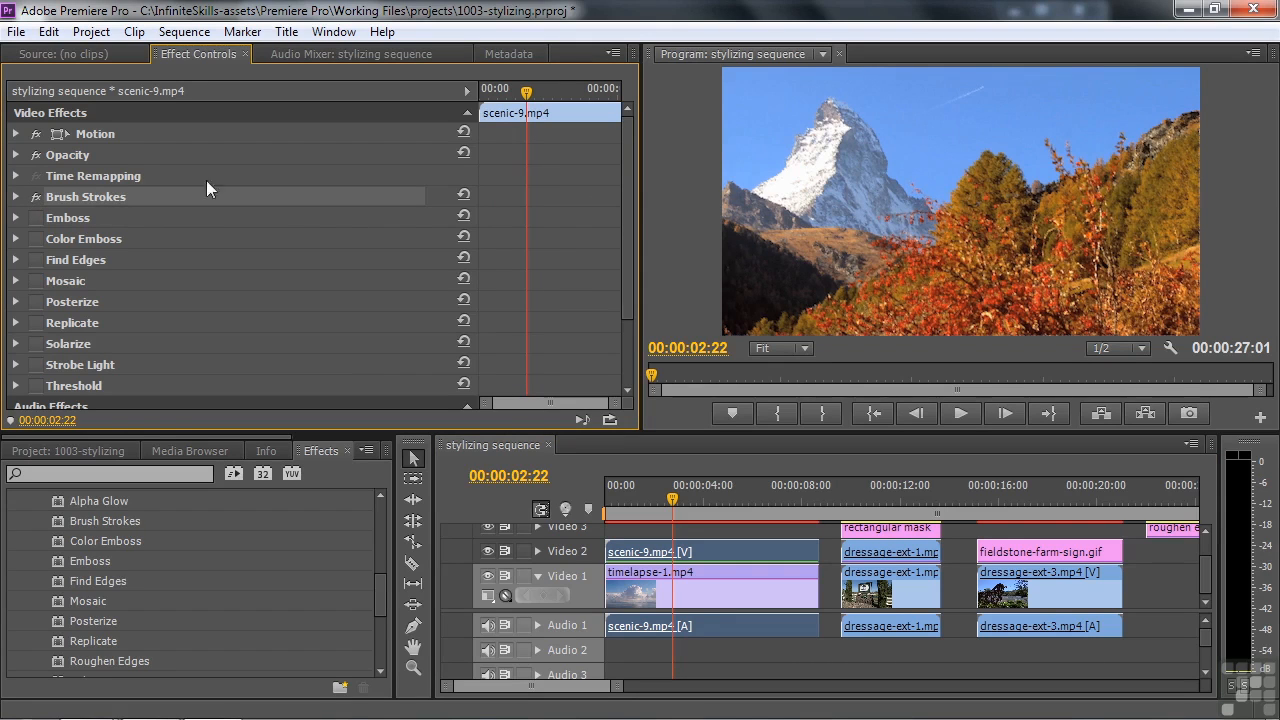
click(16, 198)
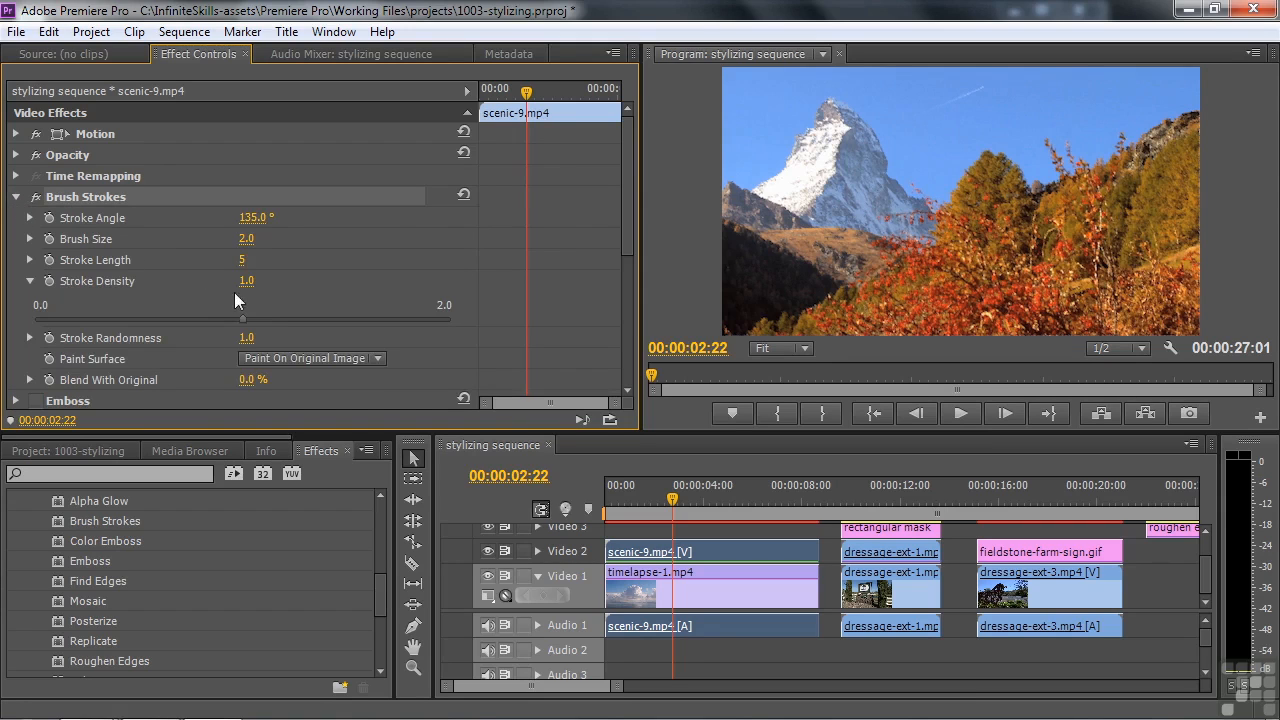
Set Brush Strokes to Stroke Length 20, Brush Size 5.0 and Stroke Density 1.3, trying Blend With Original at 20% before restoring 0%
drag(243, 261, 262, 262)
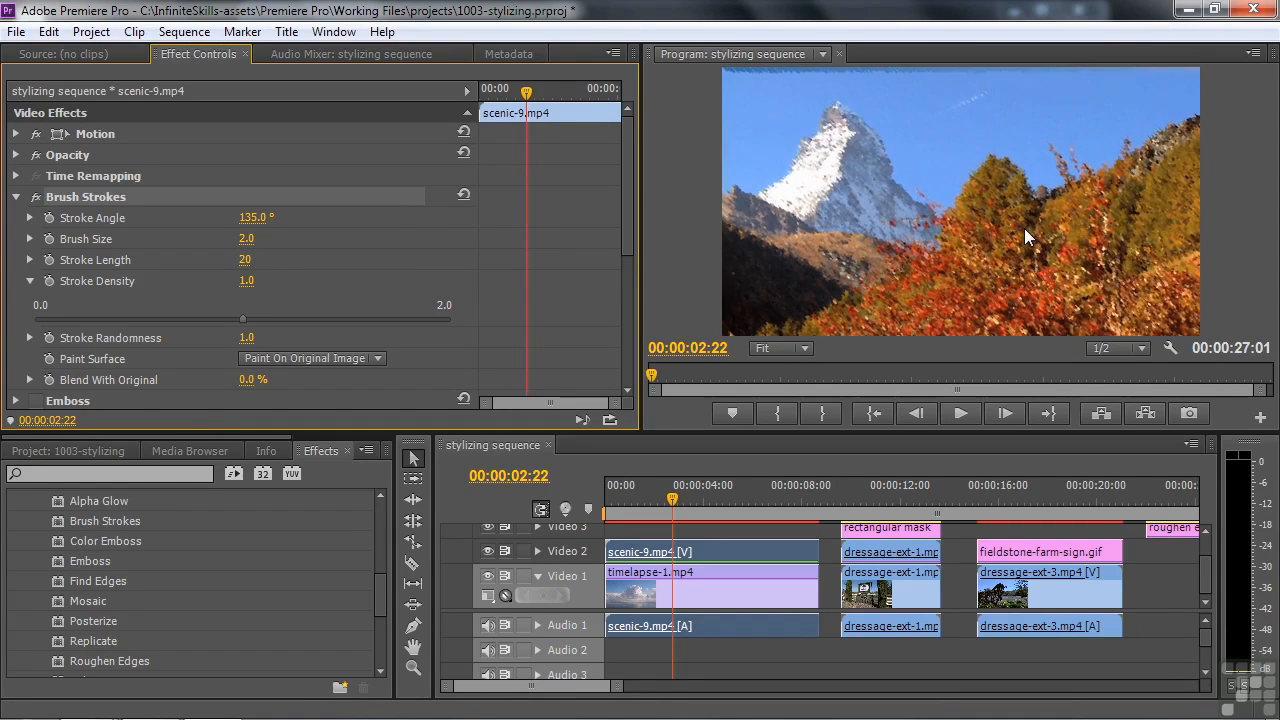
drag(246, 240, 262, 240)
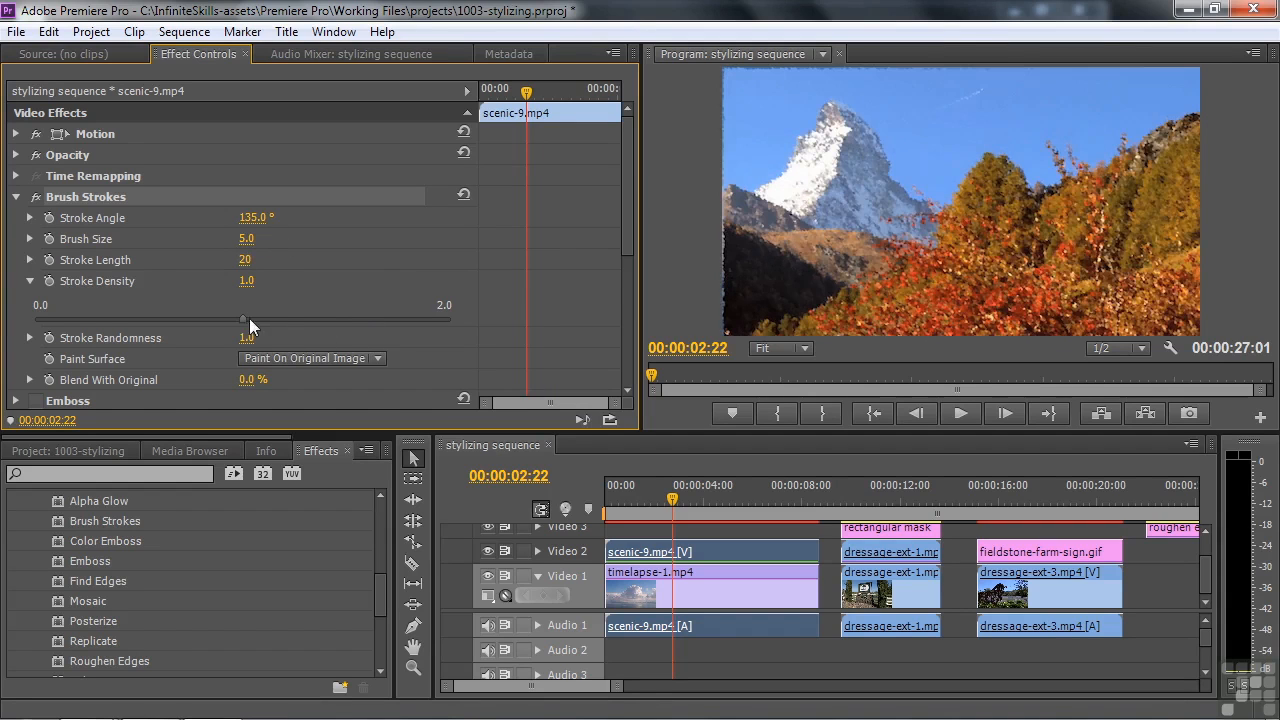
drag(263, 318, 313, 317)
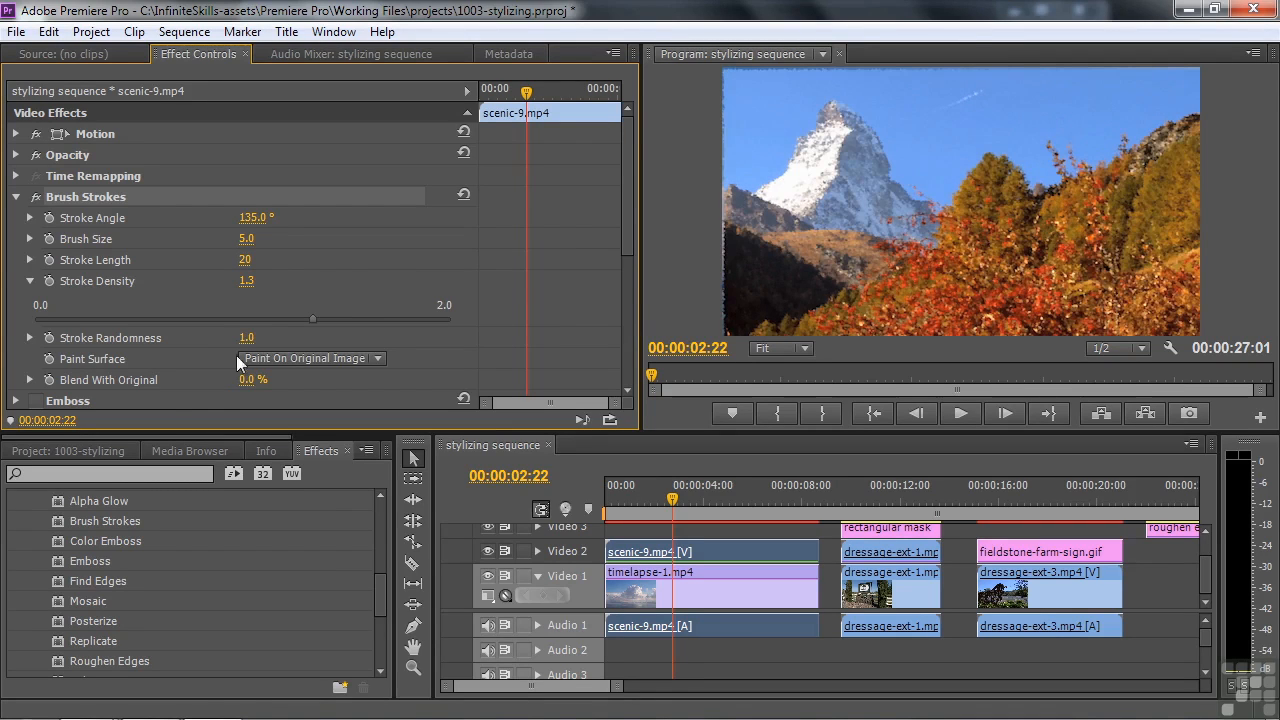
drag(247, 388, 327, 375)
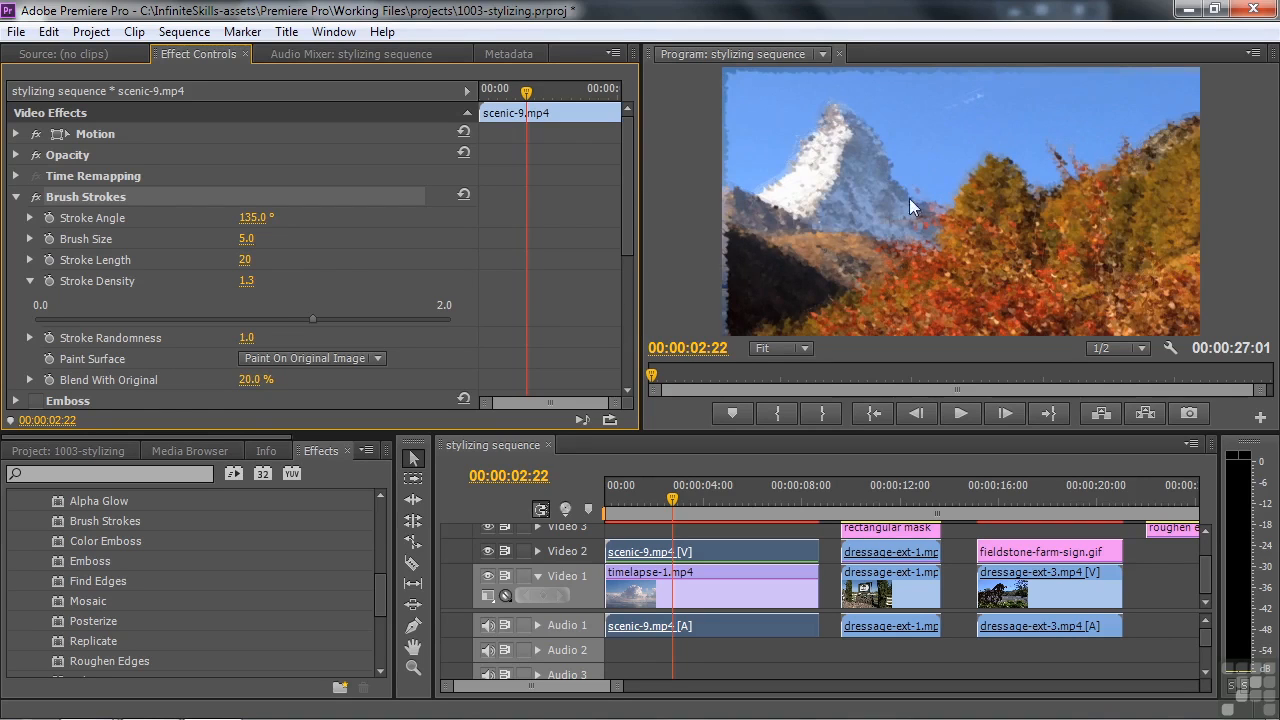
drag(264, 382, 240, 382)
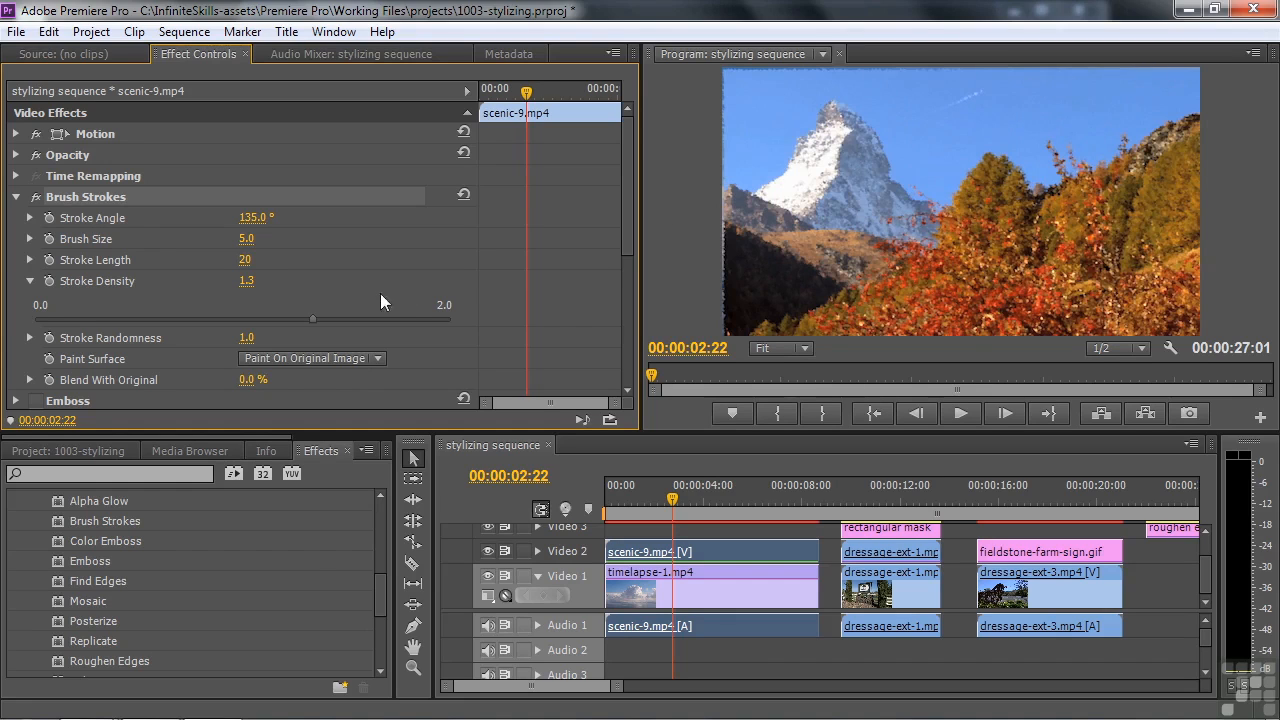
Turn off the Brush Strokes effect on scenic-9.mp4 and collapse its settings
click(37, 198)
click(16, 197)
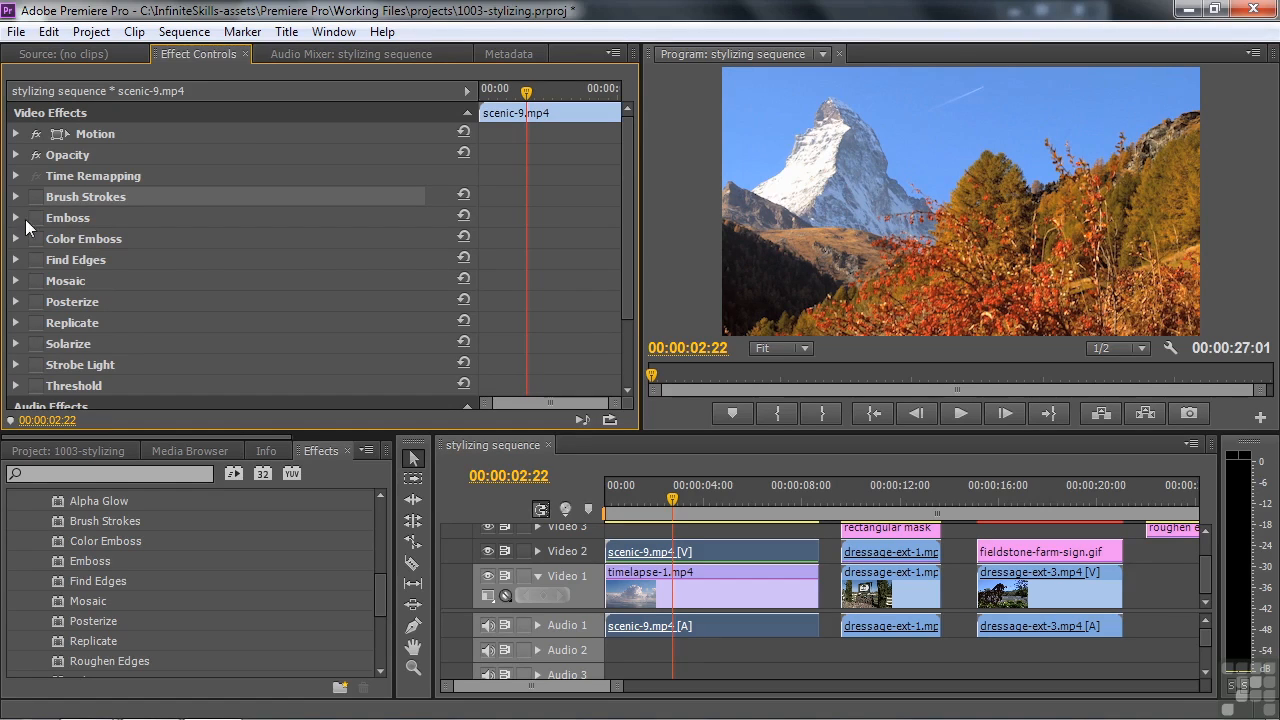
Turn on Emboss for scenic-9.mp4 and set Direction to 61.0°, Relief to 3.30 and Contrast to 150
click(38, 218)
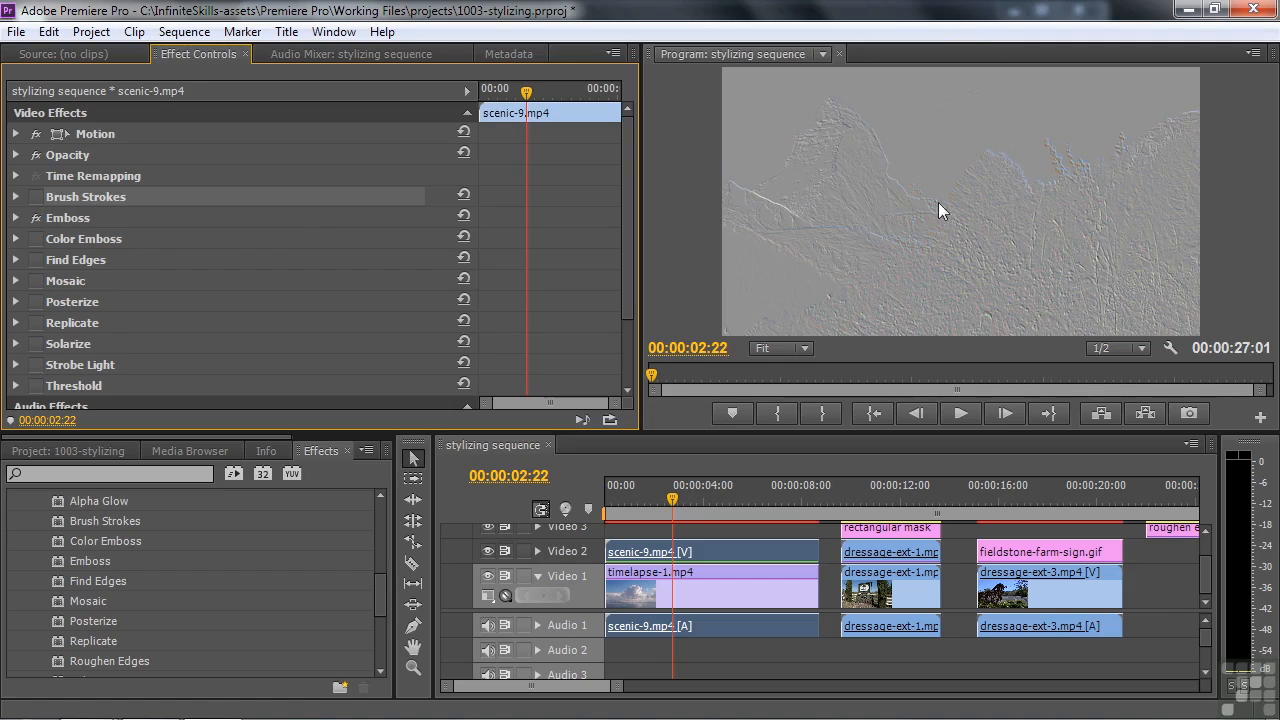
click(16, 218)
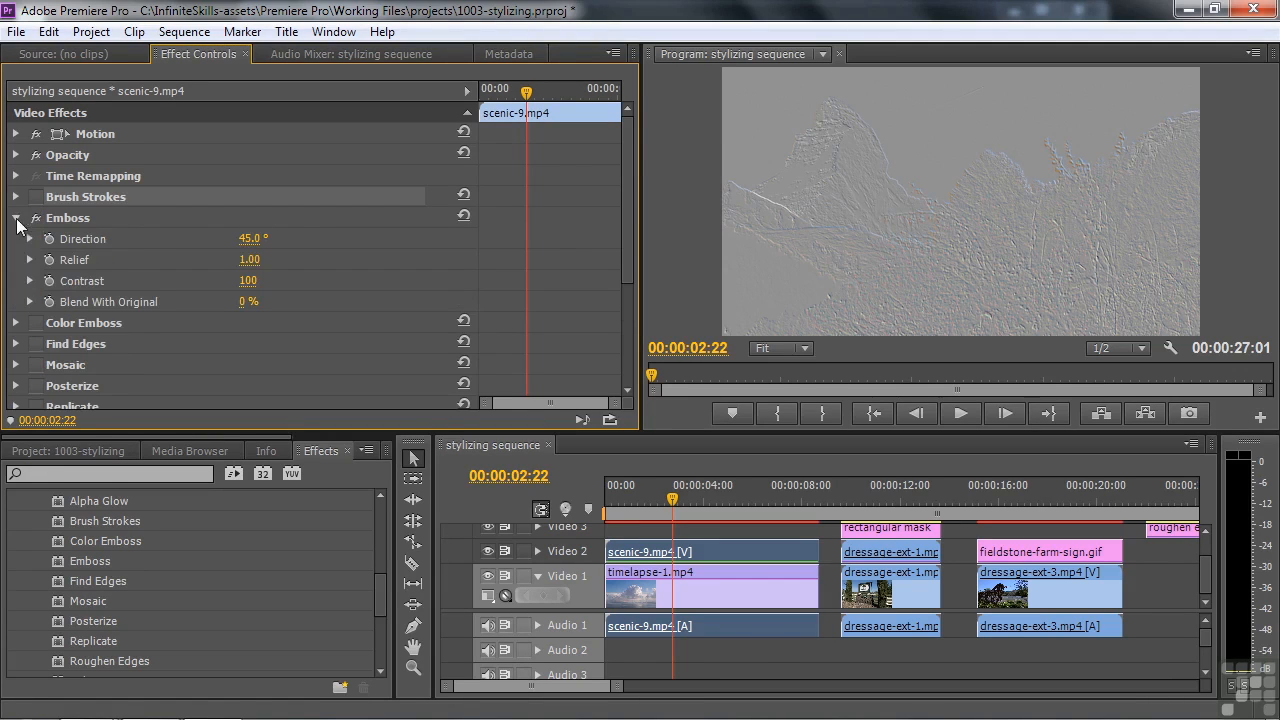
drag(249, 239, 228, 284)
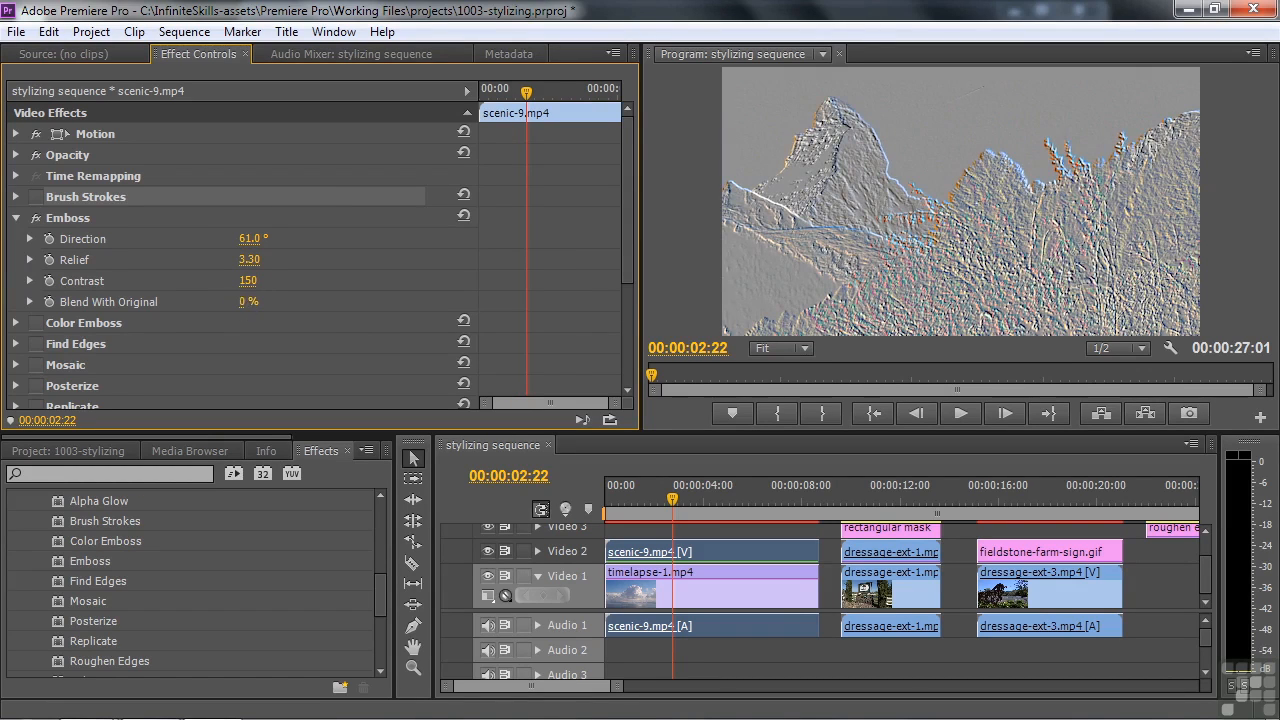
Try blending the Emboss effect with the original image, turn the effect off and collapse its settings
drag(246, 301, 246, 301)
click(36, 218)
click(16, 217)
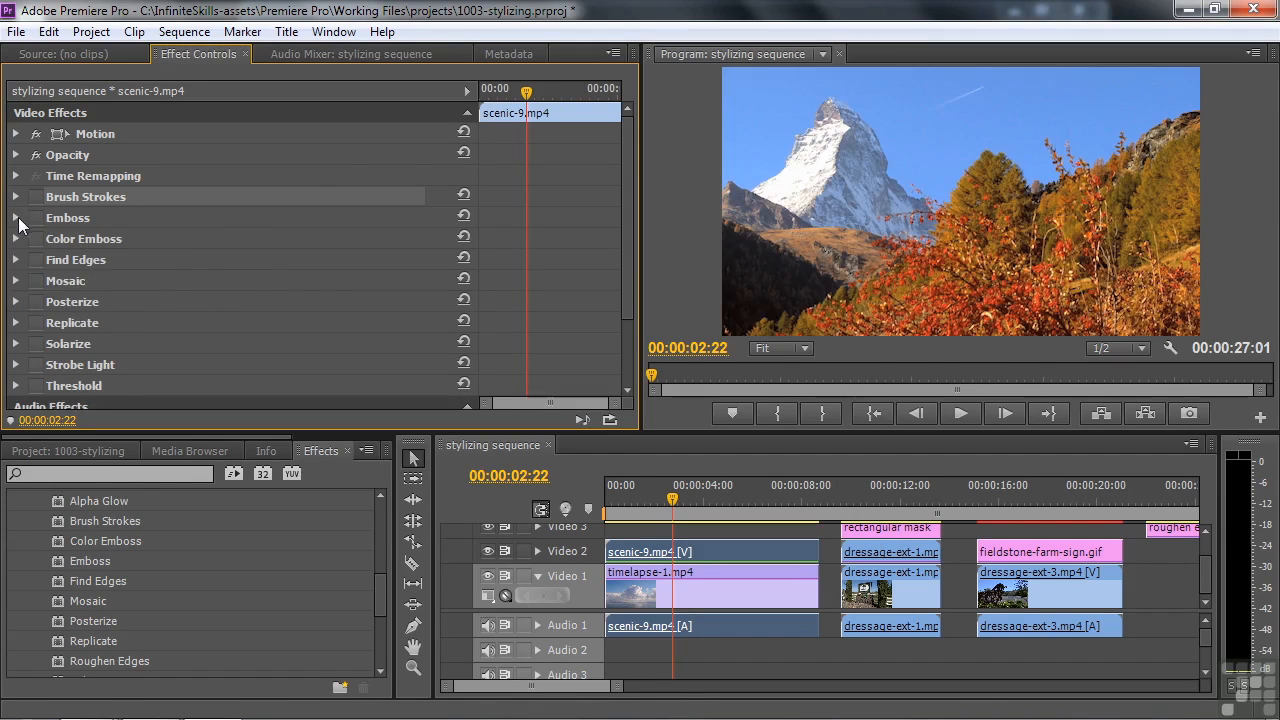
Turn on Color Emboss, set Relief to 8.60 and Contrast to 93, and switch the effect off with its settings collapsed
click(36, 239)
click(16, 239)
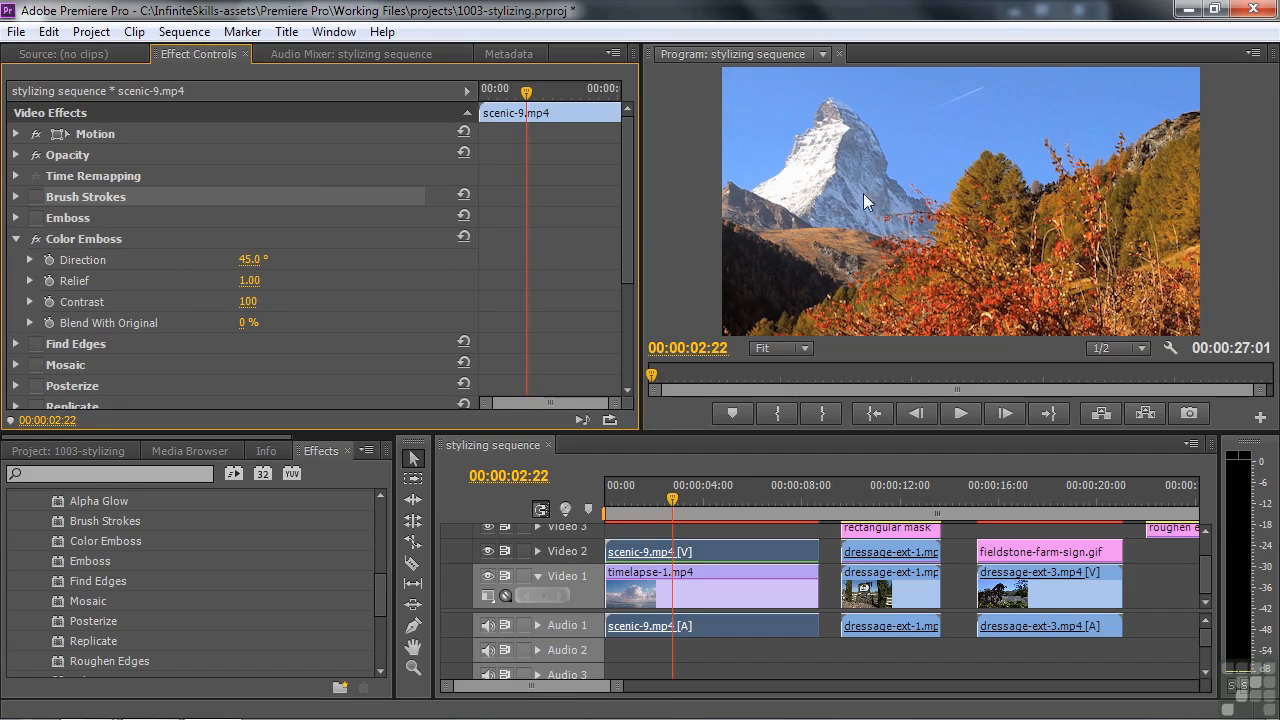
drag(247, 301, 323, 280)
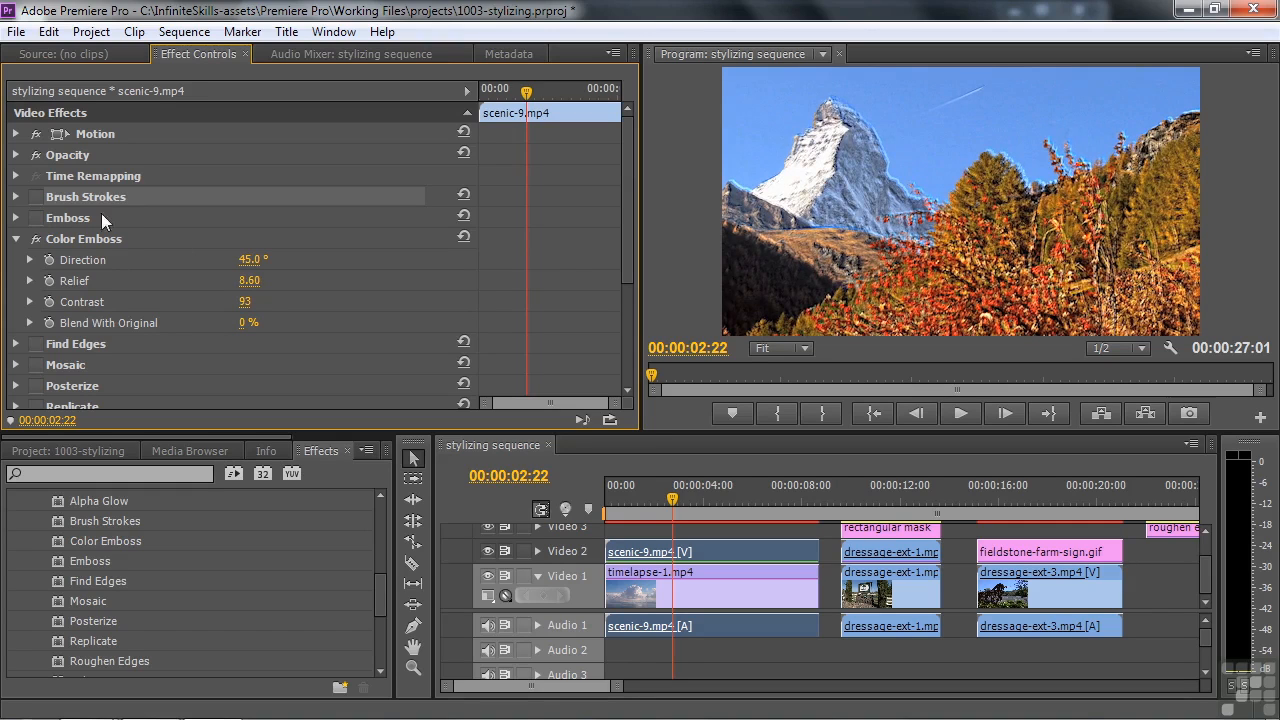
click(36, 239)
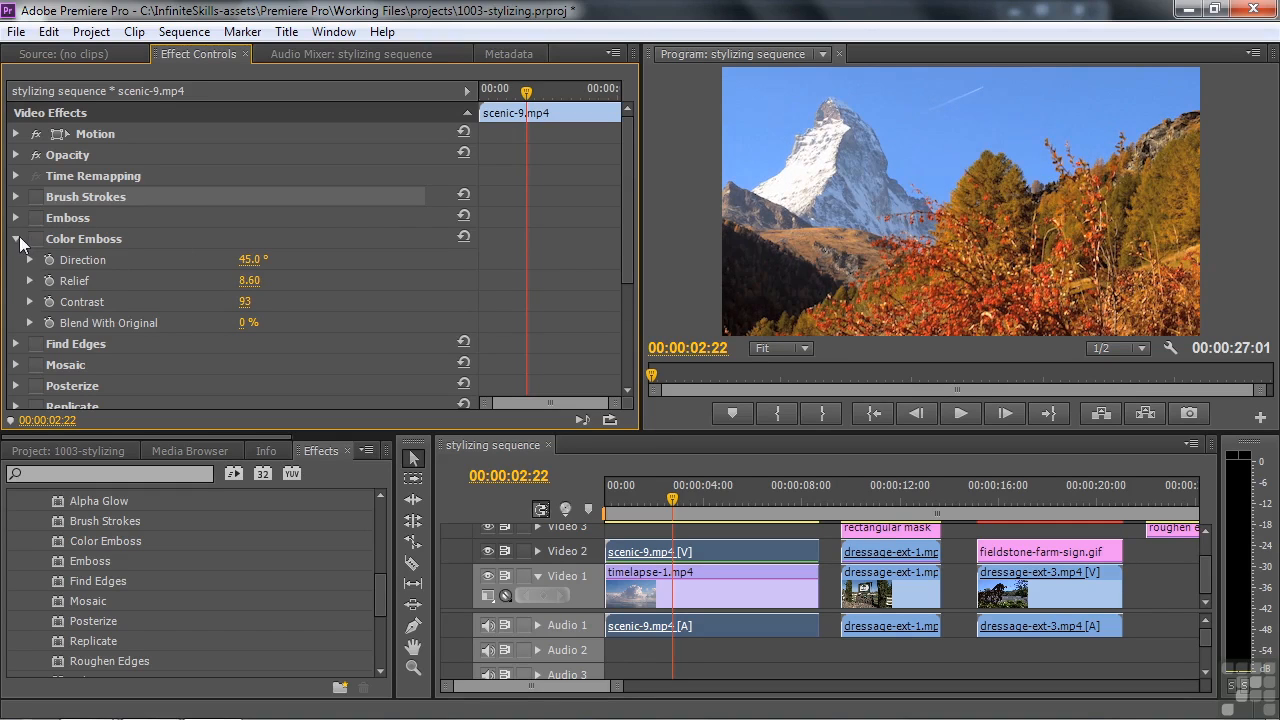
click(16, 239)
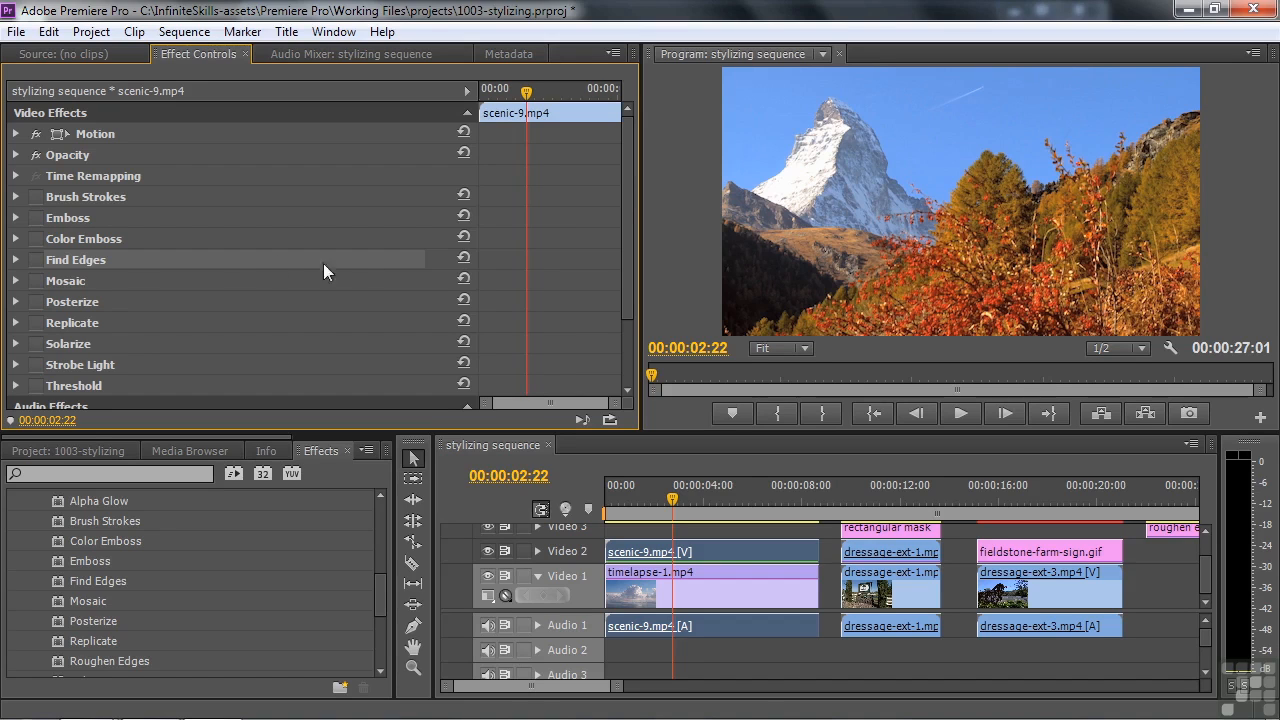
Turn on Find Edges for scenic-9.mp4 and compare the image with Invert enabled and disabled
click(36, 260)
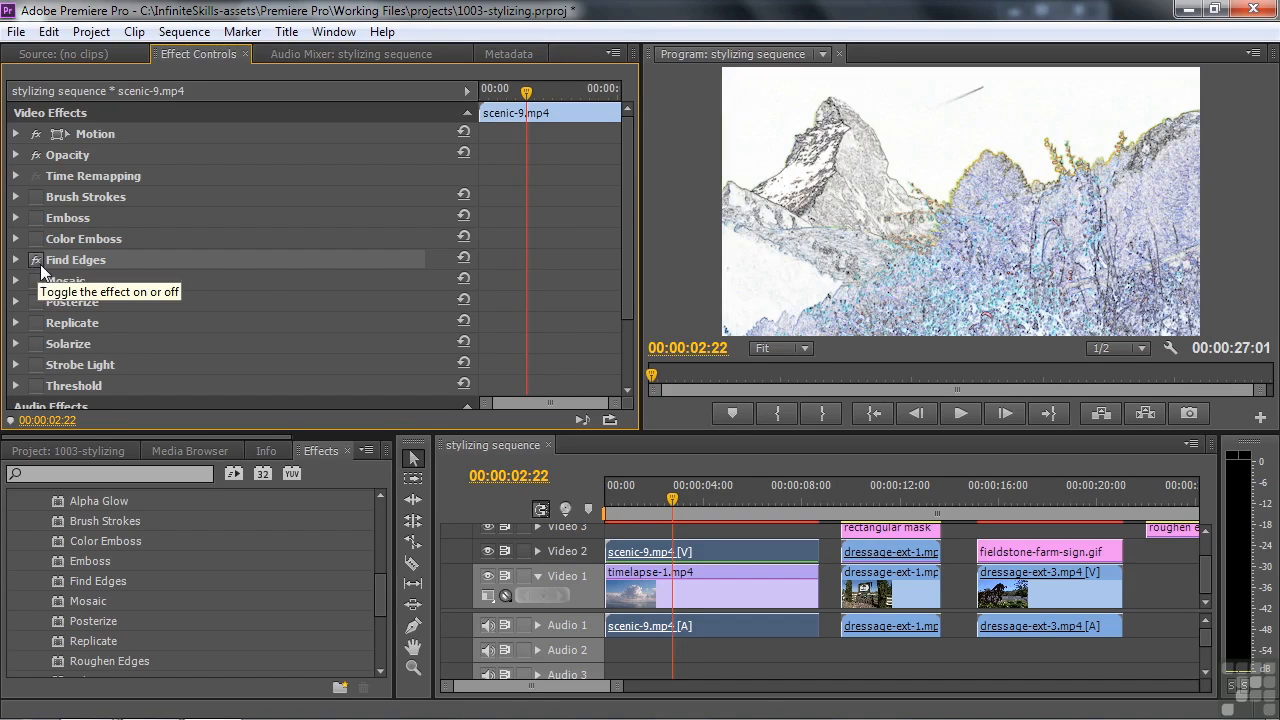
click(15, 260)
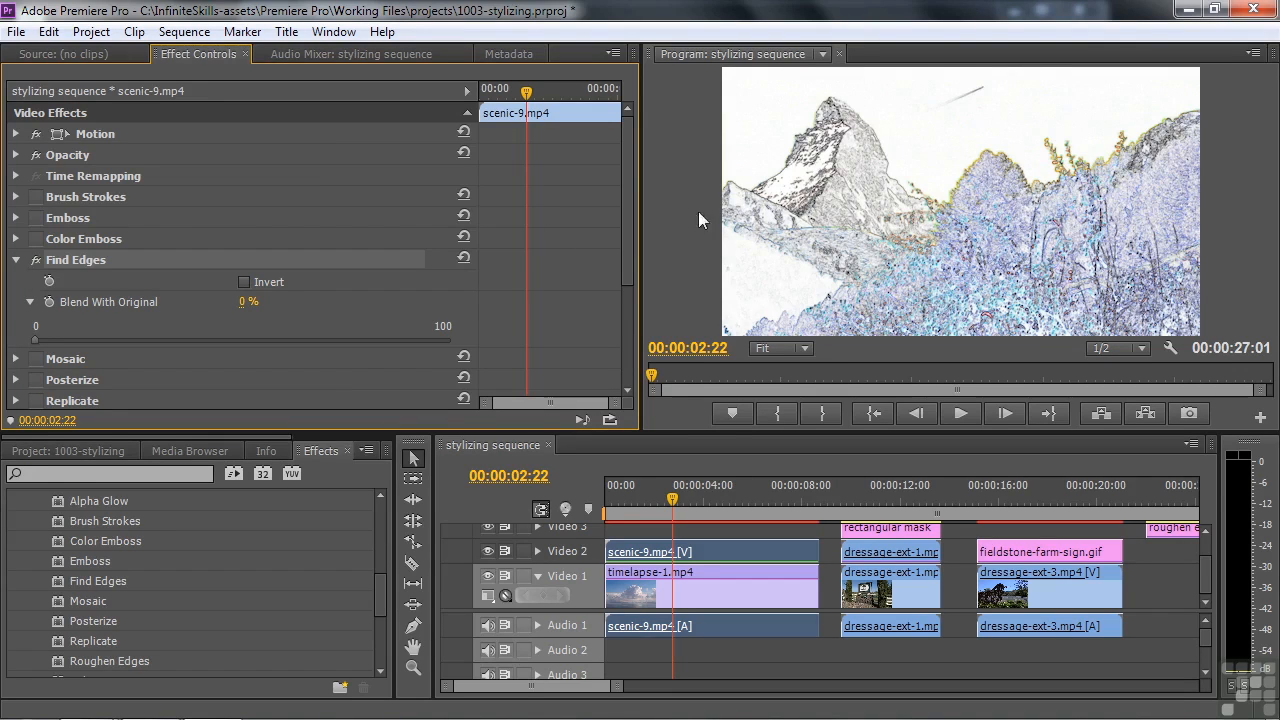
click(244, 282)
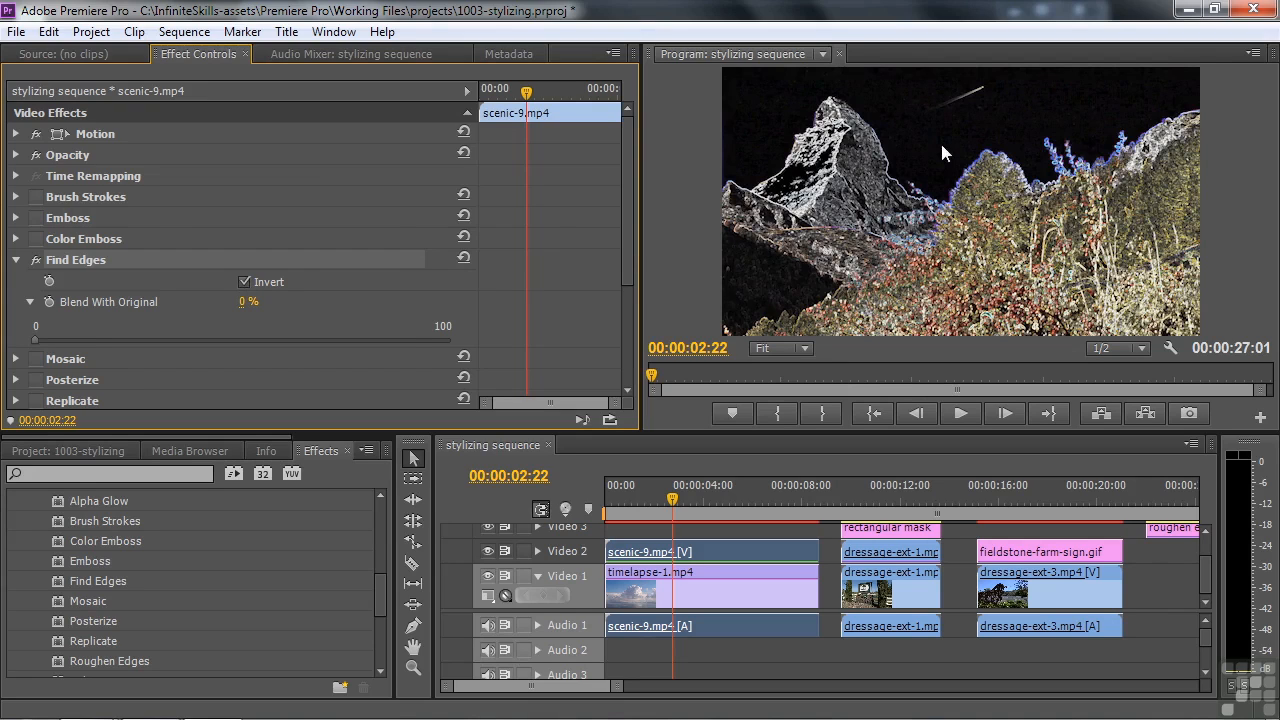
click(244, 282)
click(244, 282)
click(244, 282)
click(244, 282)
Increase Blend With Original for Find Edges, turn the effect off and collapse its settings
drag(41, 342, 155, 358)
click(37, 260)
click(16, 260)
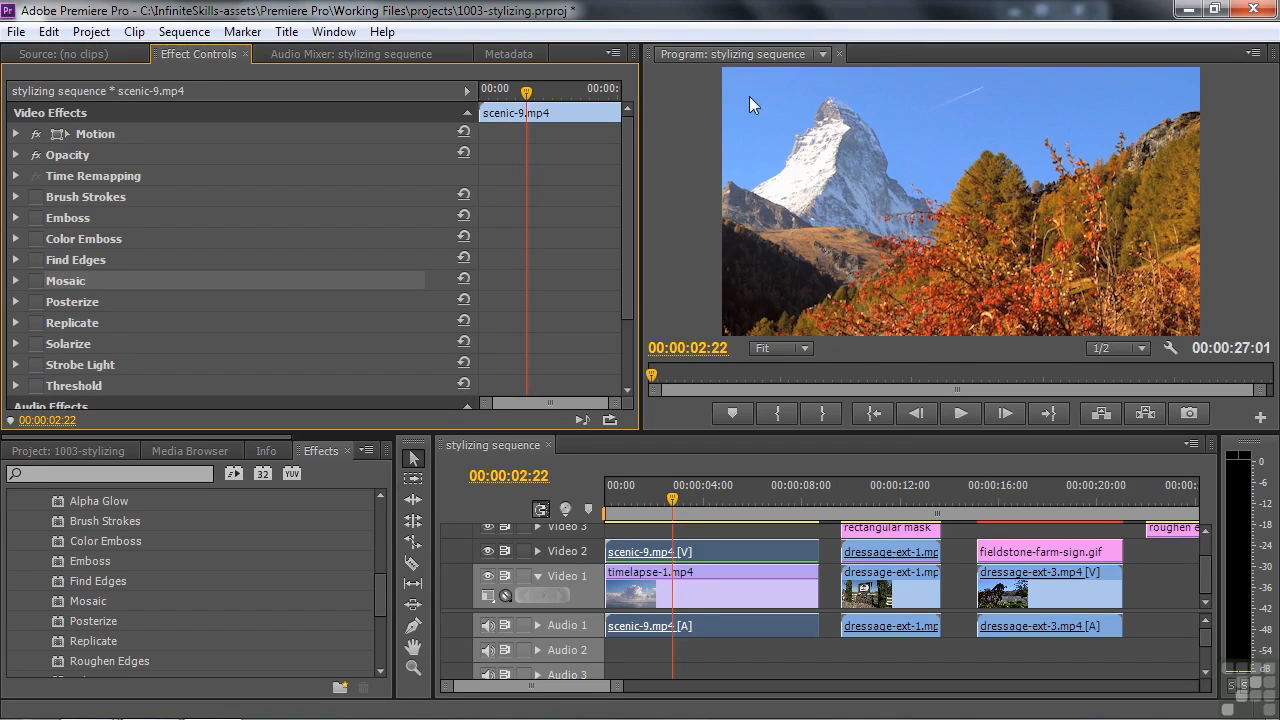
Turn on Mosaic for scenic-9.mp4 and raise both Horizontal Blocks and Vertical Blocks to 200
click(36, 281)
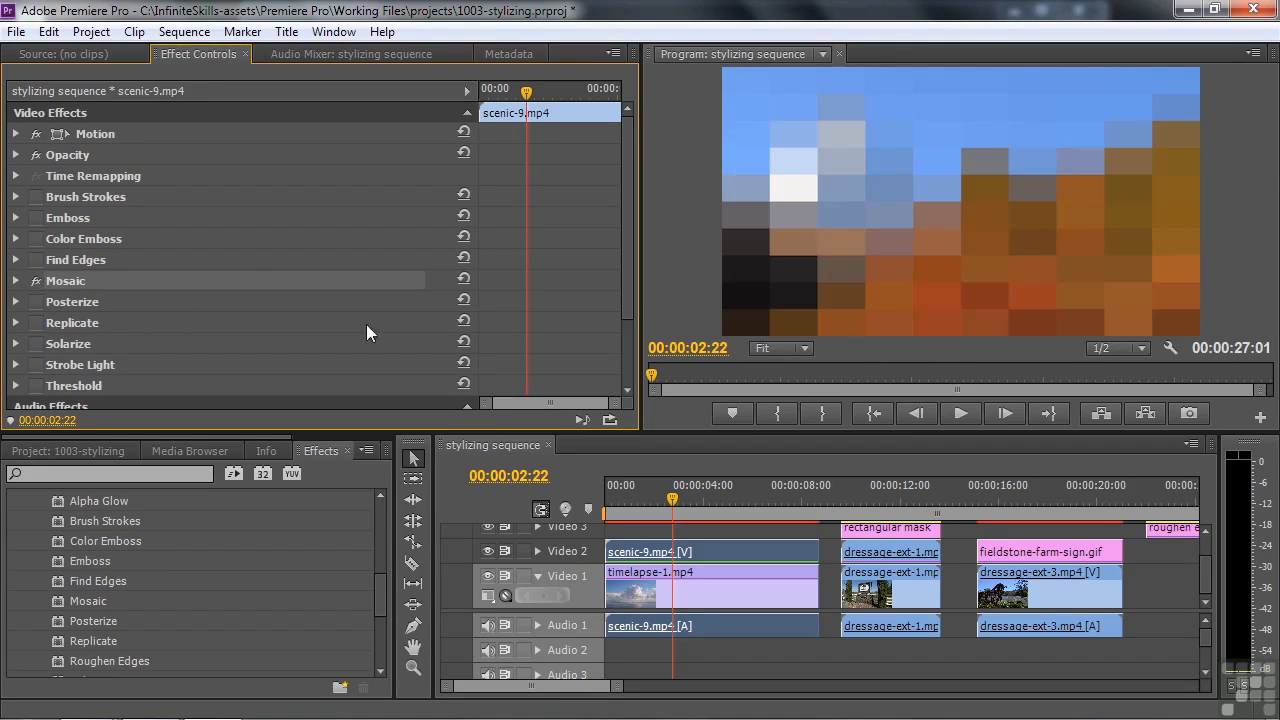
click(16, 281)
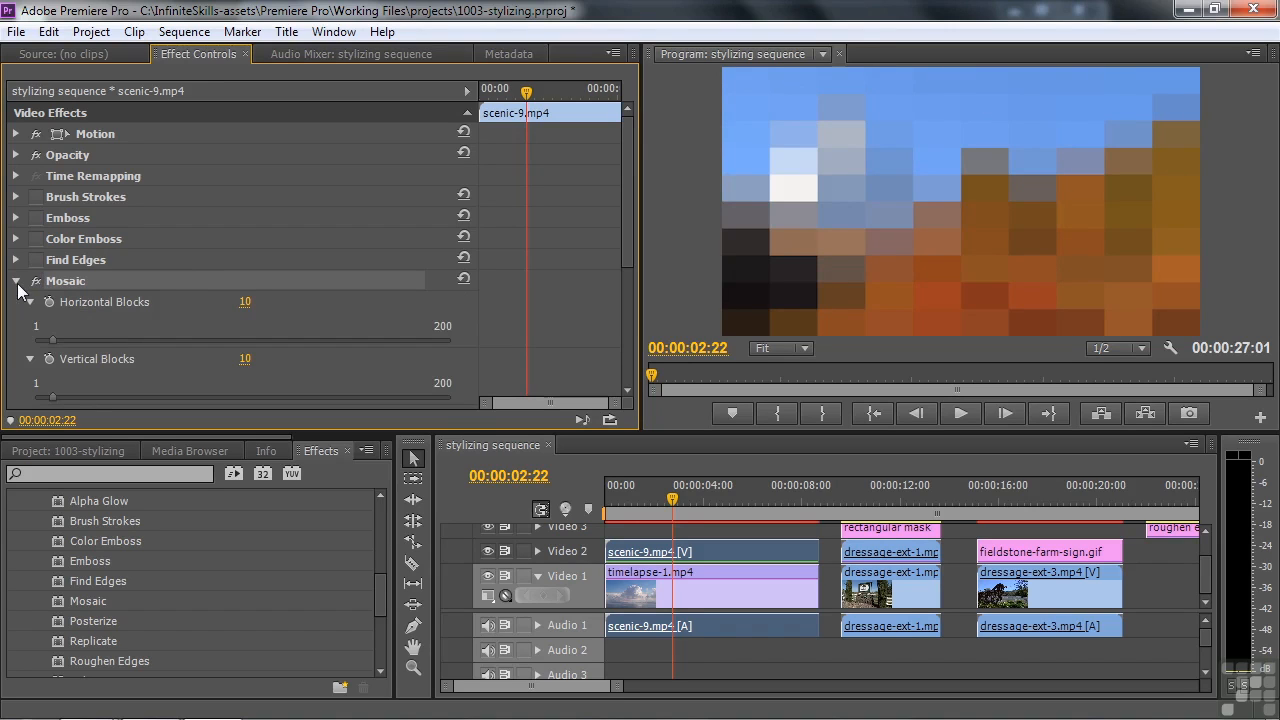
drag(59, 338, 238, 340)
drag(47, 400, 372, 397)
drag(240, 340, 453, 350)
drag(376, 397, 495, 400)
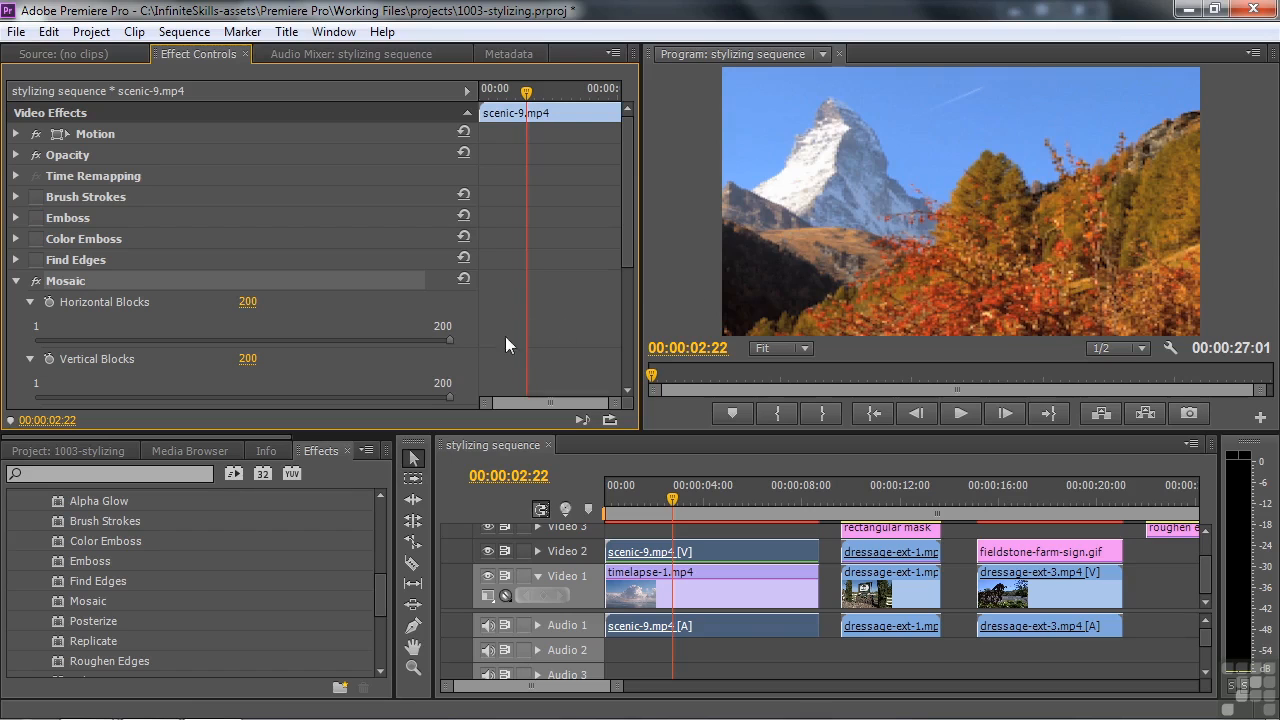
Reduce Mosaic to 105 Horizontal Blocks and 76 Vertical Blocks, and return Horizontal Blocks to 200
drag(450, 340, 251, 347)
drag(442, 393, 191, 392)
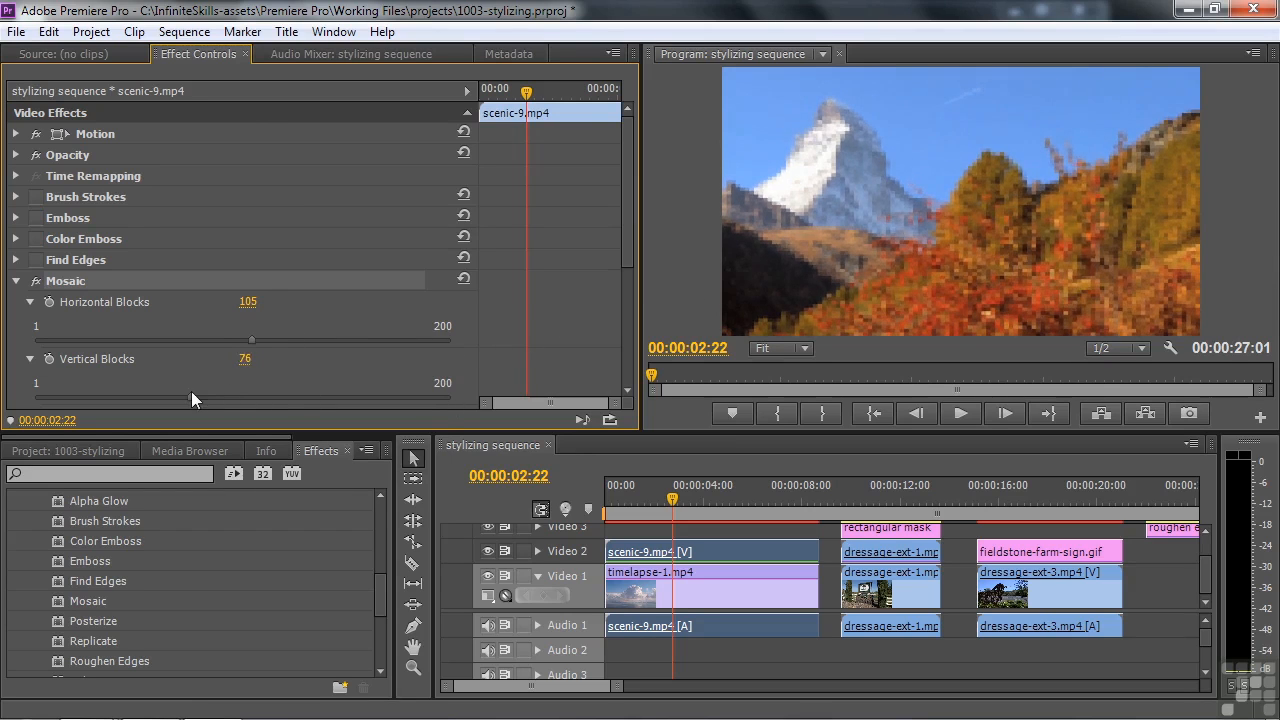
drag(253, 343, 466, 357)
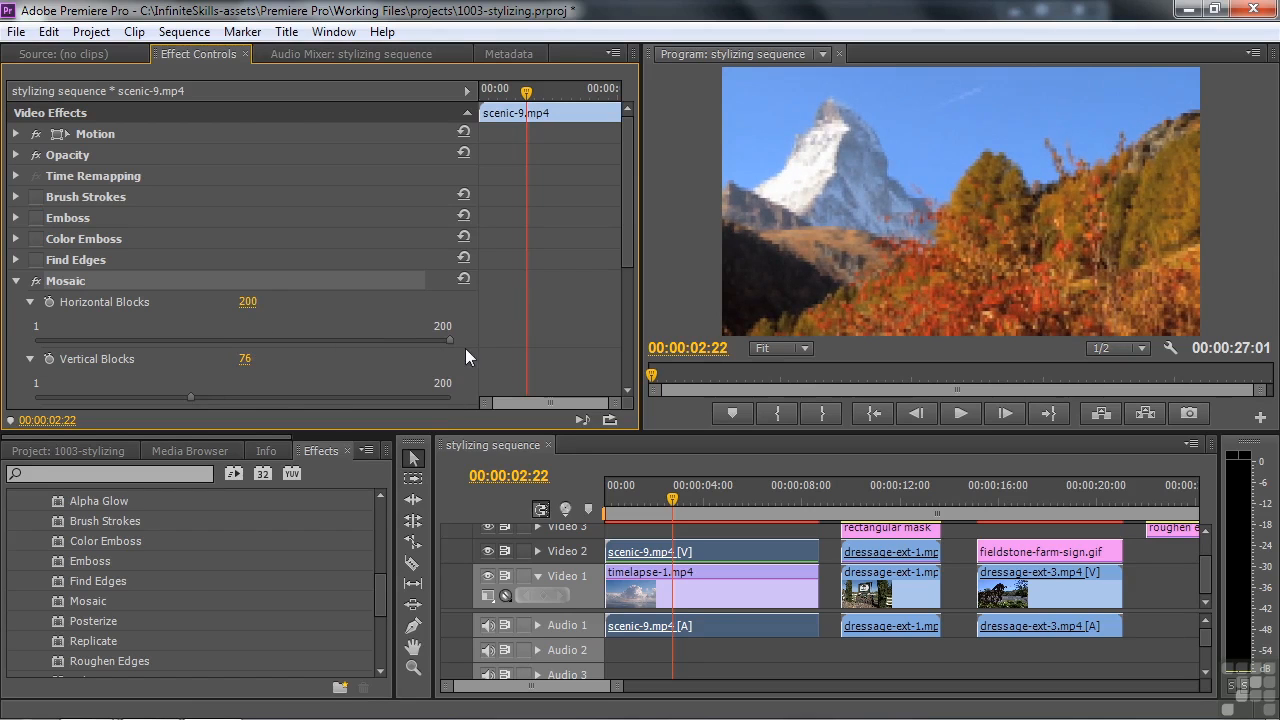
Try Mosaic with Vertical Blocks at 1, raise it to 108, lower it slightly, and turn the effect off
drag(193, 395, 24, 400)
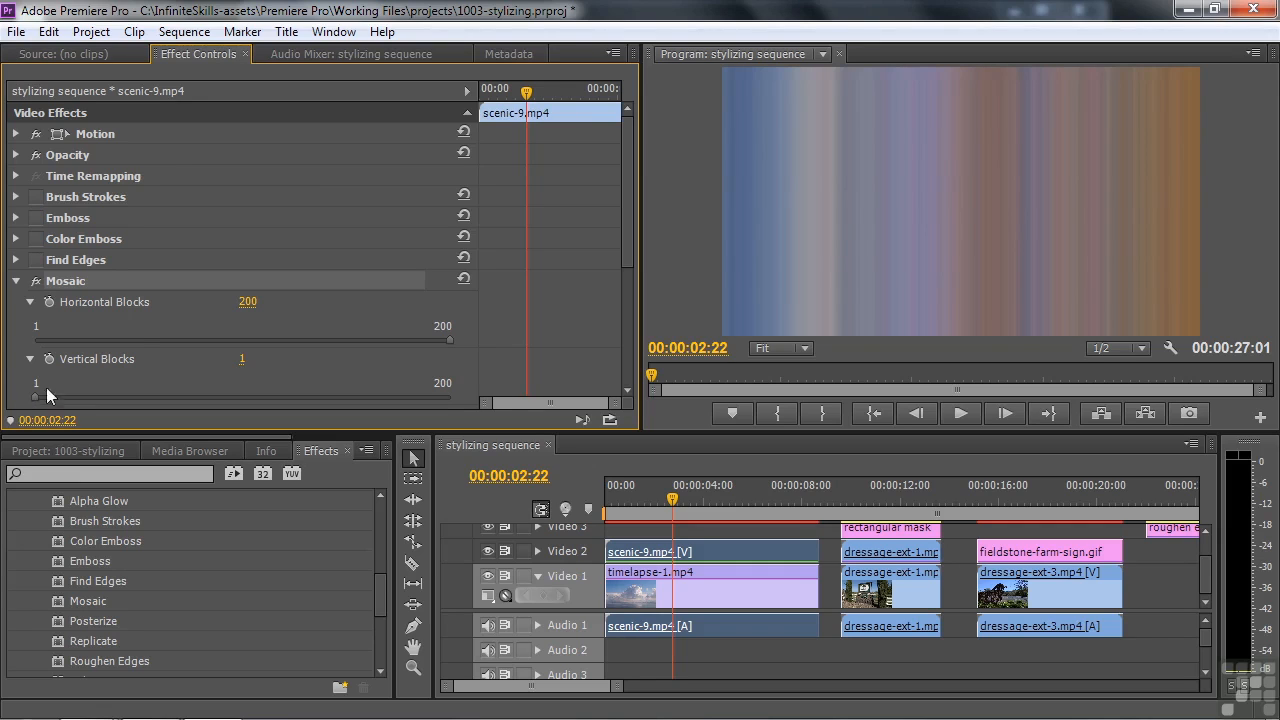
drag(35, 397, 258, 399)
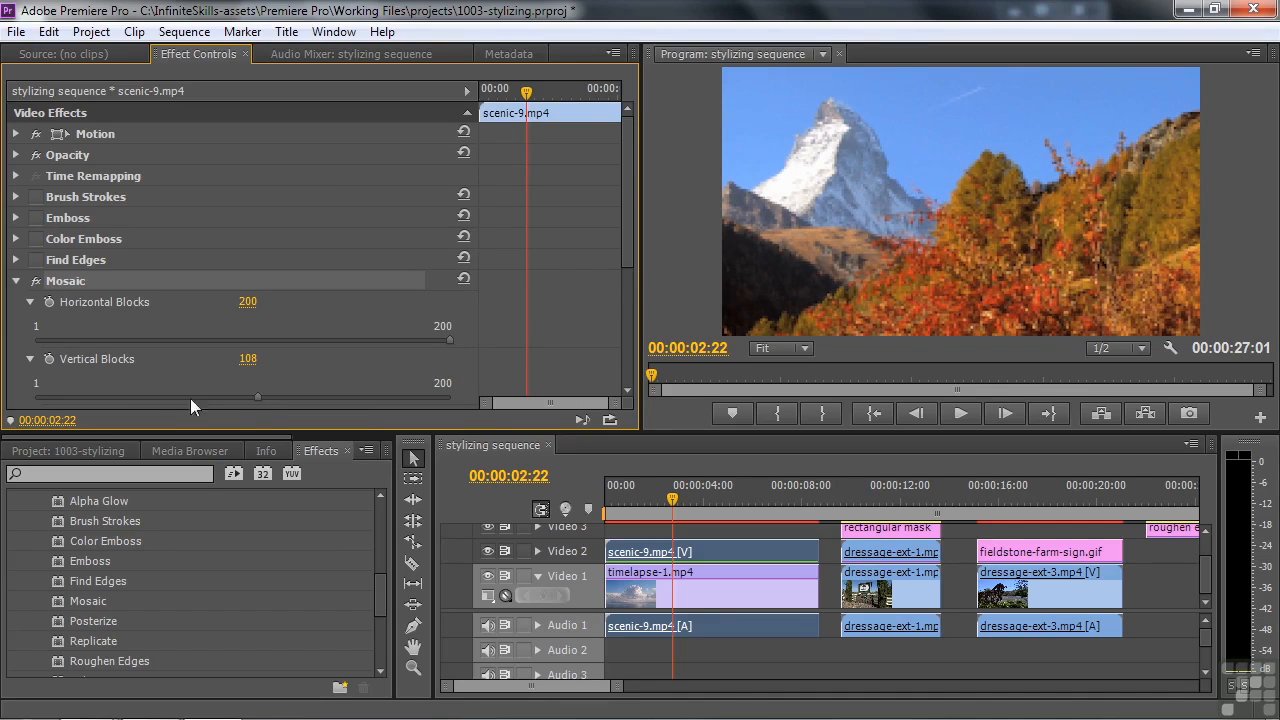
drag(259, 396, 225, 407)
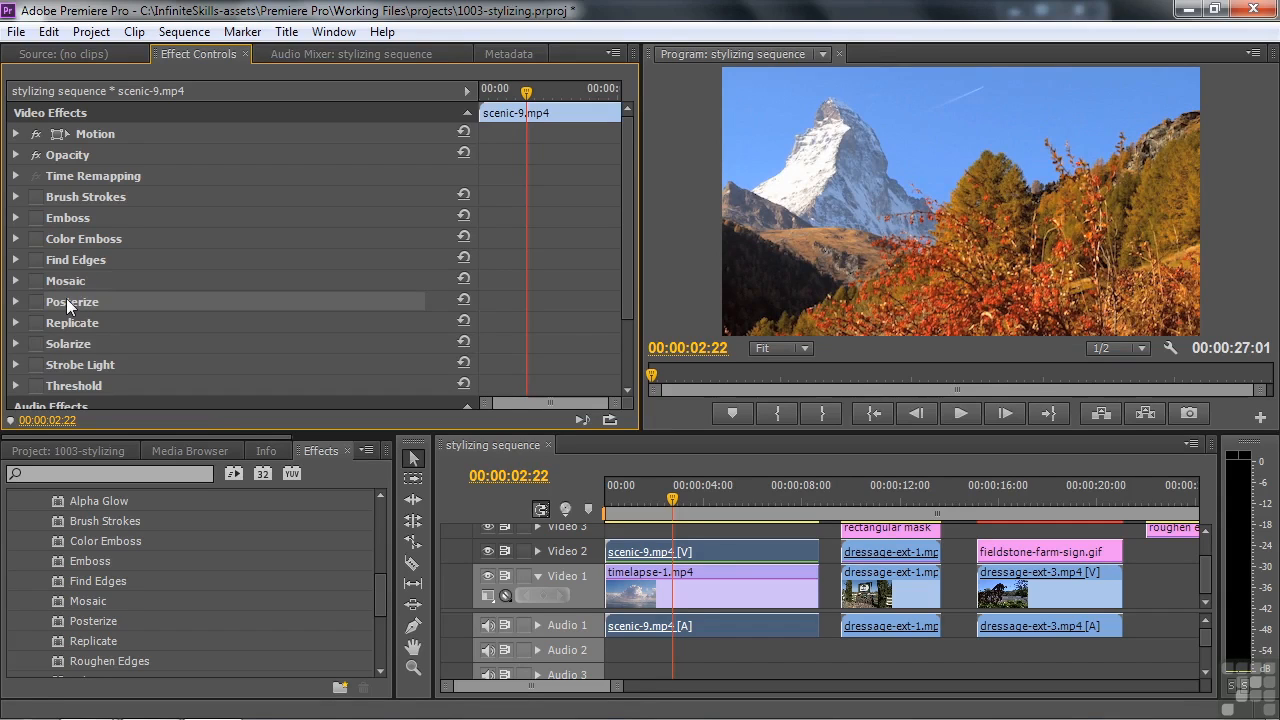
Turn on Posterize for scenic-9.mp4, reduce Level to 2, fine-tune it at the low end, and turn the effect off
click(36, 302)
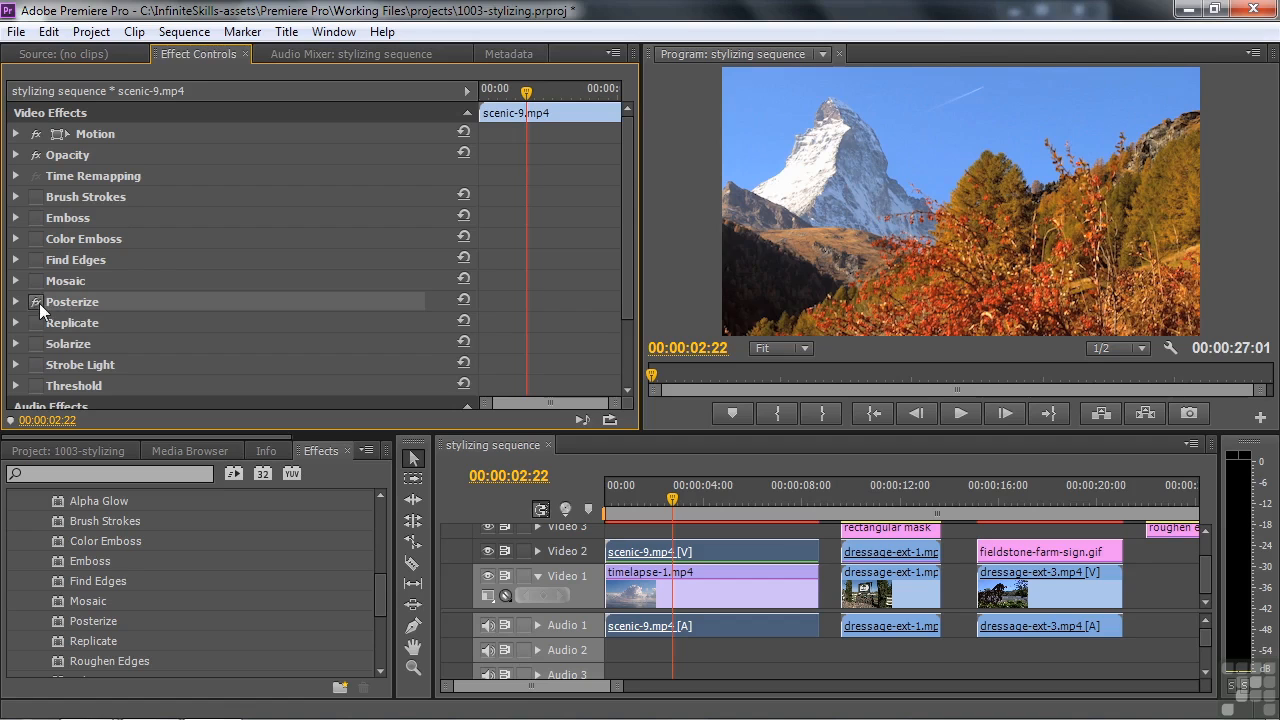
click(15, 302)
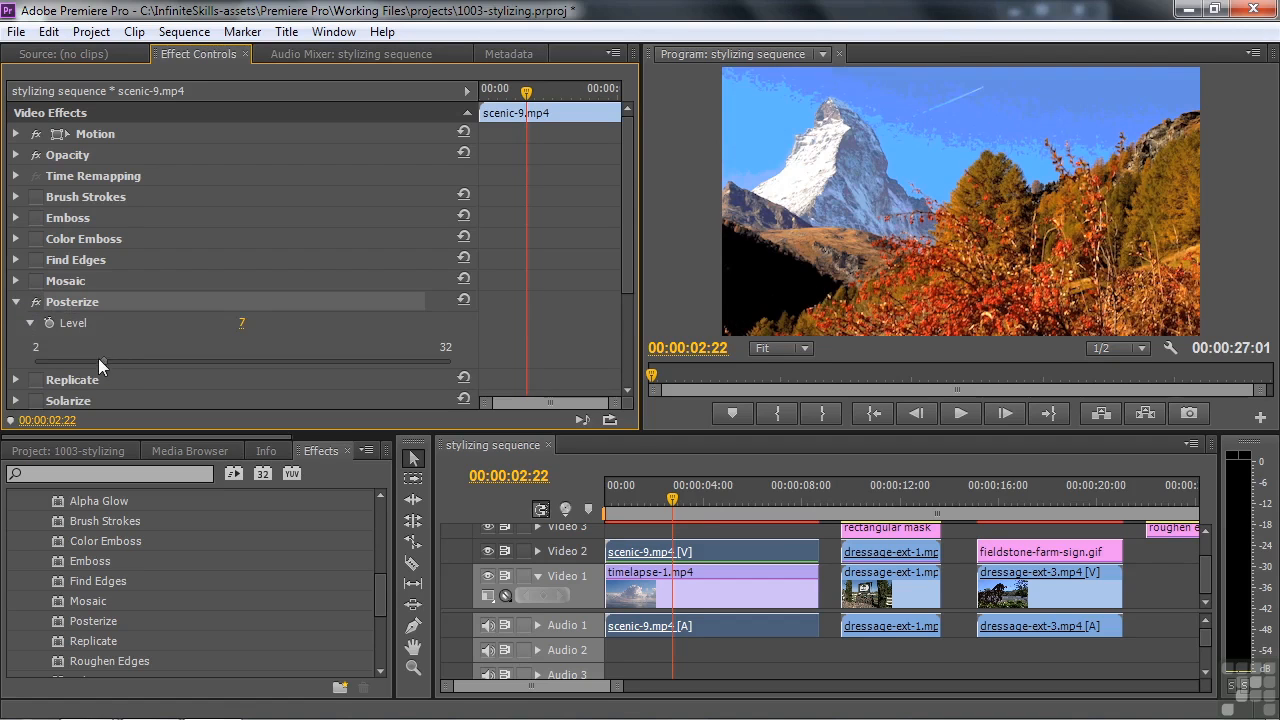
drag(98, 360, 40, 357)
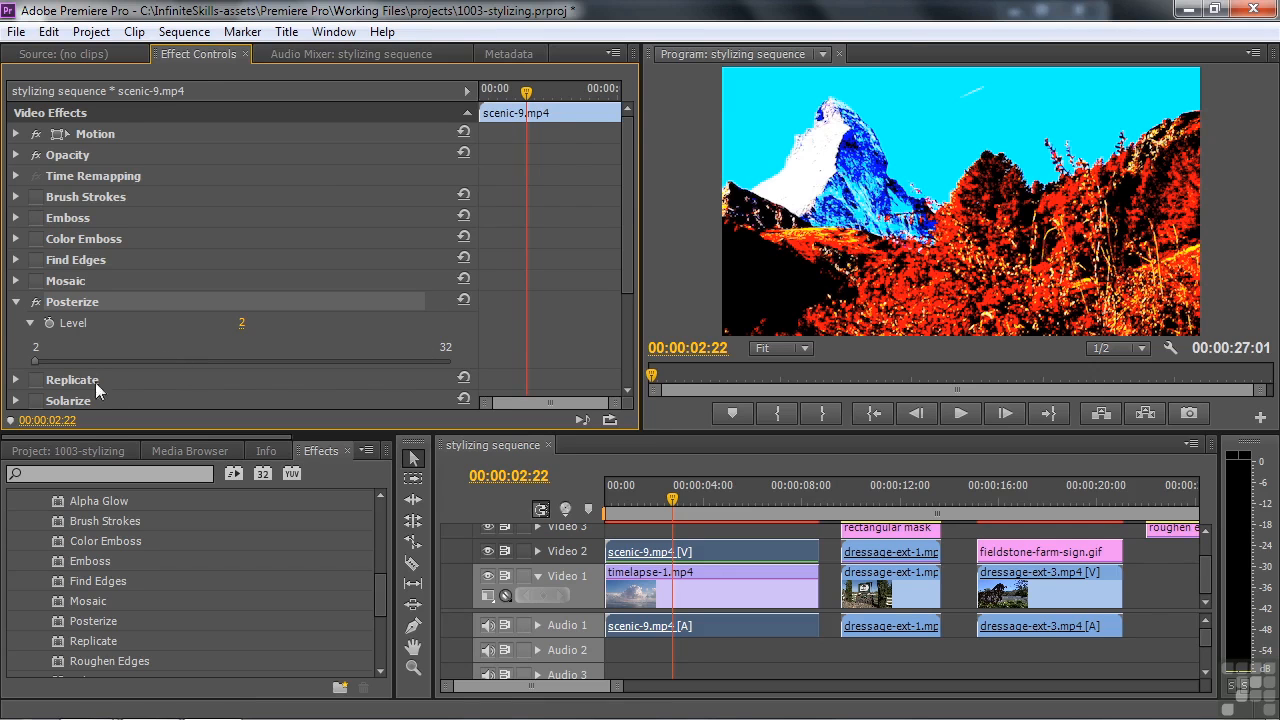
mouse_move(36, 362)
mouse_down()
mouse_move(313, 389)
mouse_move(389, 366)
mouse_move(470, 372)
mouse_move(412, 357)
mouse_move(67, 355)
mouse_move(64, 373)
mouse_move(43, 376)
mouse_up()
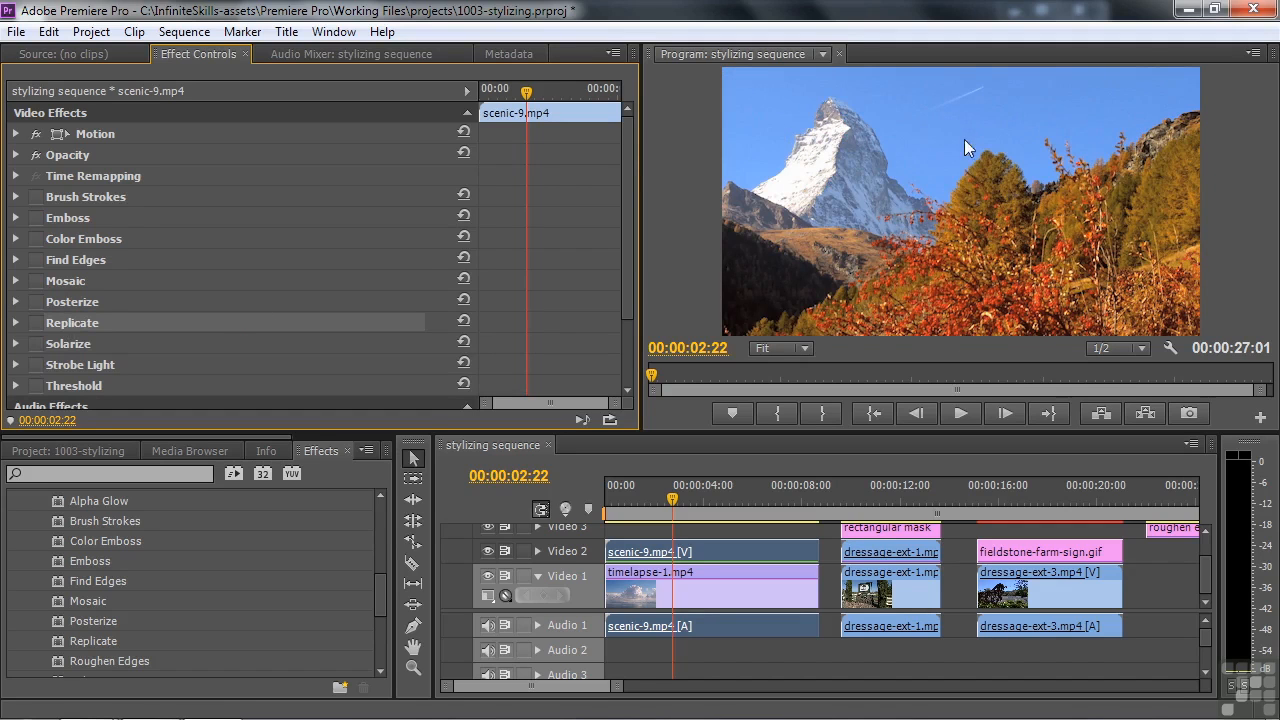
Turn on Replicate for scenic-9.mp4, try different numbers of image copies, and switch the effect off with its settings collapsed
click(35, 323)
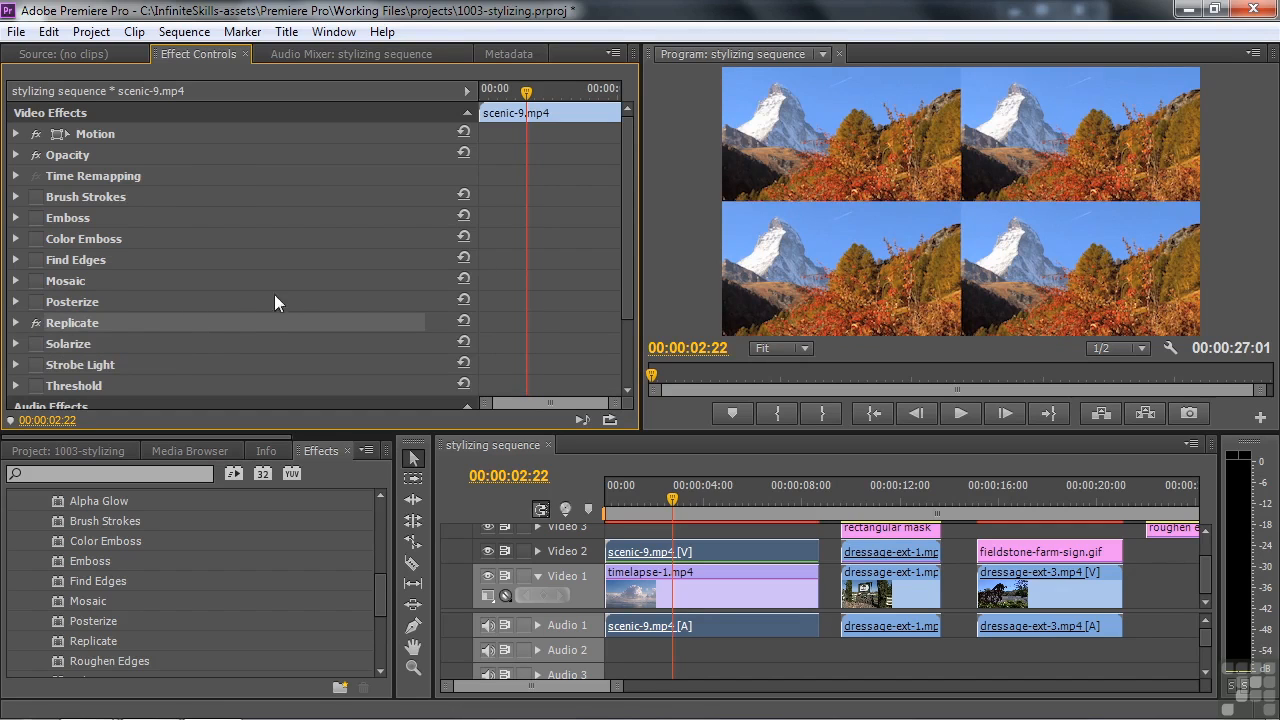
click(15, 322)
mouse_move(38, 378)
mouse_down()
mouse_move(448, 399)
mouse_move(37, 382)
mouse_up()
click(16, 323)
click(36, 323)
Turn on Solarize for scenic-9.mp4, raise its Threshold, and turn the effect off
click(77, 344)
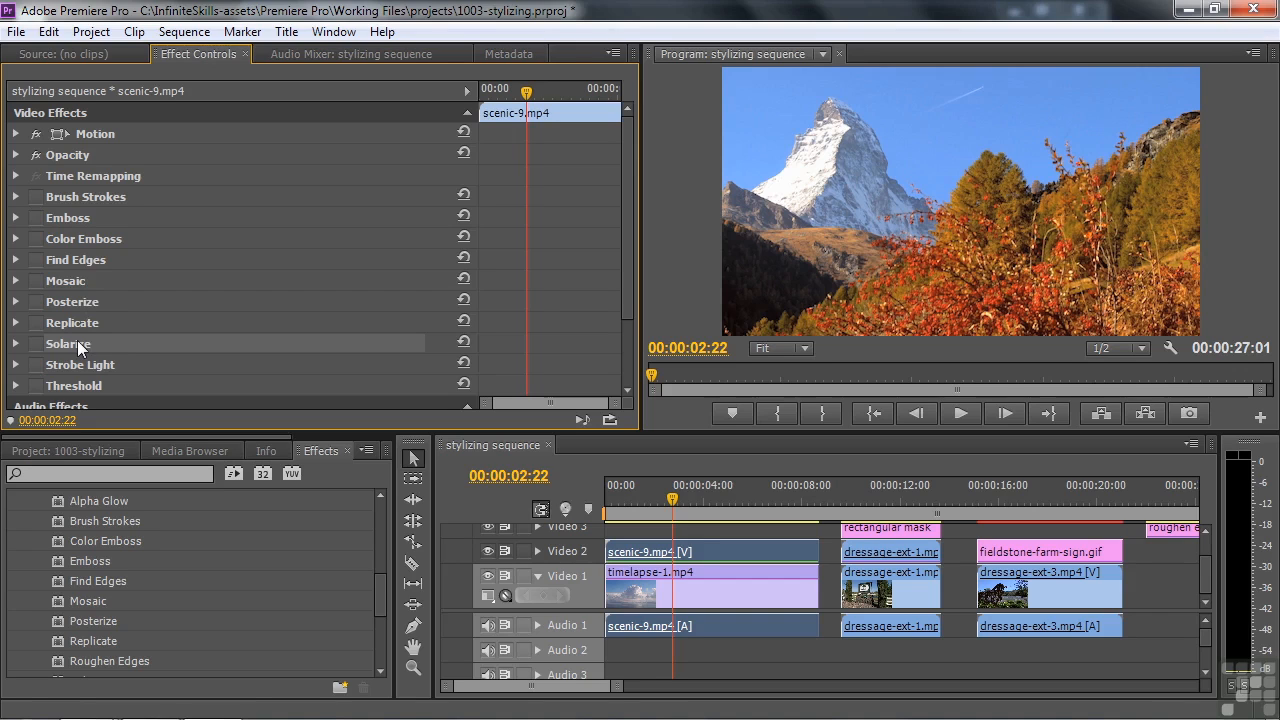
click(38, 345)
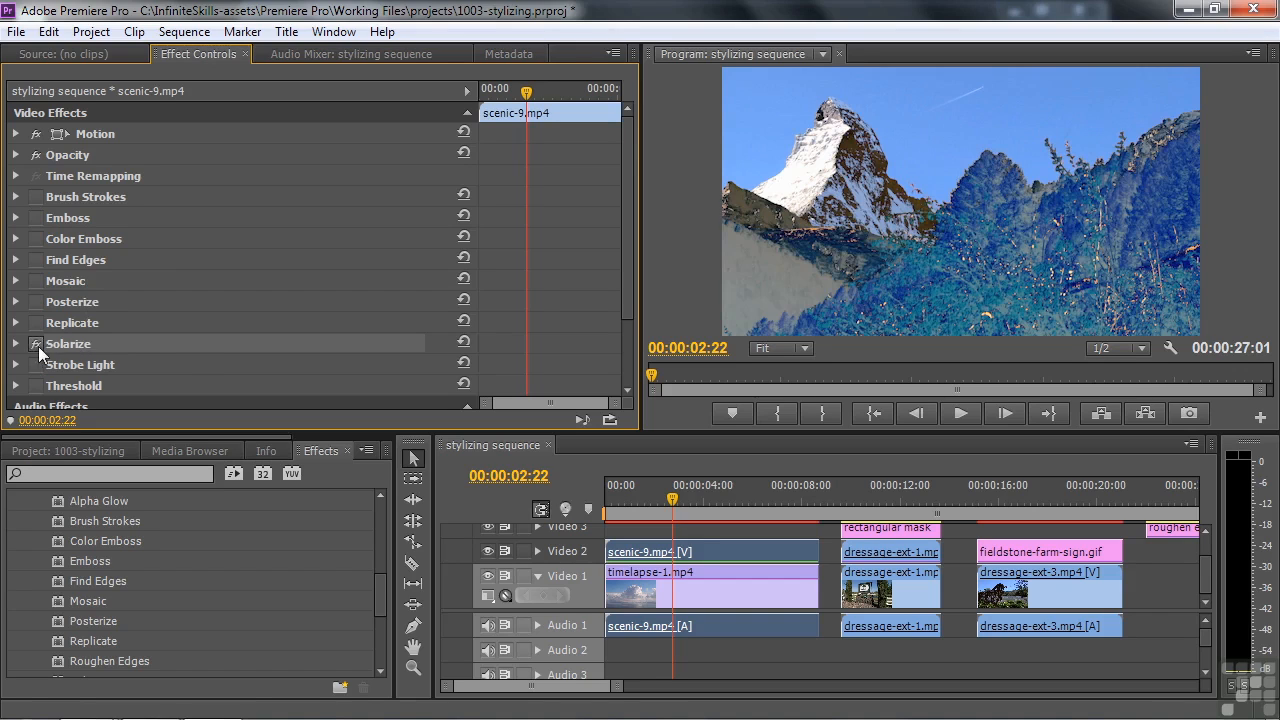
click(16, 344)
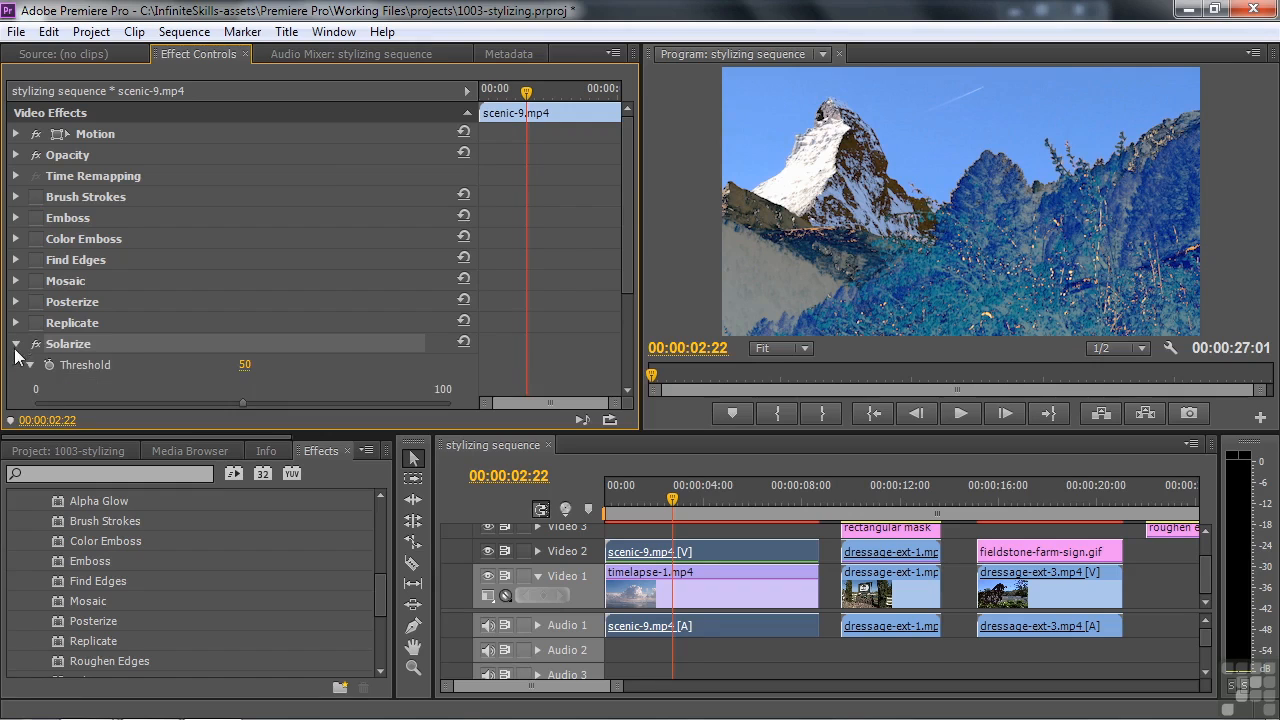
drag(234, 404, 354, 402)
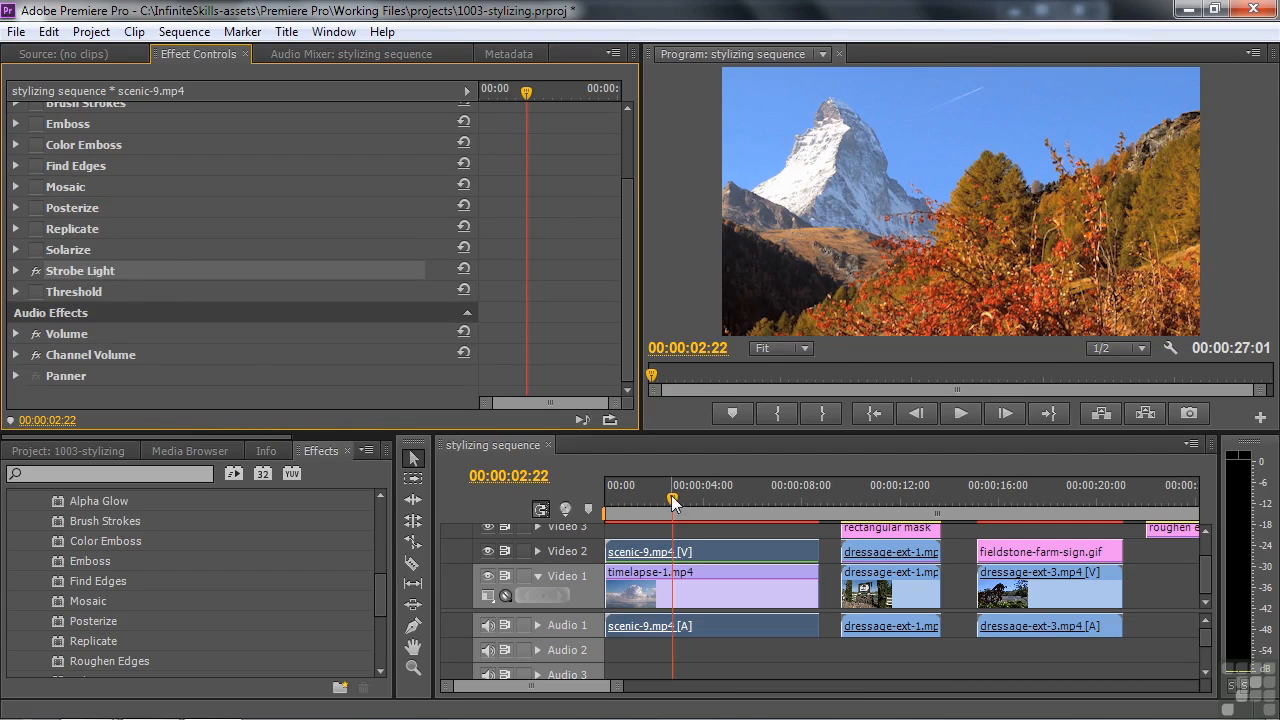
Turn on Strobe Light for scenic-9.mp4, expand its settings and preview the flashes from the start of the sequence
click(17, 272)
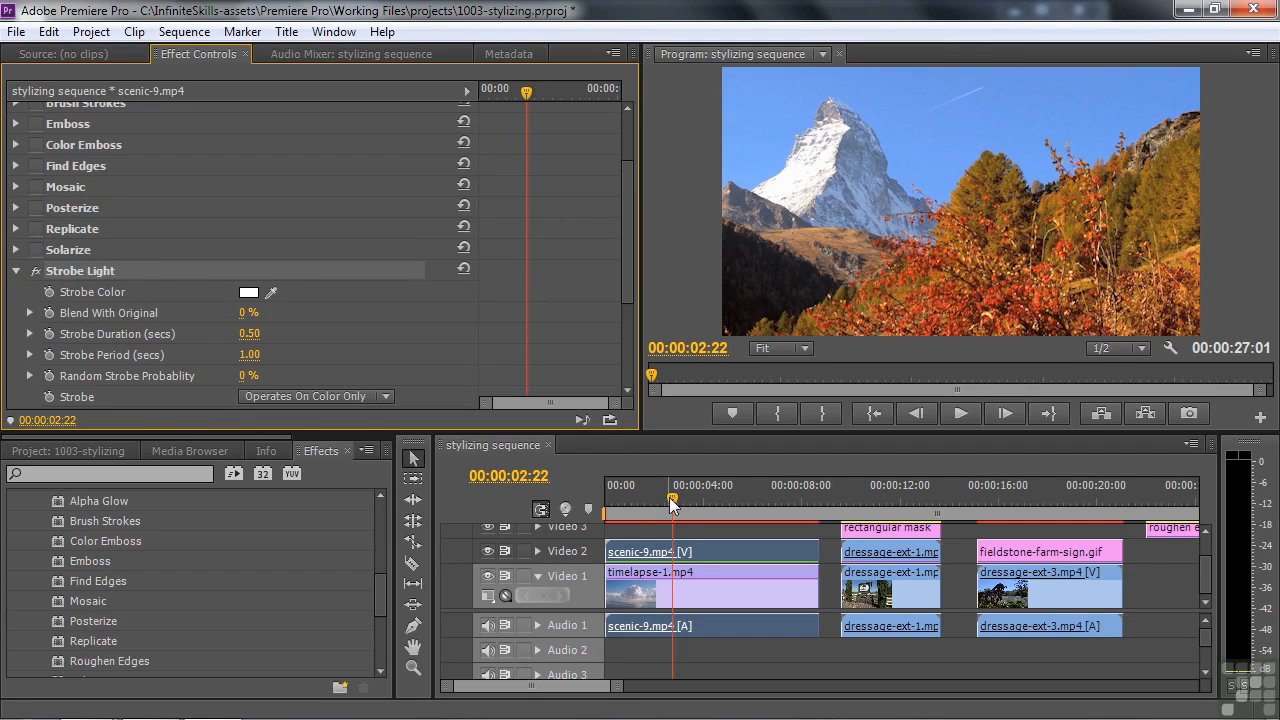
drag(669, 497, 605, 505)
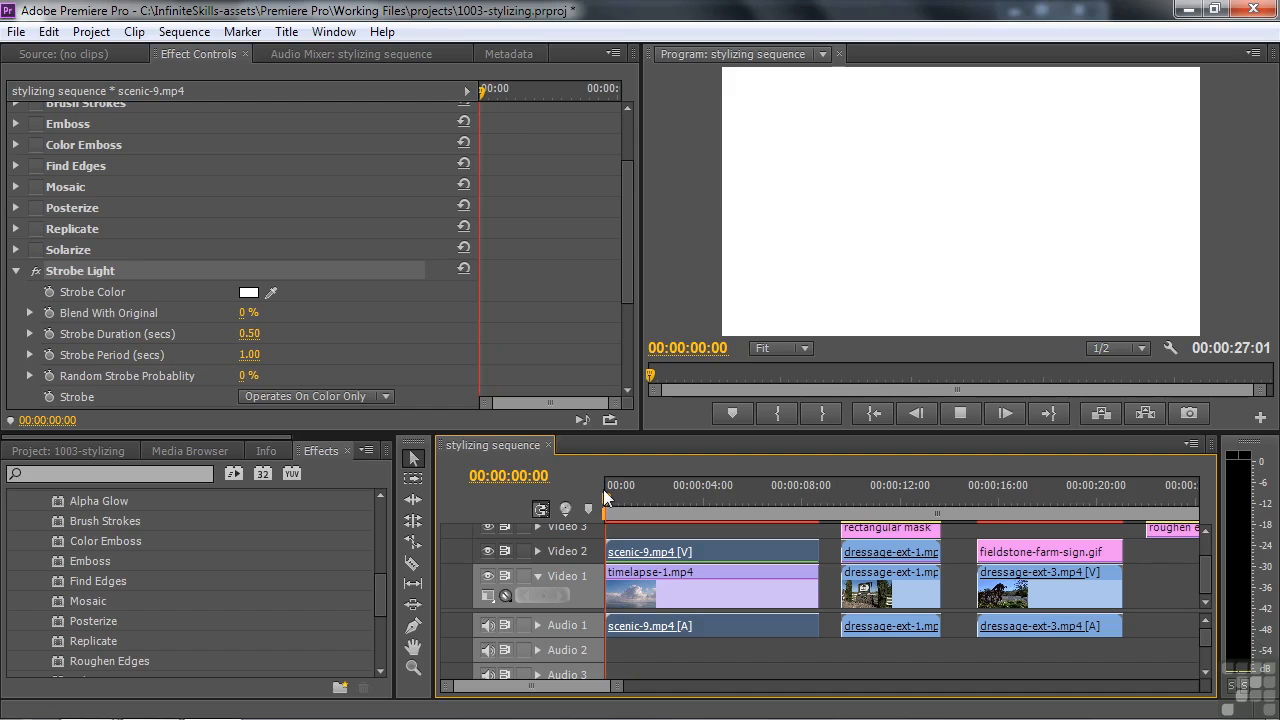
key(space)
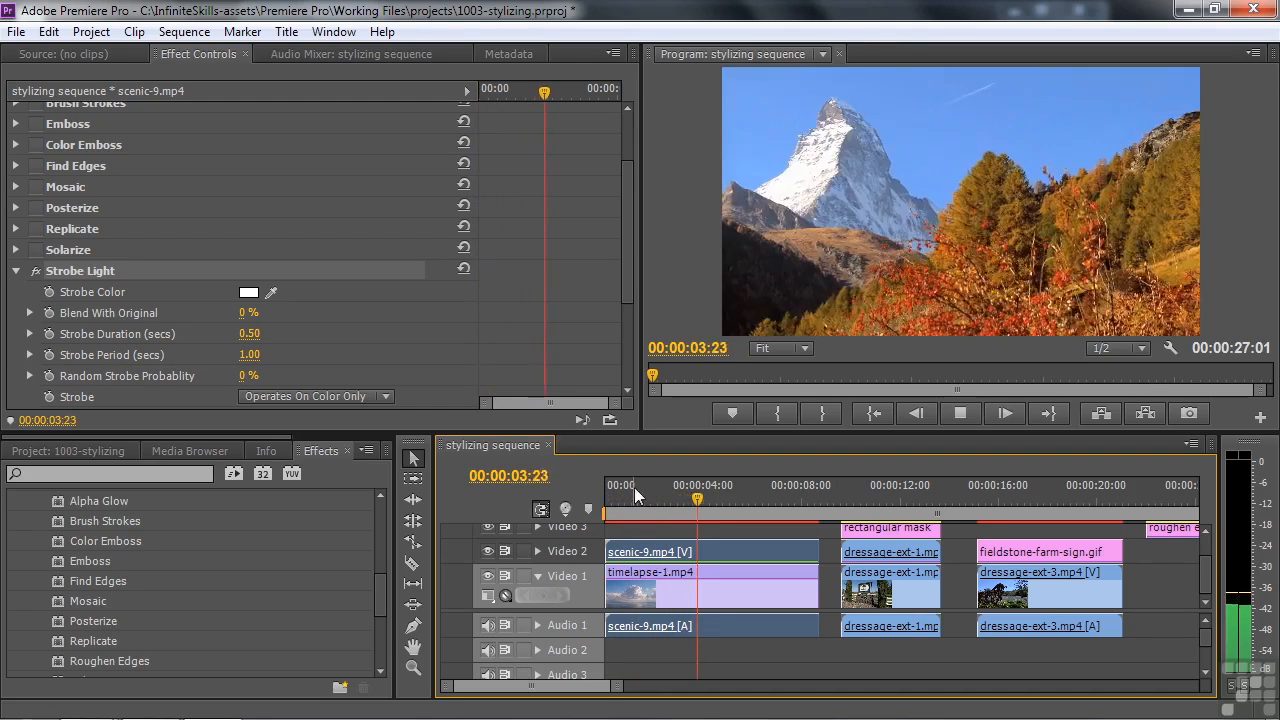
key(space)
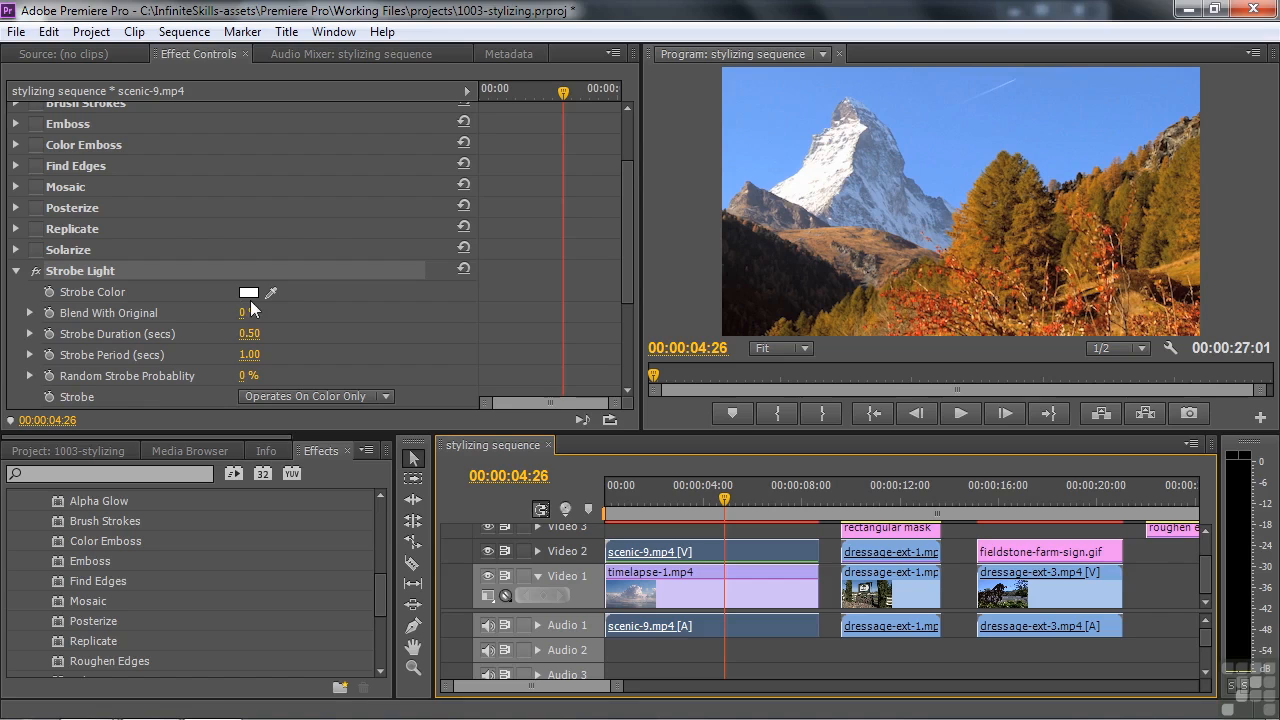
Set Strobe Light's Blend With Original to 13% and play the sequence again from the start
drag(246, 313, 262, 313)
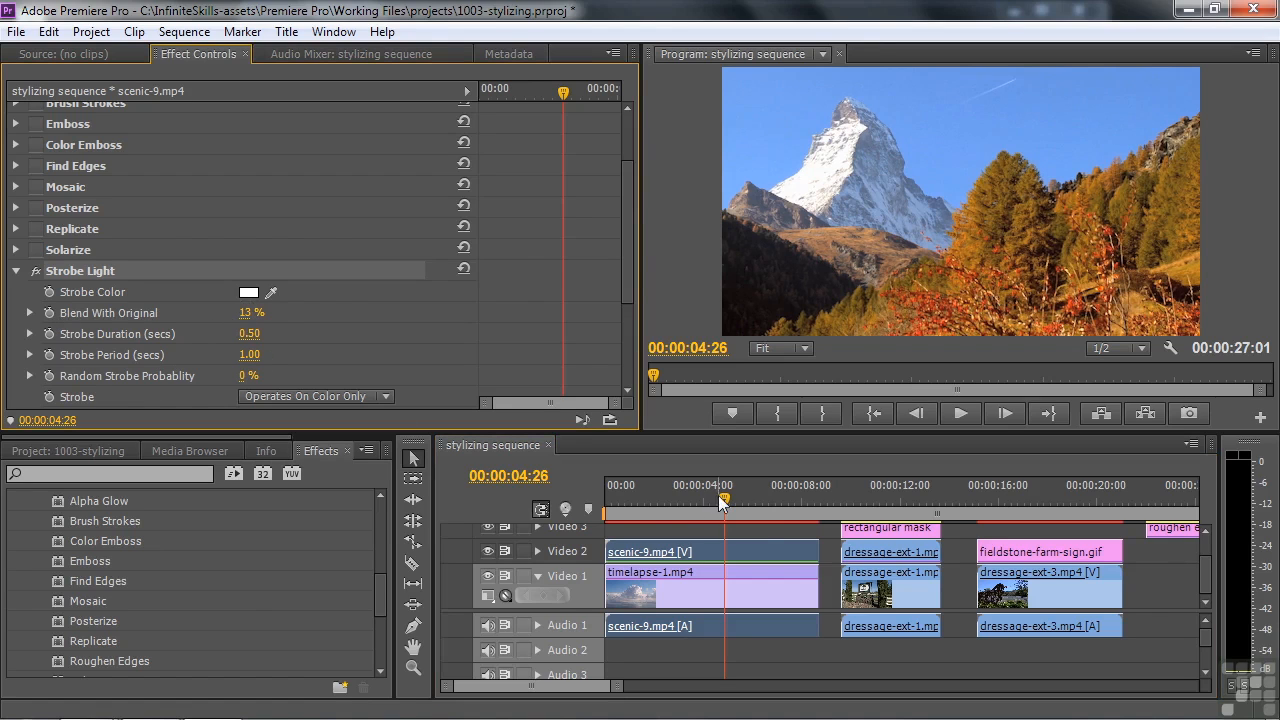
drag(707, 502, 593, 506)
key(space)
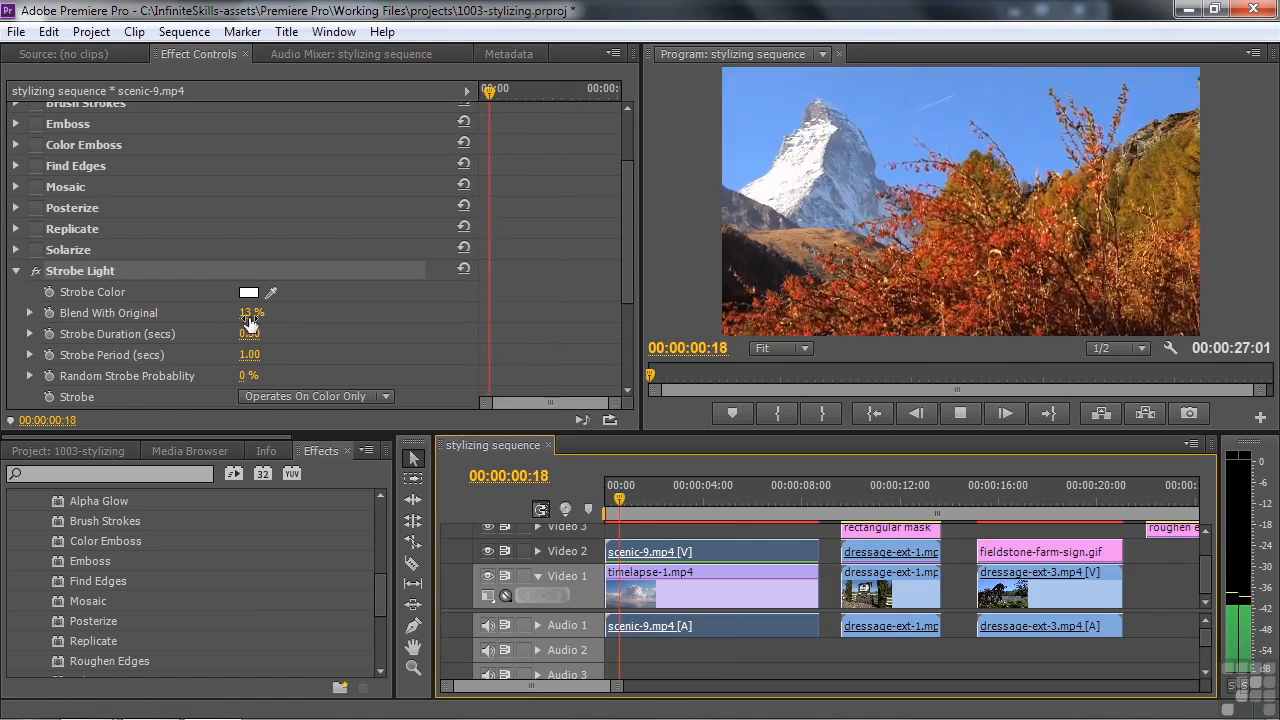
Set Strobe Light's Blend With Original to 0% and Strobe to Makes Layer Transparent, and preview the sequence from the start
drag(247, 314, 262, 312)
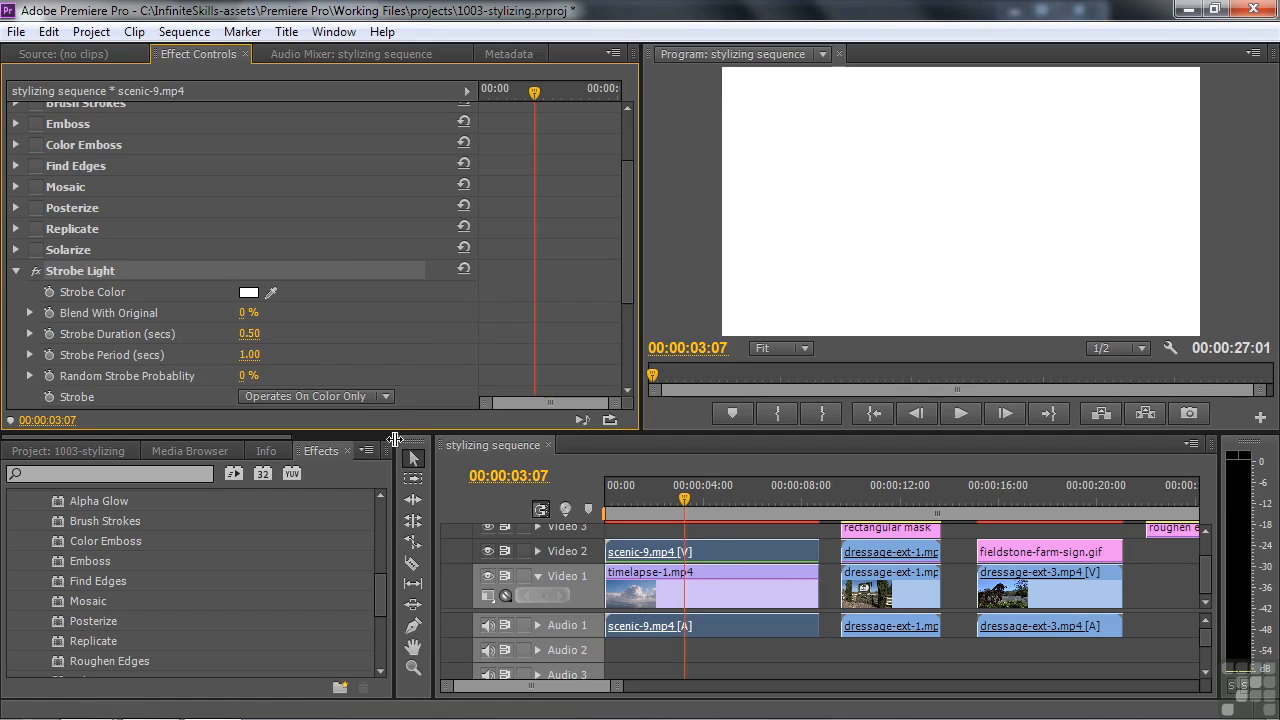
click(386, 397)
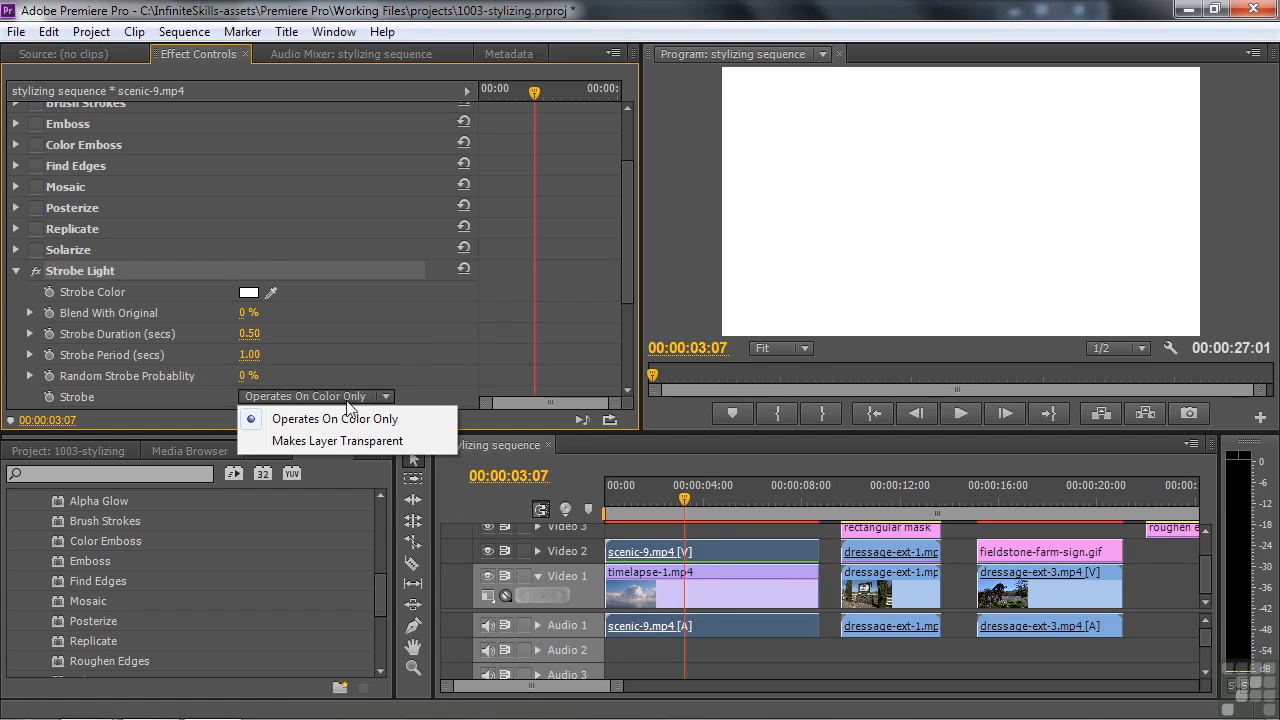
click(316, 441)
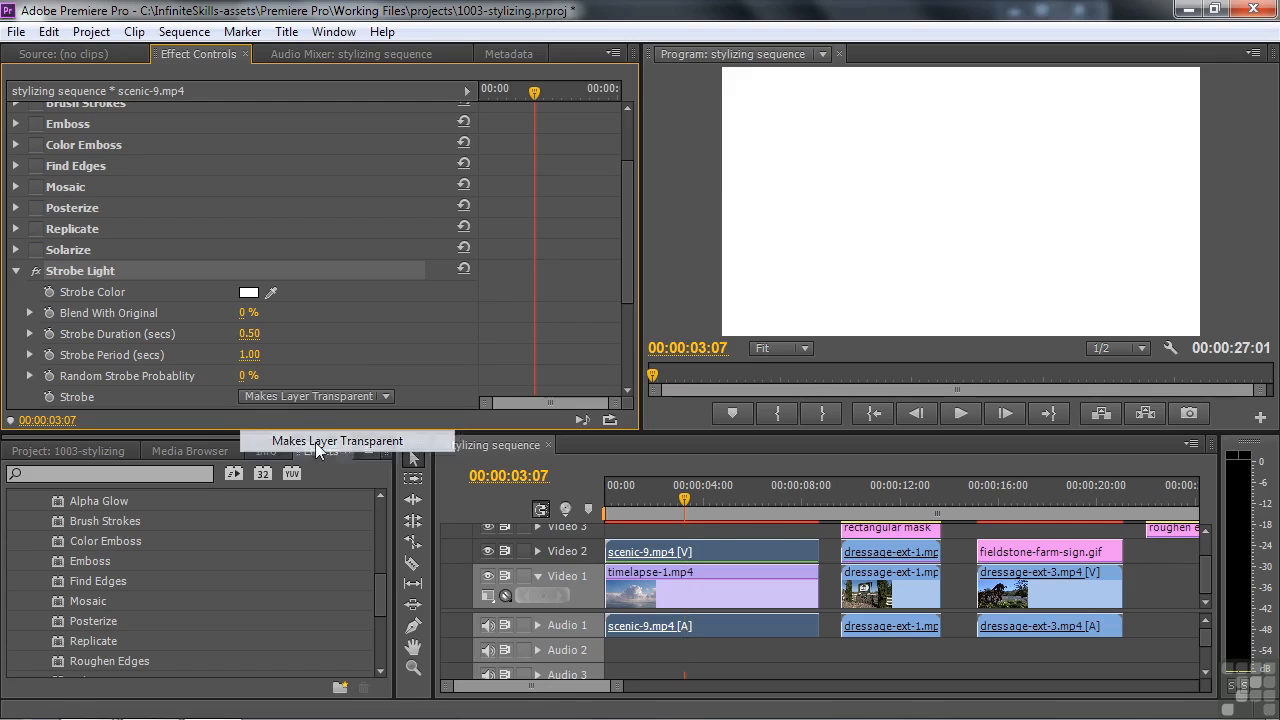
click(600, 504)
key(space)
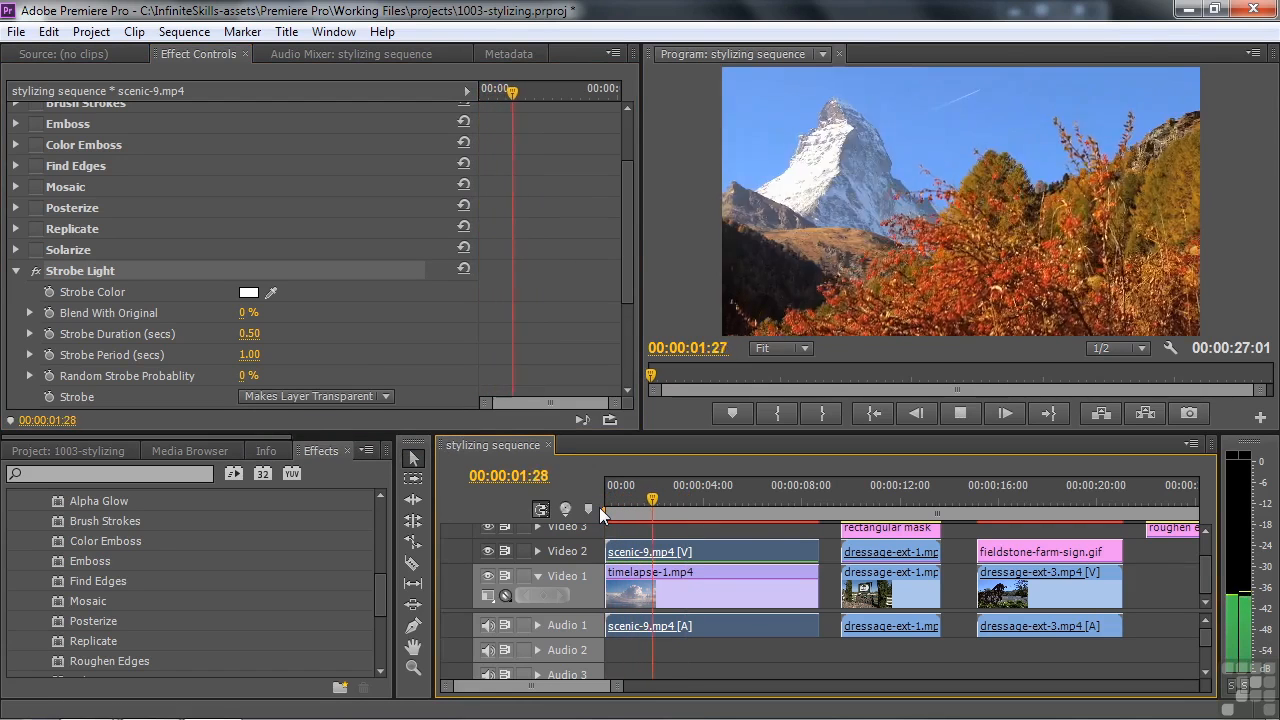
key(space)
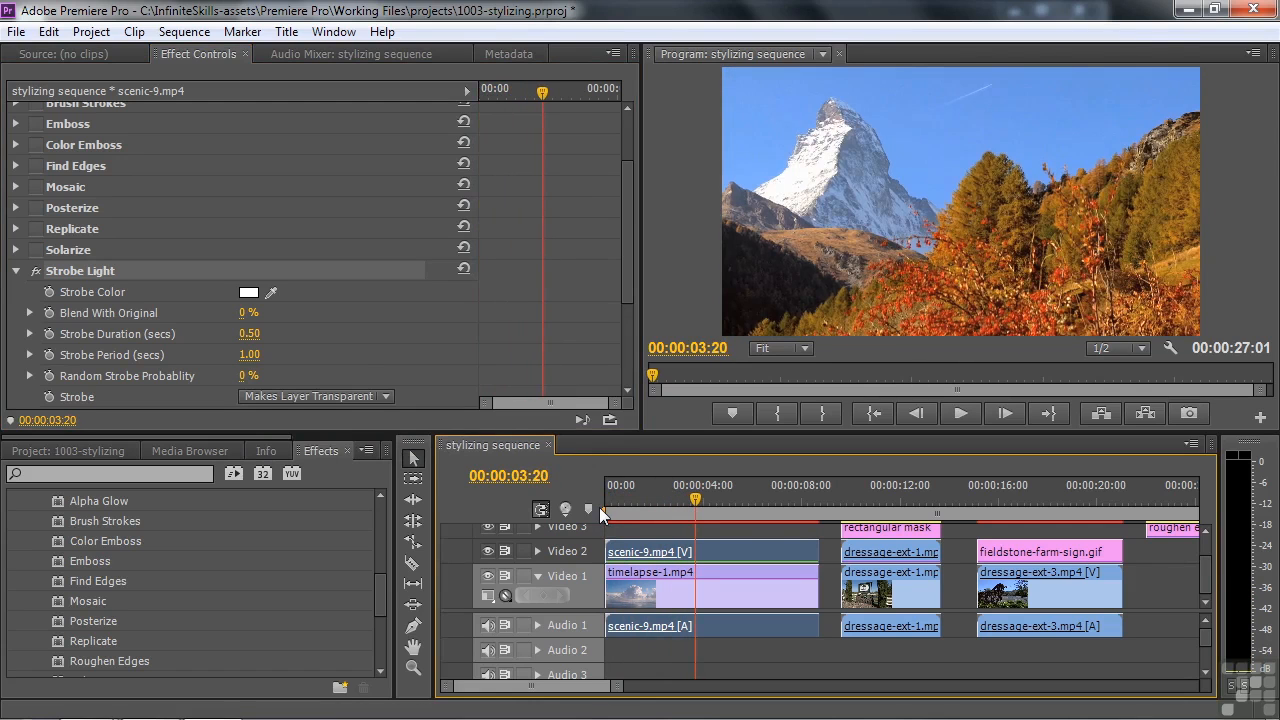
Set Strobe Light's Strobe option to Operates On Color Only and its Strobe Operator to Difference
drag(624, 292, 628, 356)
click(390, 261)
click(349, 283)
click(360, 283)
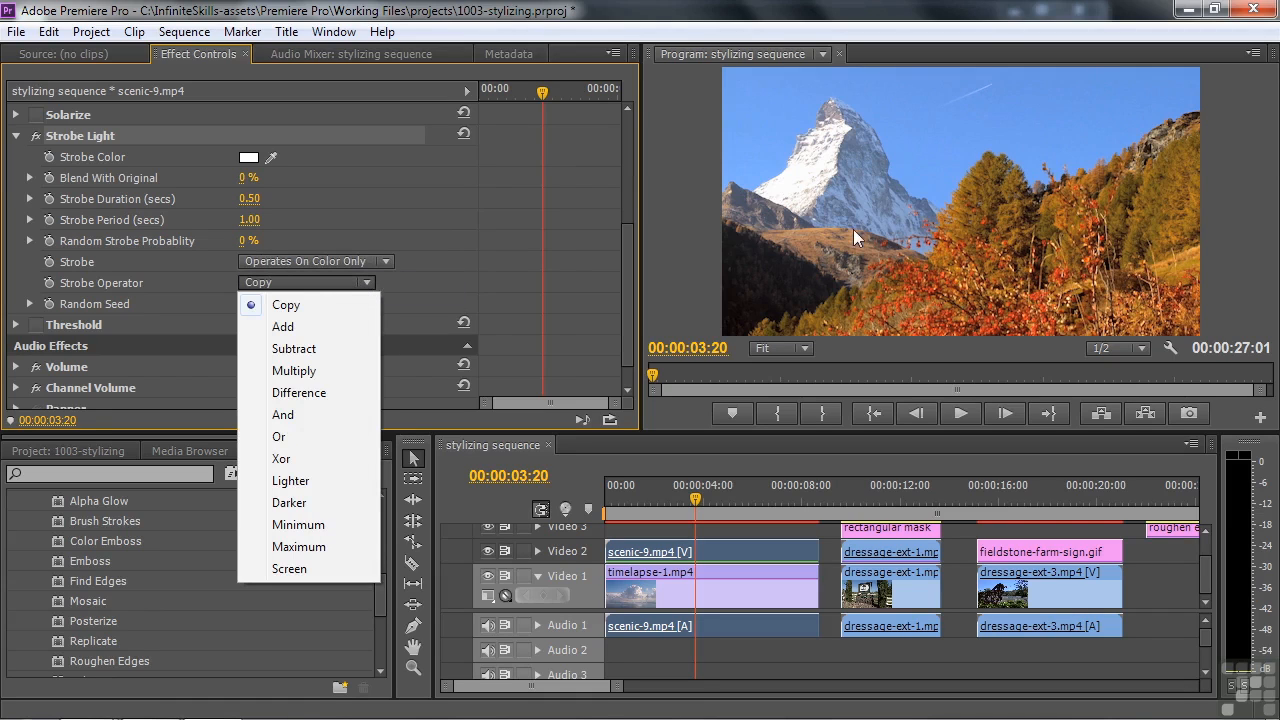
click(297, 393)
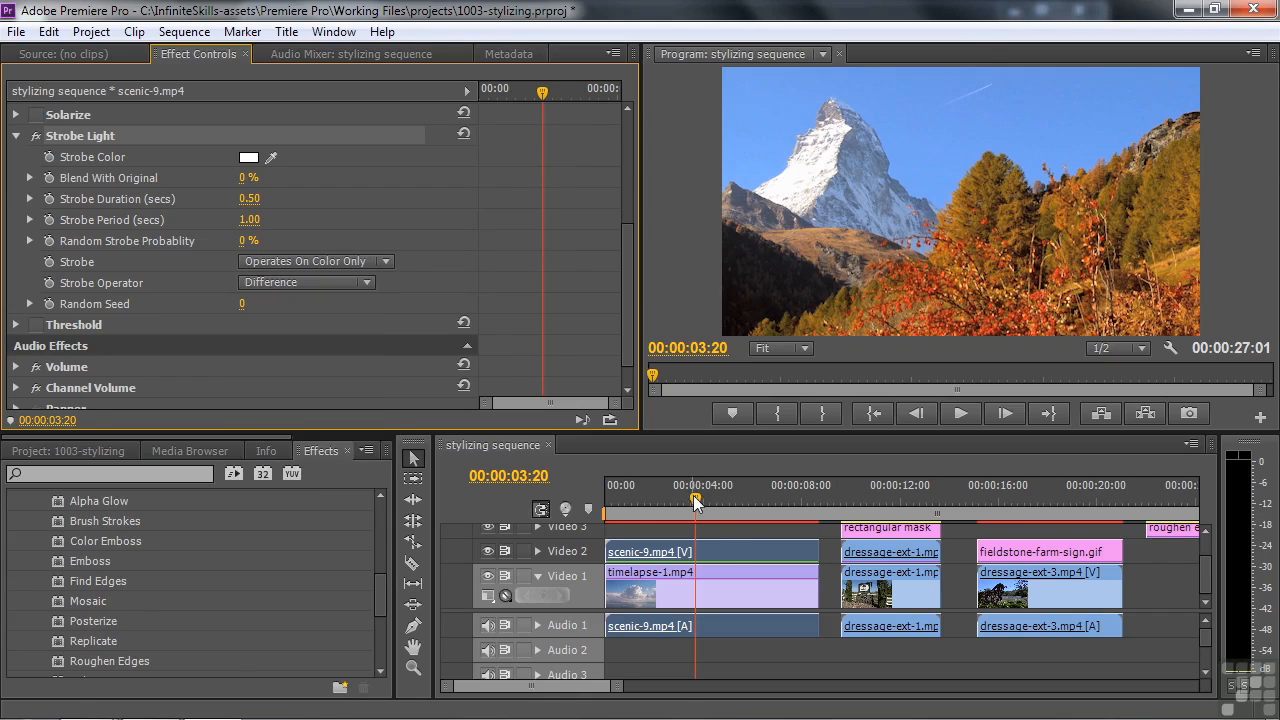
Preview the Difference strobe from the start of the sequence, and switch Strobe Light off with its settings collapsed
drag(693, 495, 611, 509)
key(space)
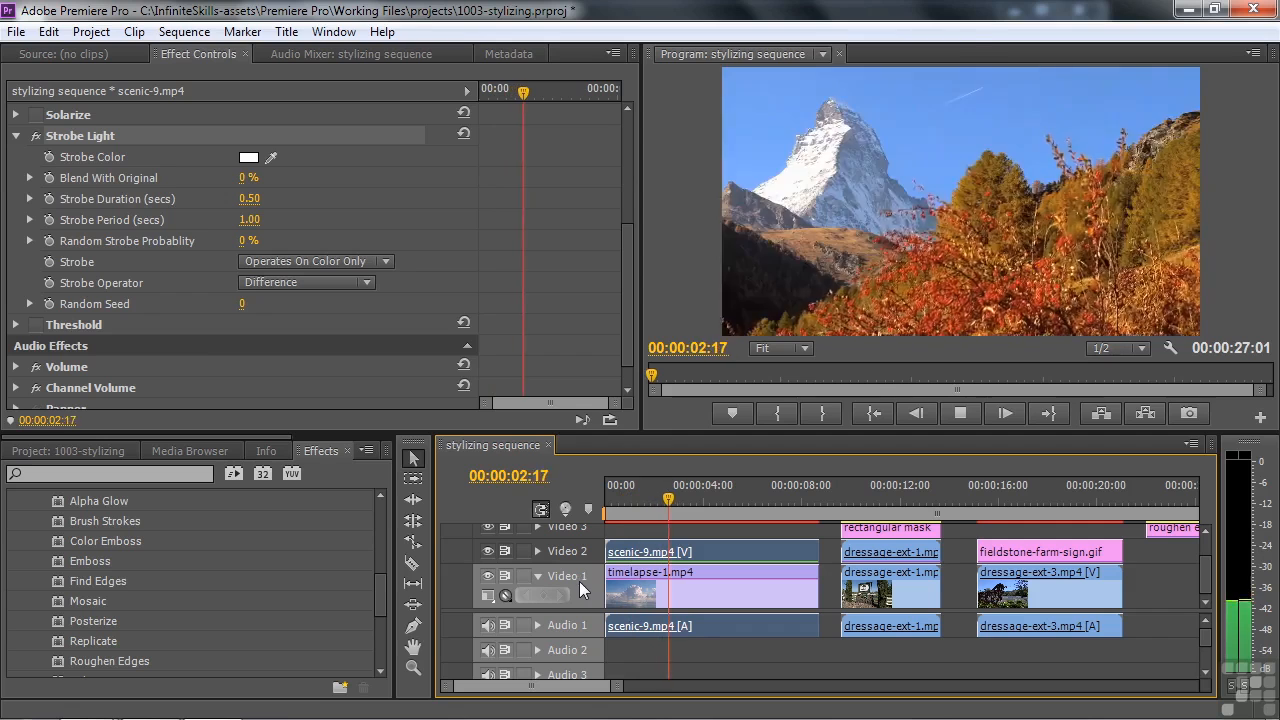
key(space)
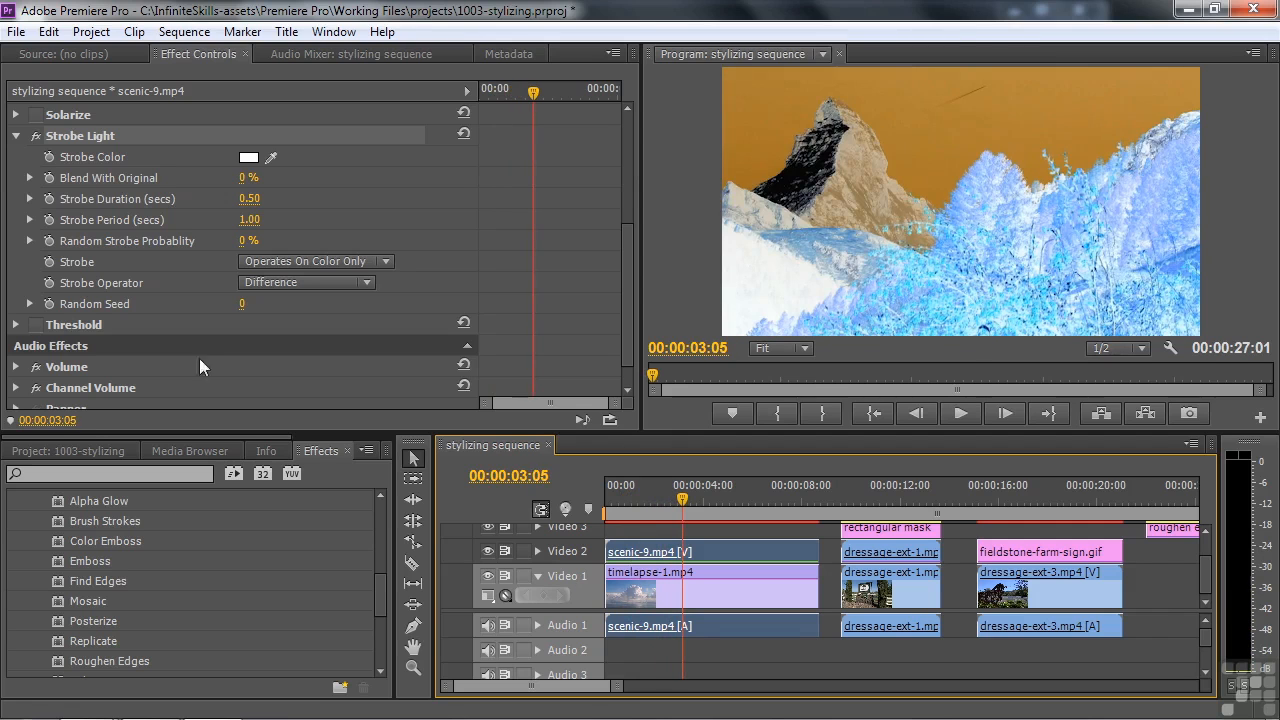
click(36, 135)
click(15, 135)
Turn on Threshold for scenic-9.mp4, try adjusting its Level, and switch the effect off
click(85, 295)
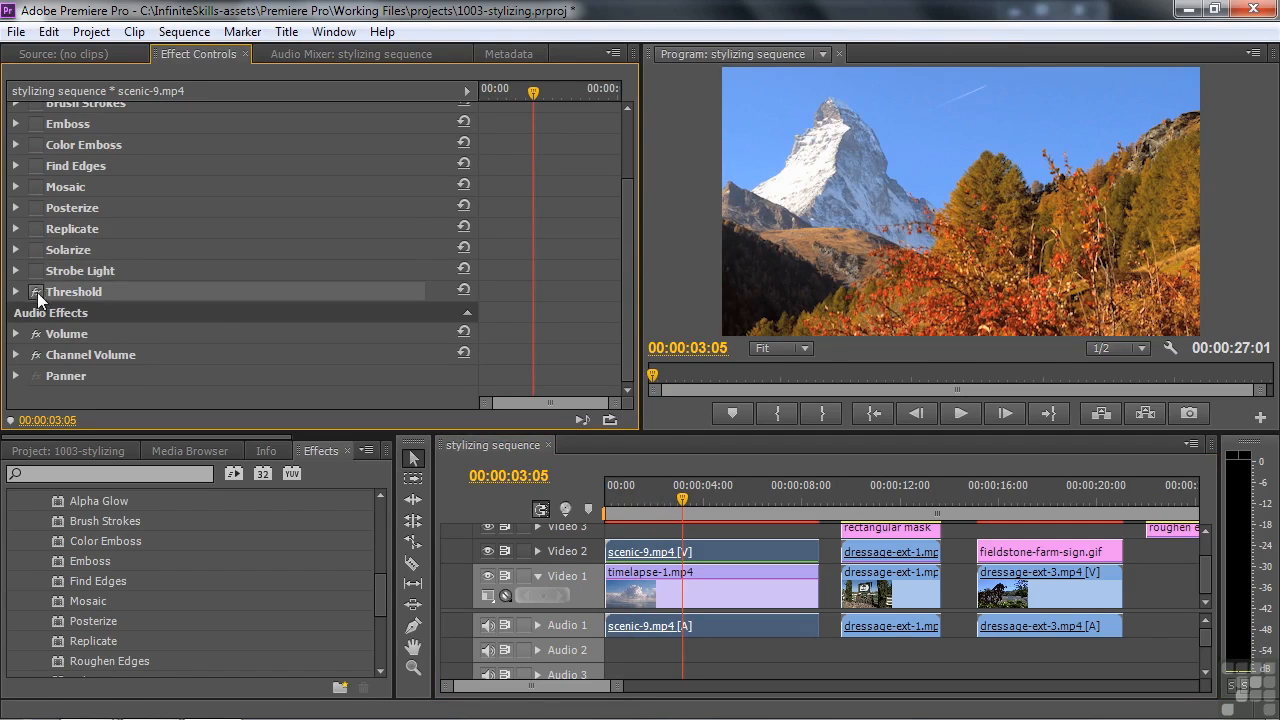
click(36, 292)
click(15, 292)
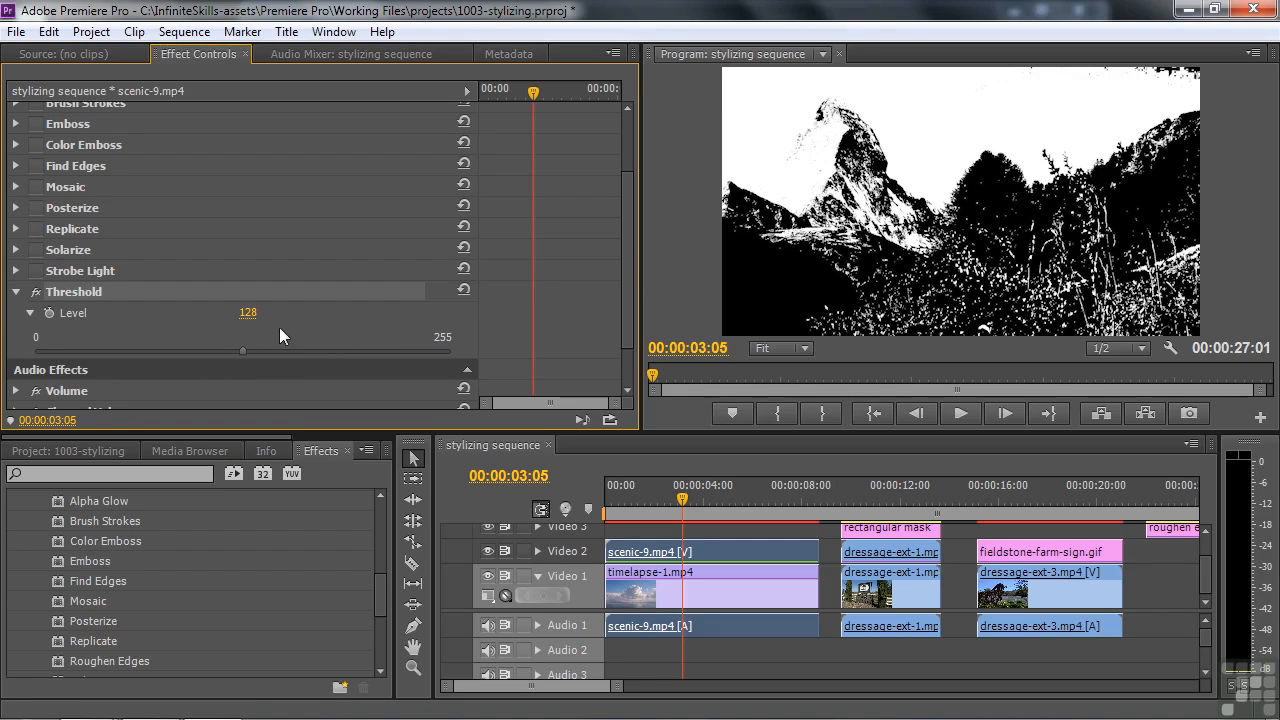
mouse_move(242, 349)
mouse_down()
mouse_move(415, 361)
mouse_move(51, 353)
mouse_move(241, 351)
mouse_up()
click(35, 293)
Move the roughen edges text clip to the start of Video 3 above scenic-9.mp4, with the playhead at 00:00:01:22
scroll(384, 592, down, 1)
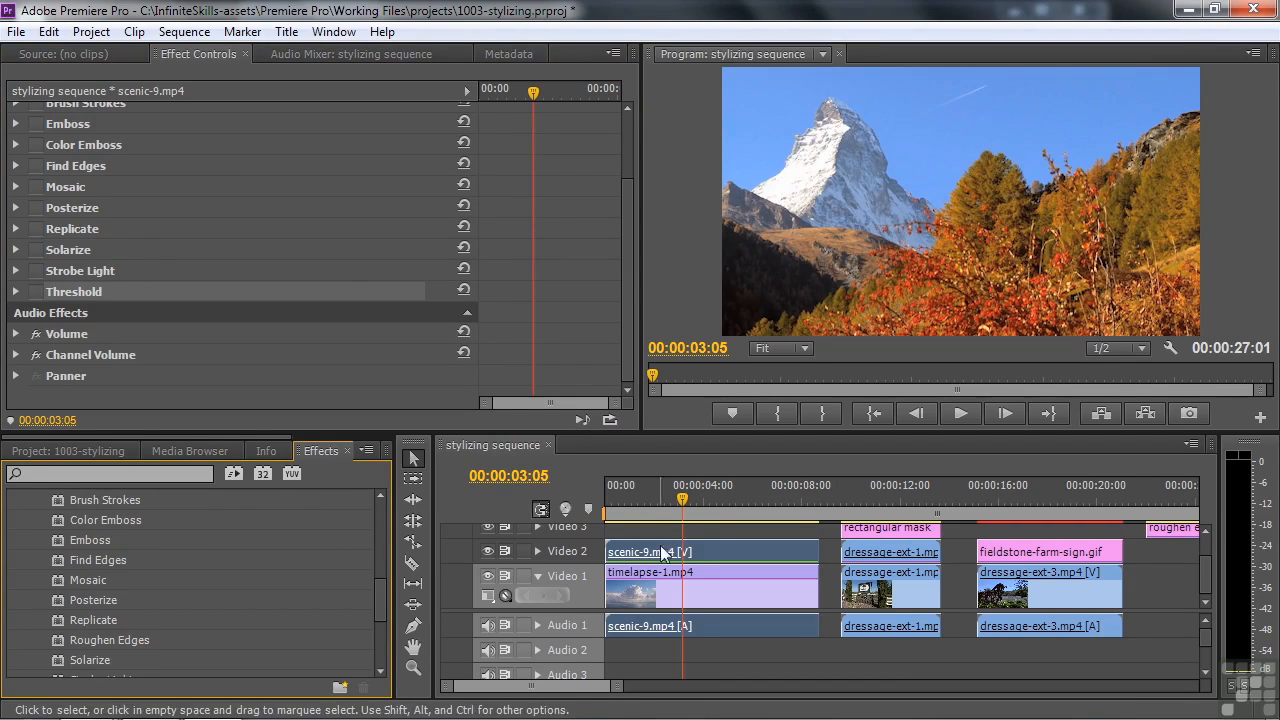
scroll(381, 590, down, 1)
scroll(381, 590, down, 4)
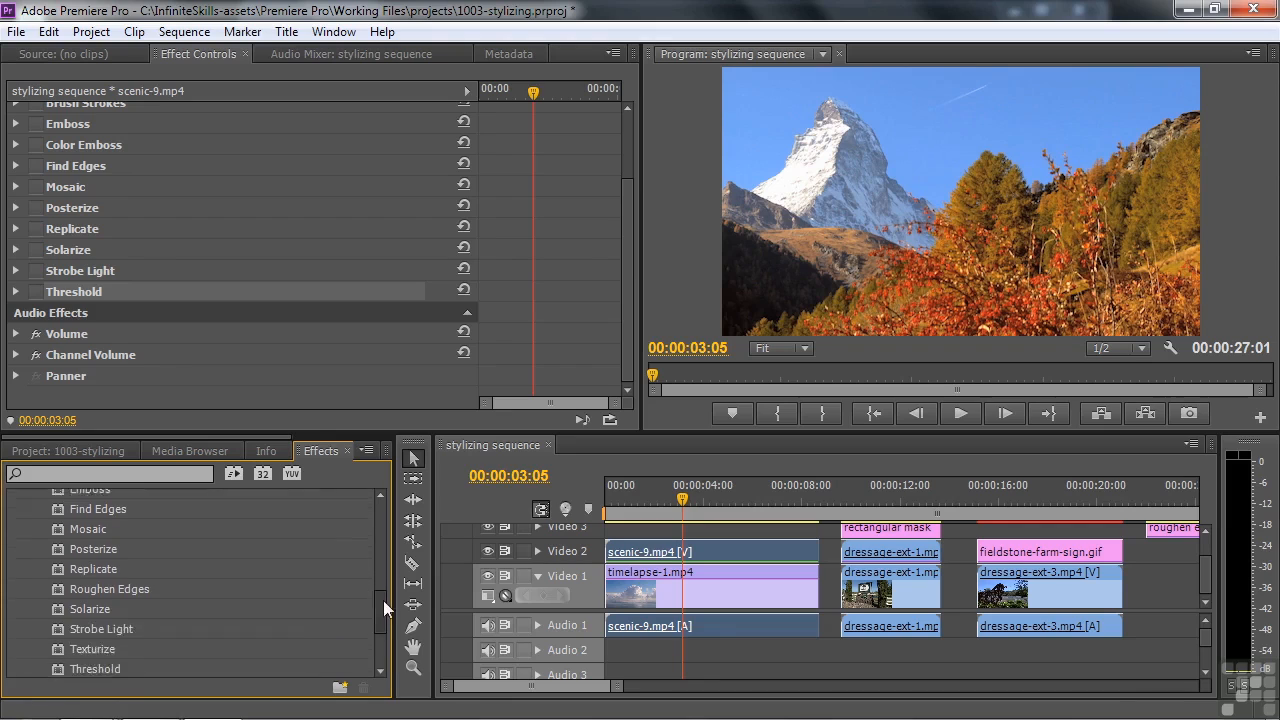
scroll(266, 567, up, 1)
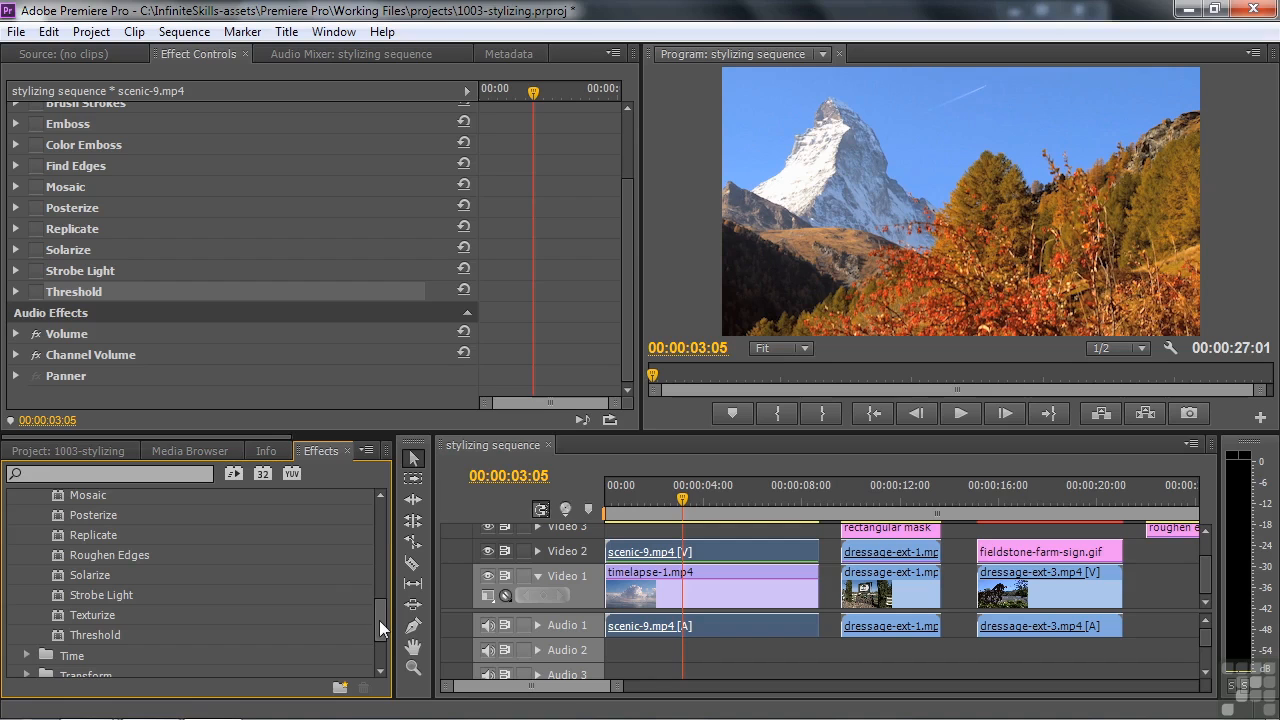
scroll(379, 627, up, 1)
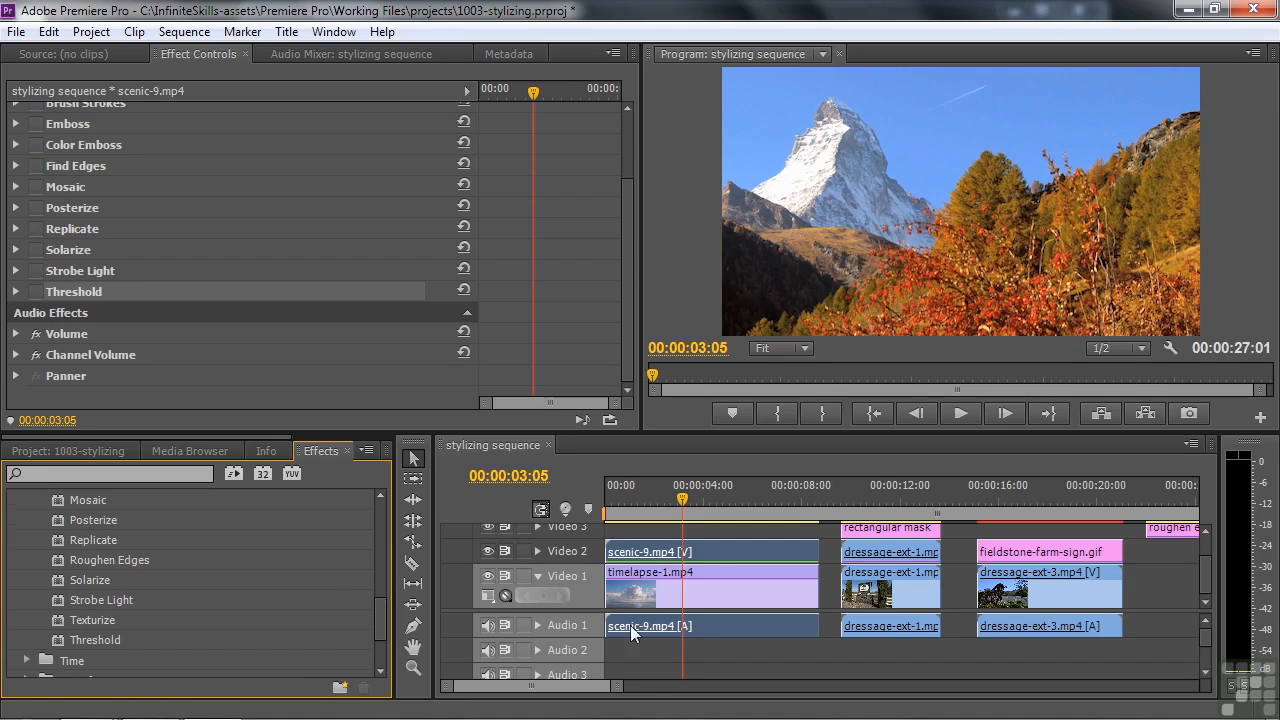
click(1172, 535)
drag(1172, 535, 628, 540)
drag(682, 500, 648, 505)
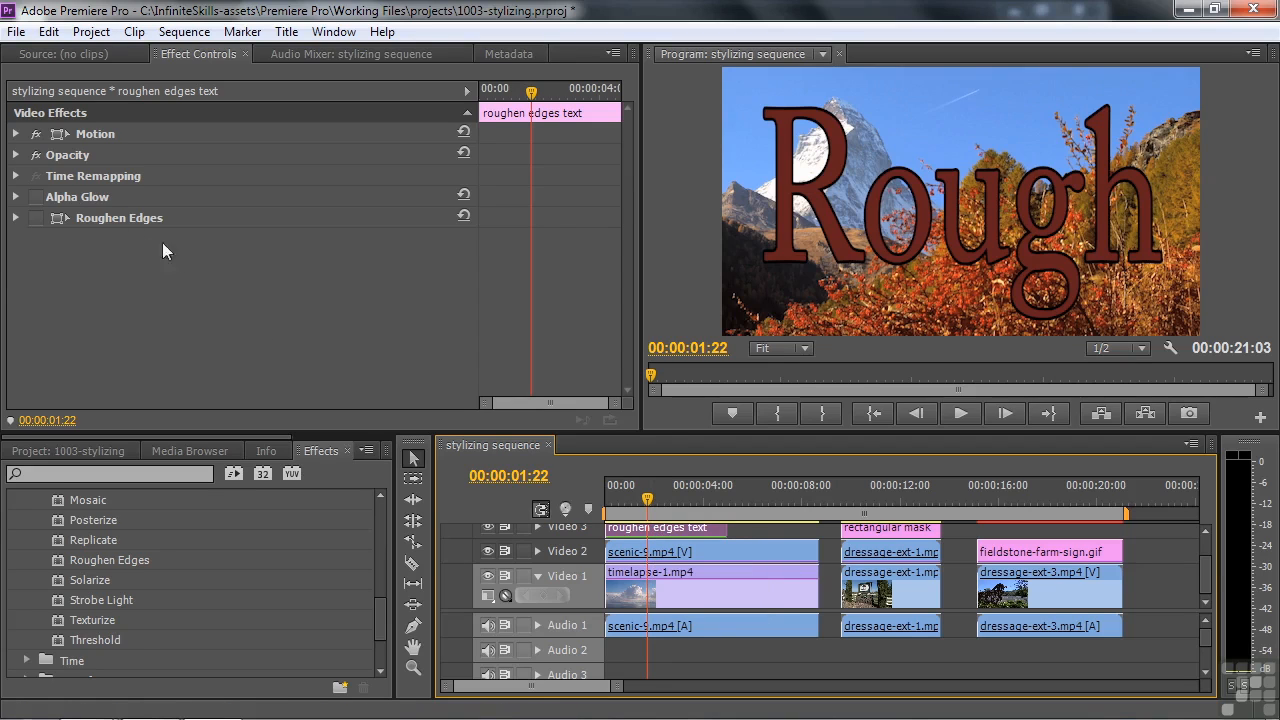
Turn on Roughen Edges for the roughen edges text clip and magnify the program preview to 50% on the lettering
click(38, 218)
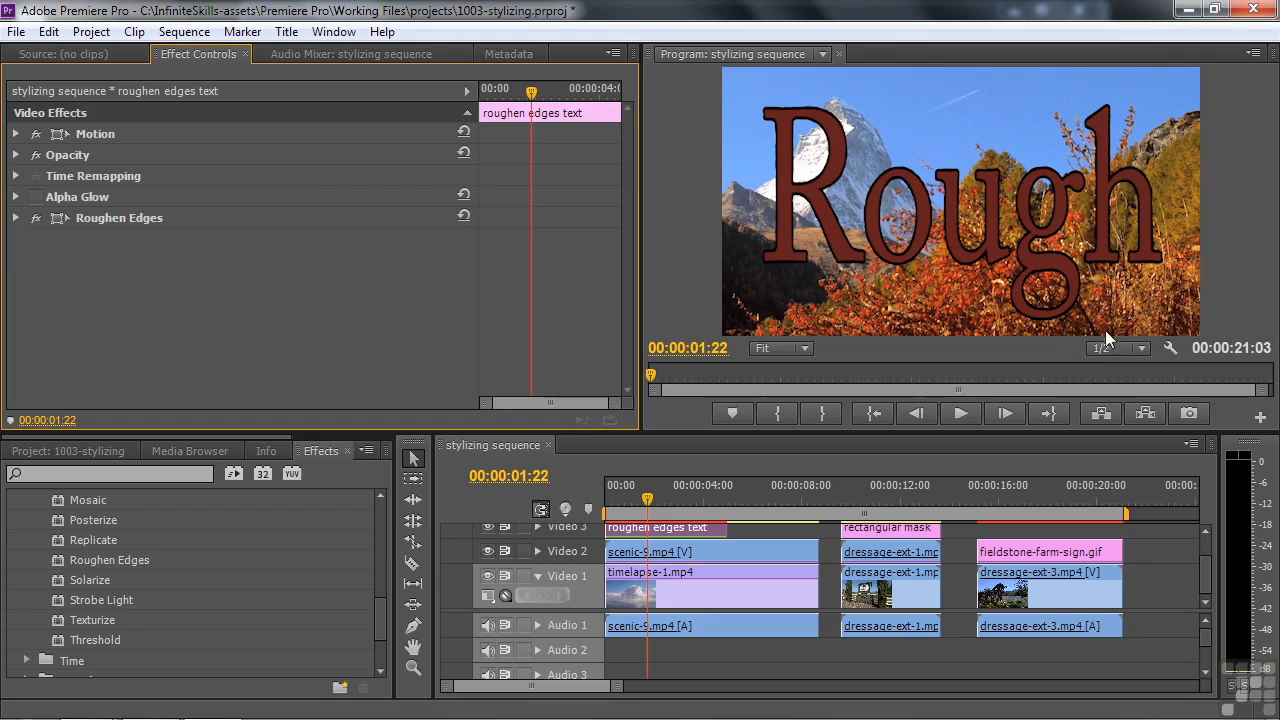
click(804, 346)
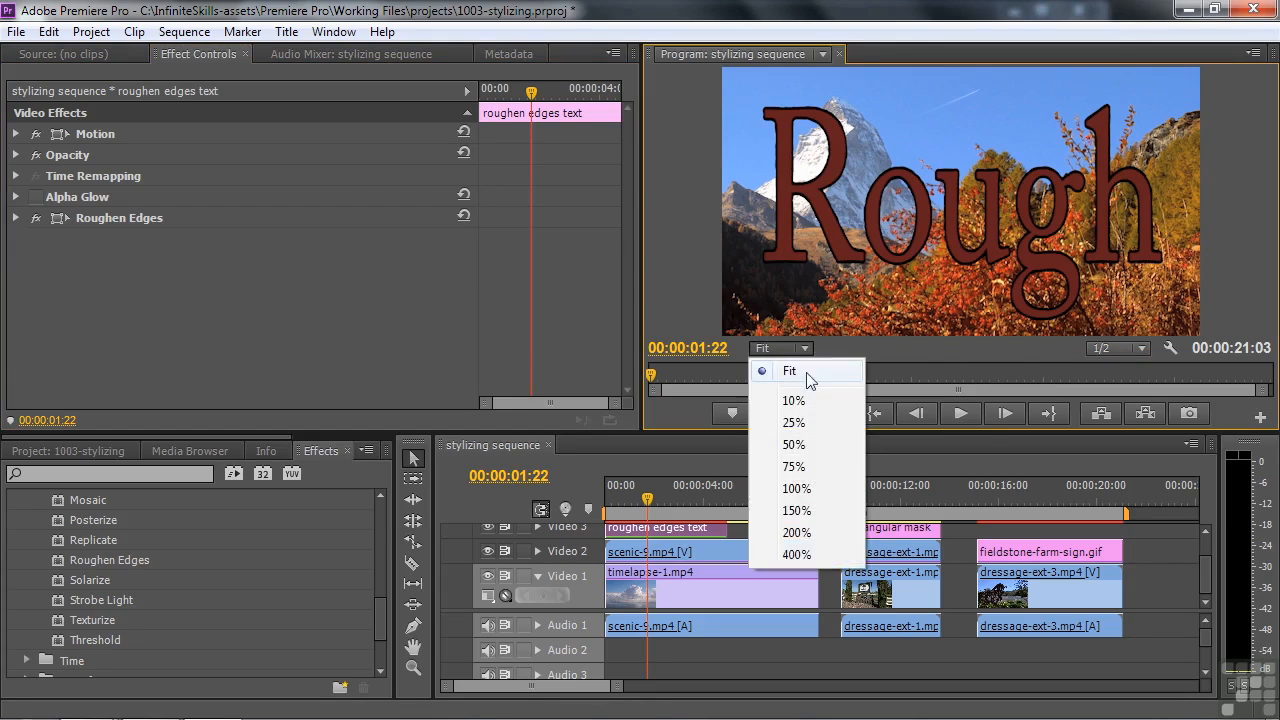
click(797, 446)
drag(1028, 329, 926, 331)
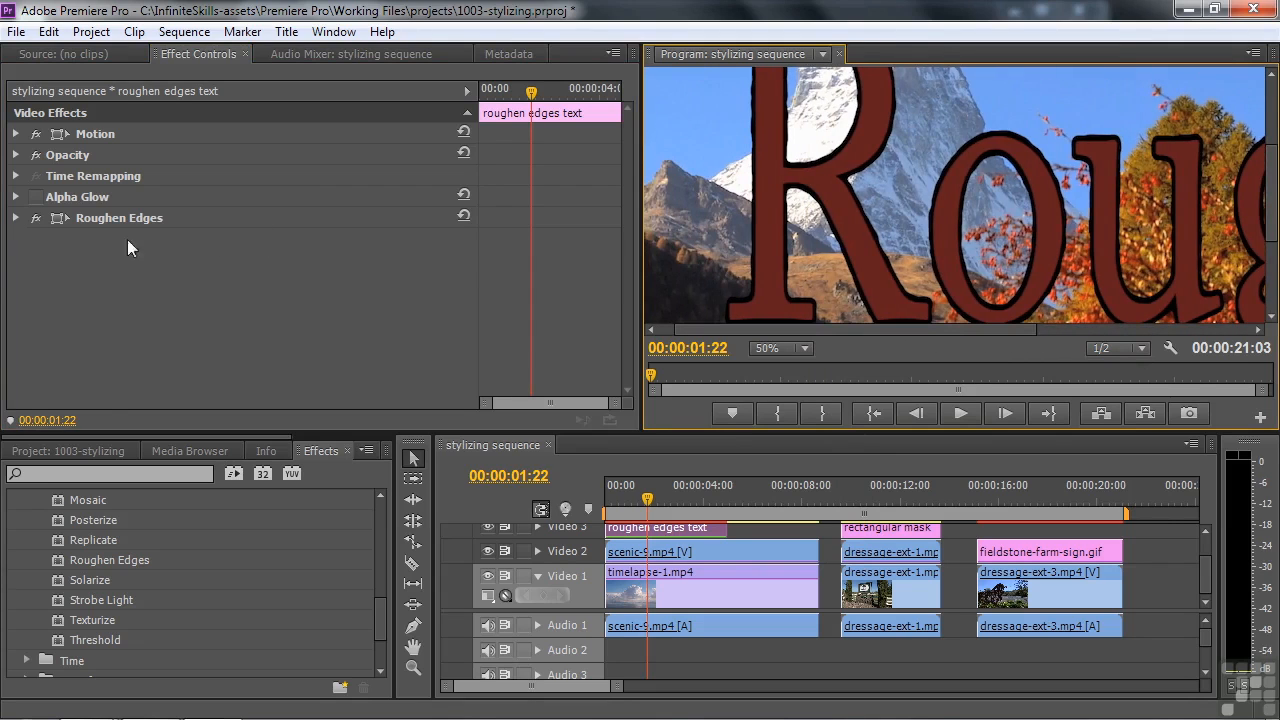
Set the Roughen Edges Edge Type to Roughen Color with the yellow Edge Color C9CB44
click(16, 218)
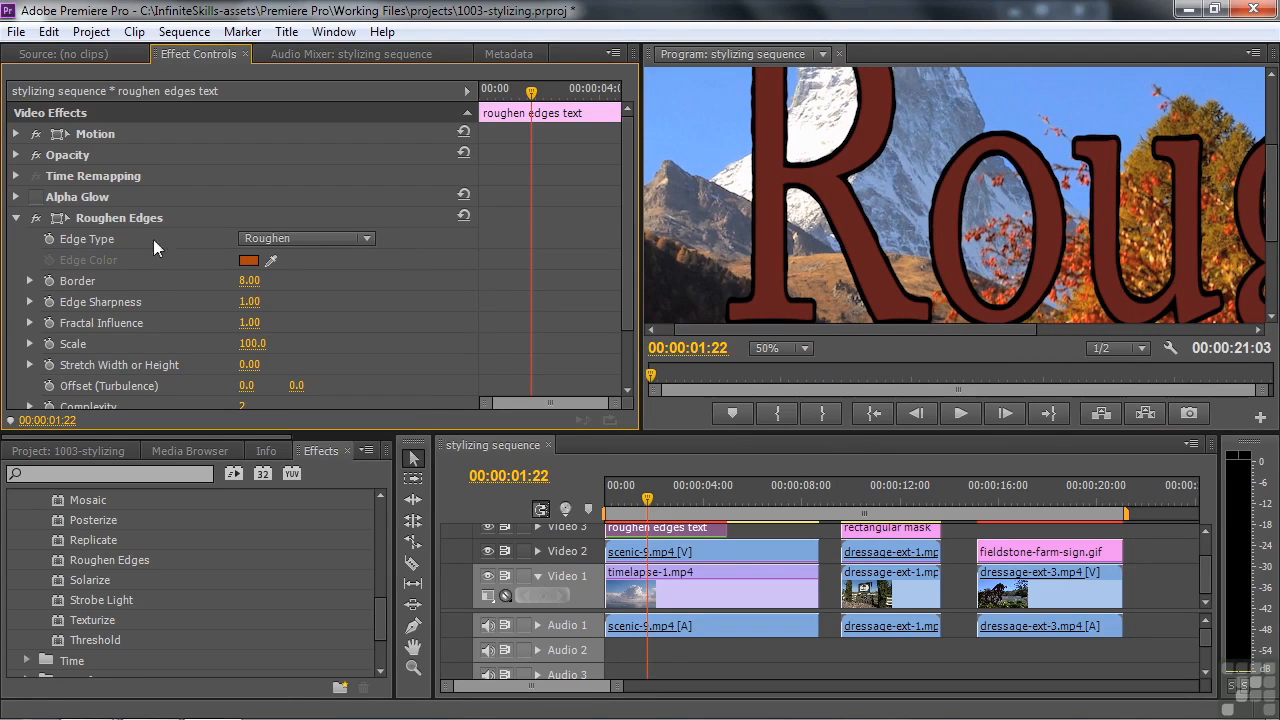
click(364, 238)
click(330, 284)
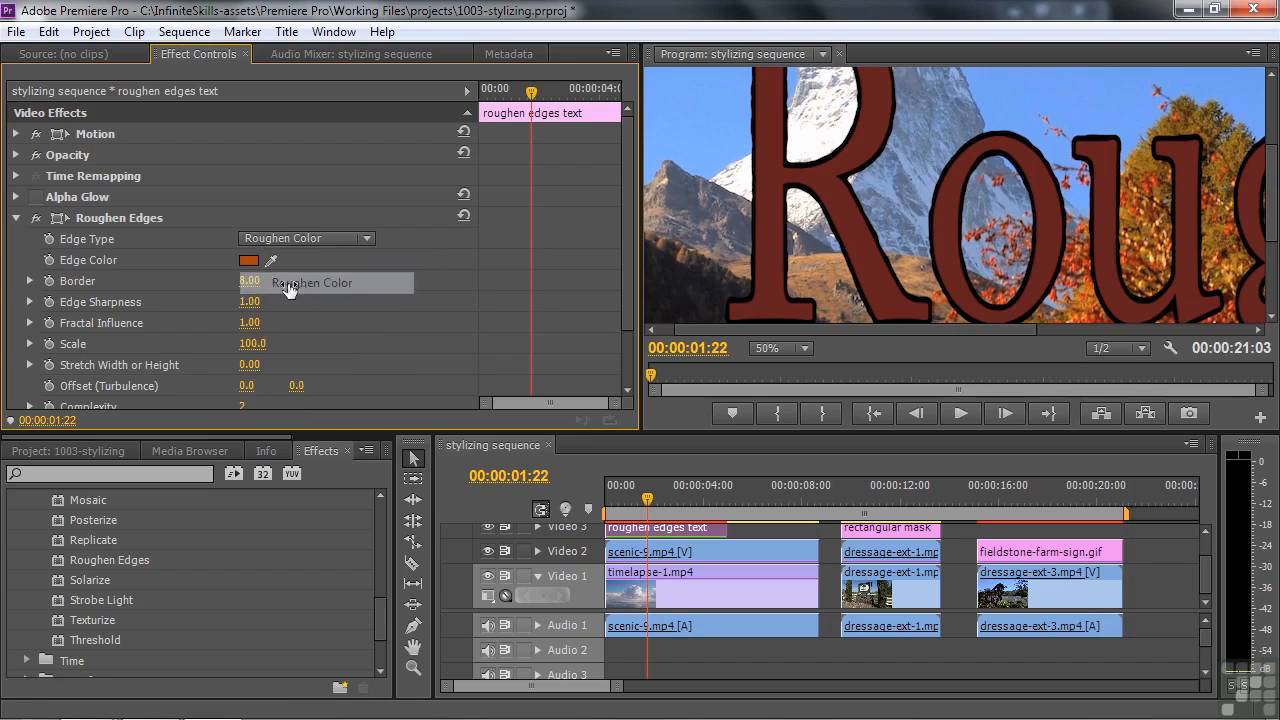
click(248, 261)
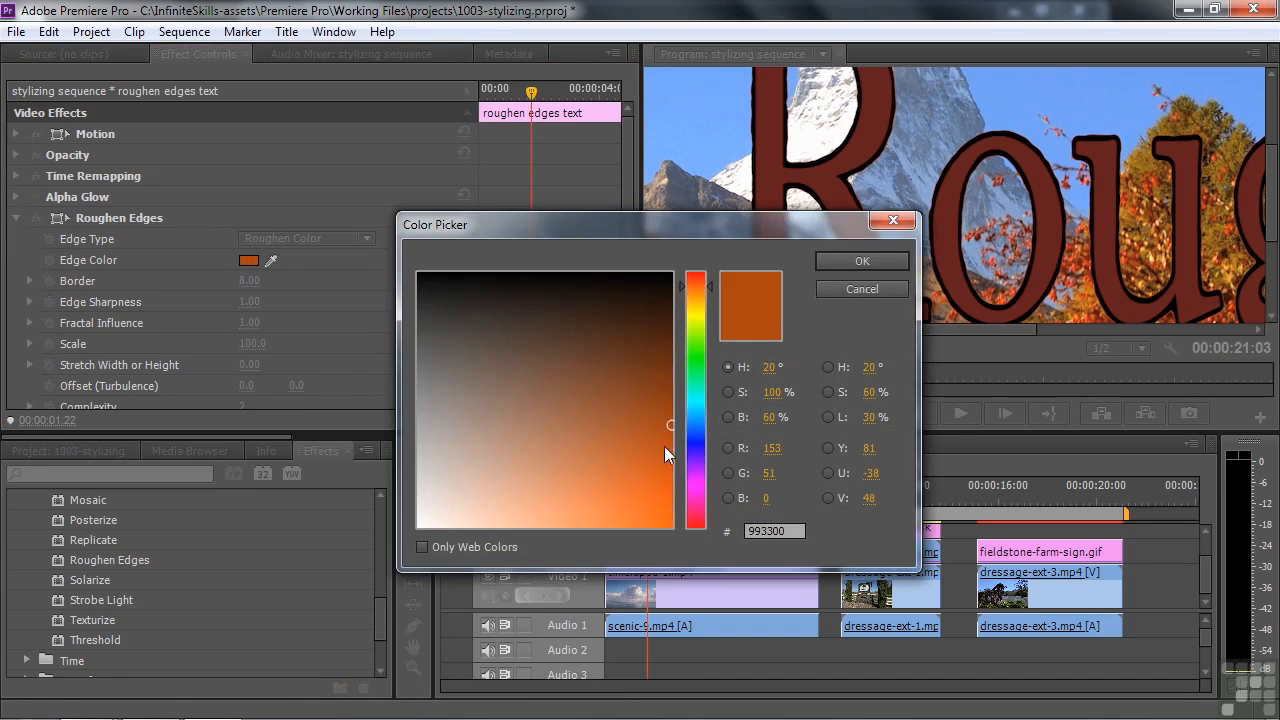
click(692, 316)
click(587, 475)
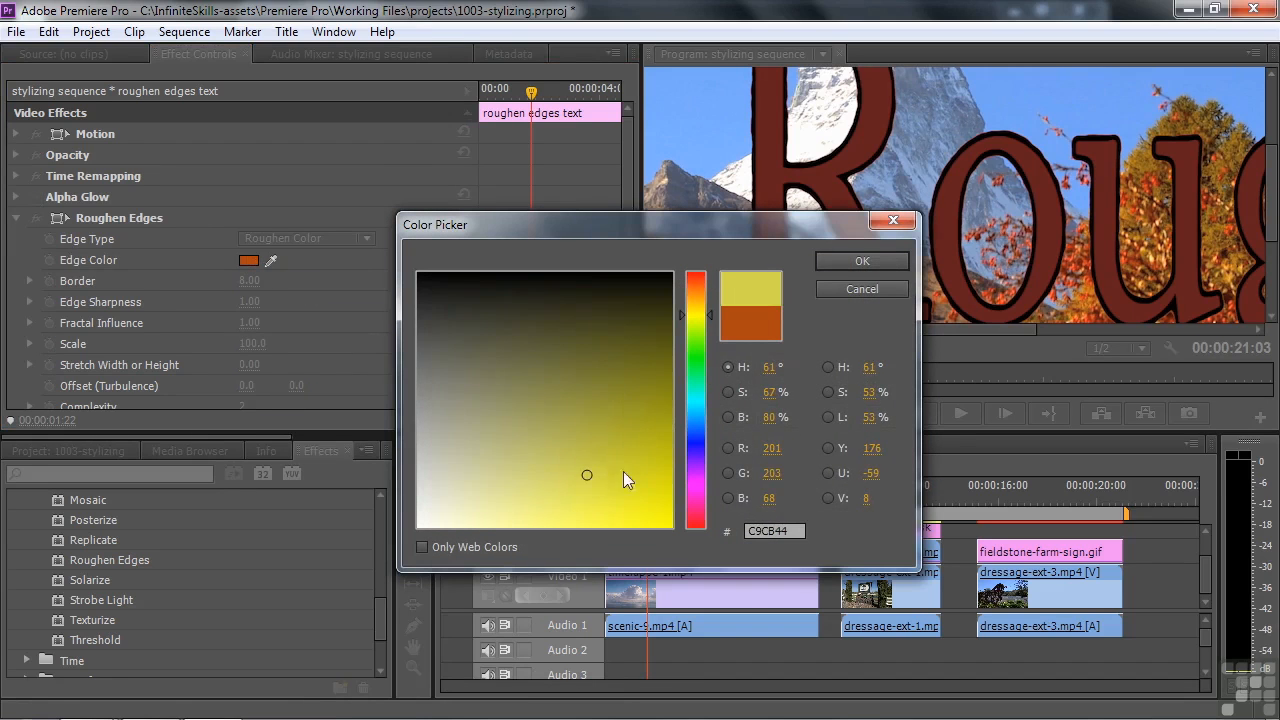
click(860, 261)
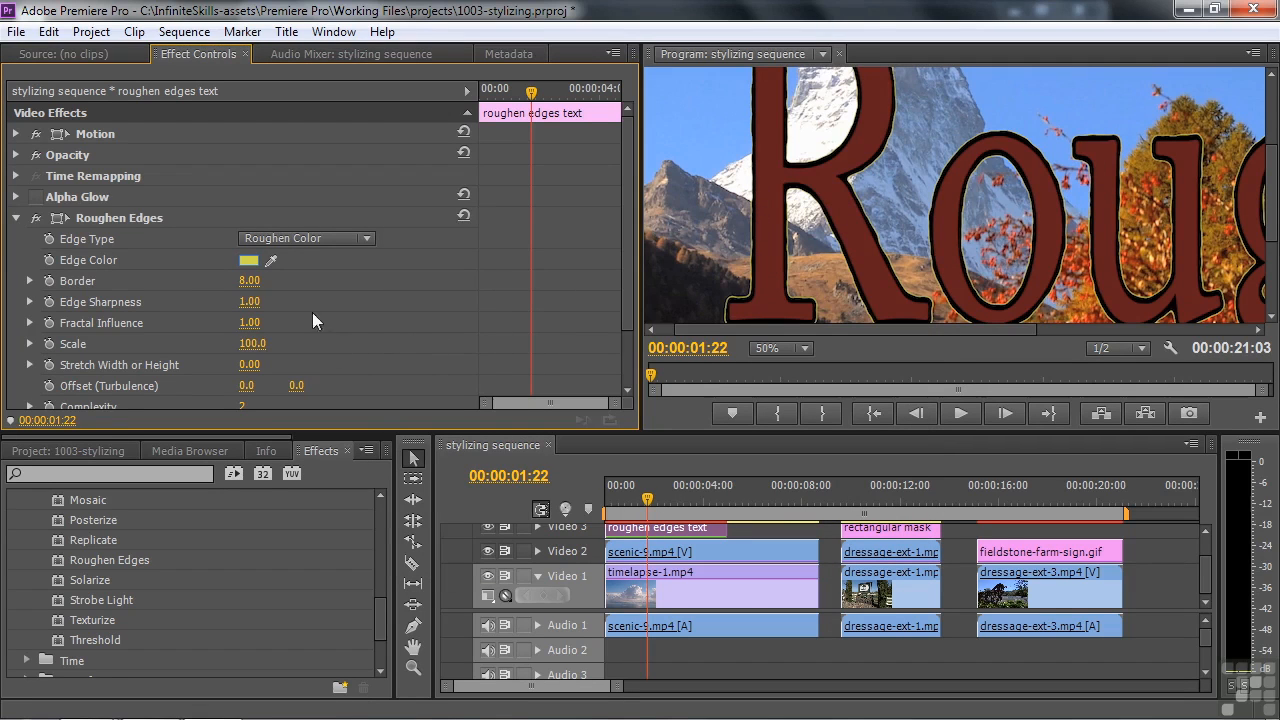
Try a Border of 6.00, change the Edge Type to Rusty, and raise the Border to 58.00
mouse_move(255, 287)
mouse_down()
mouse_move(371, 287)
mouse_move(278, 287)
mouse_up()
click(366, 239)
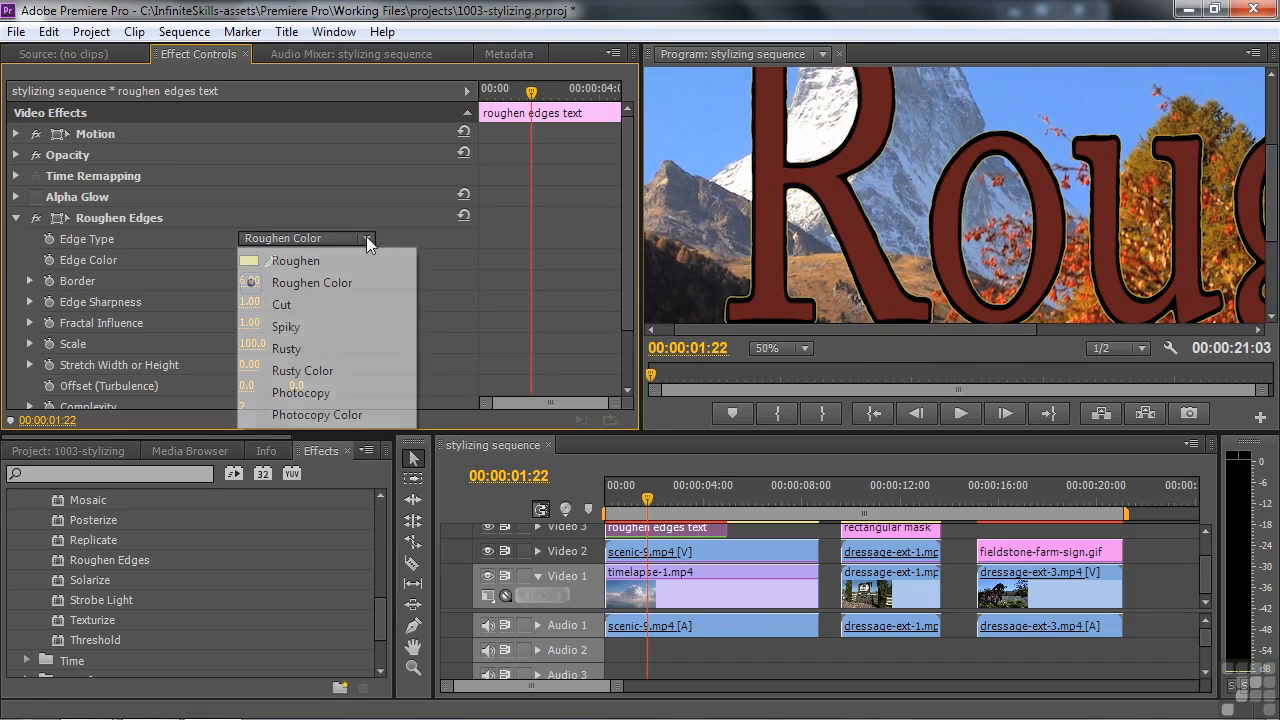
click(306, 348)
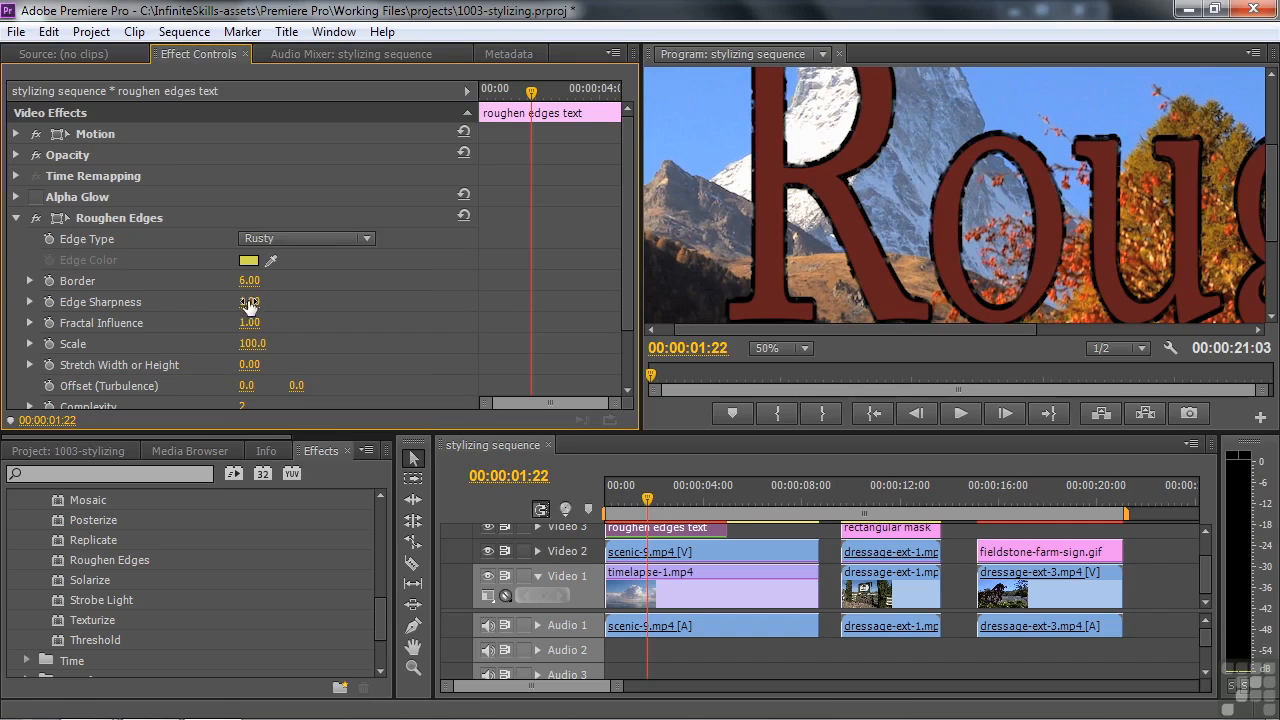
drag(248, 284, 392, 321)
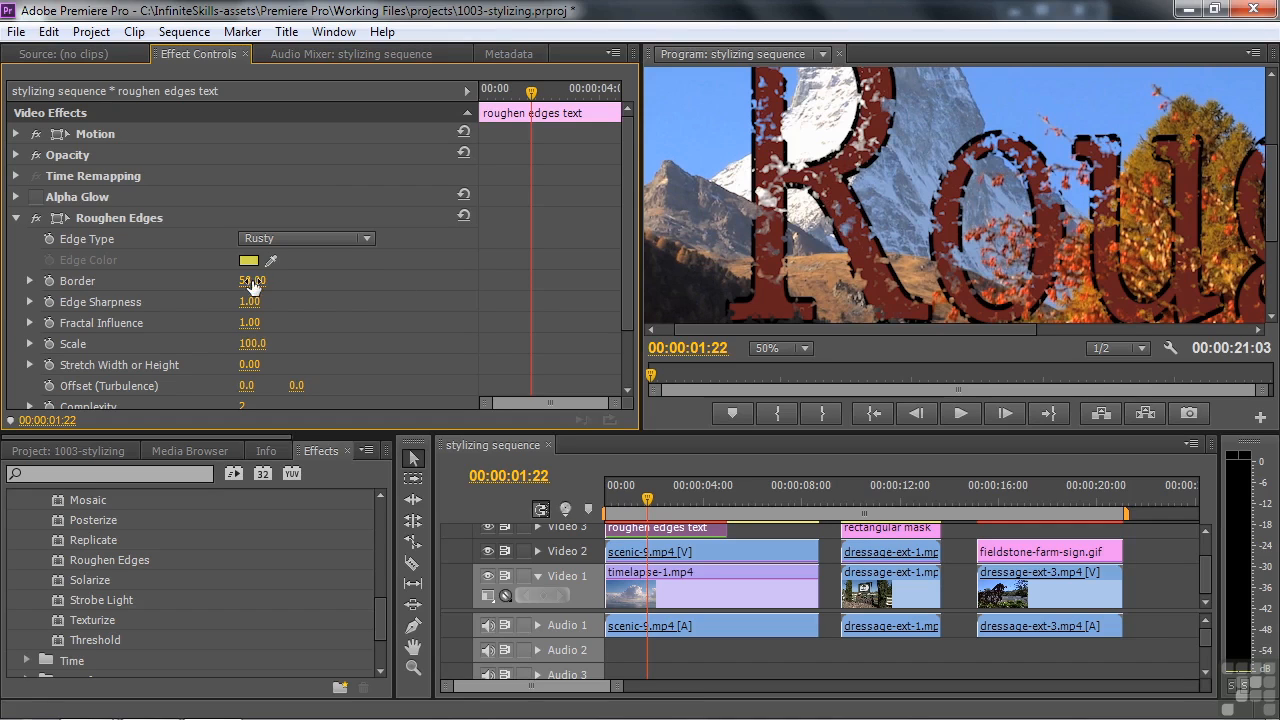
Set the Roughen Edges Edge Type back to Roughen Color and its Scale to 102.0
click(368, 237)
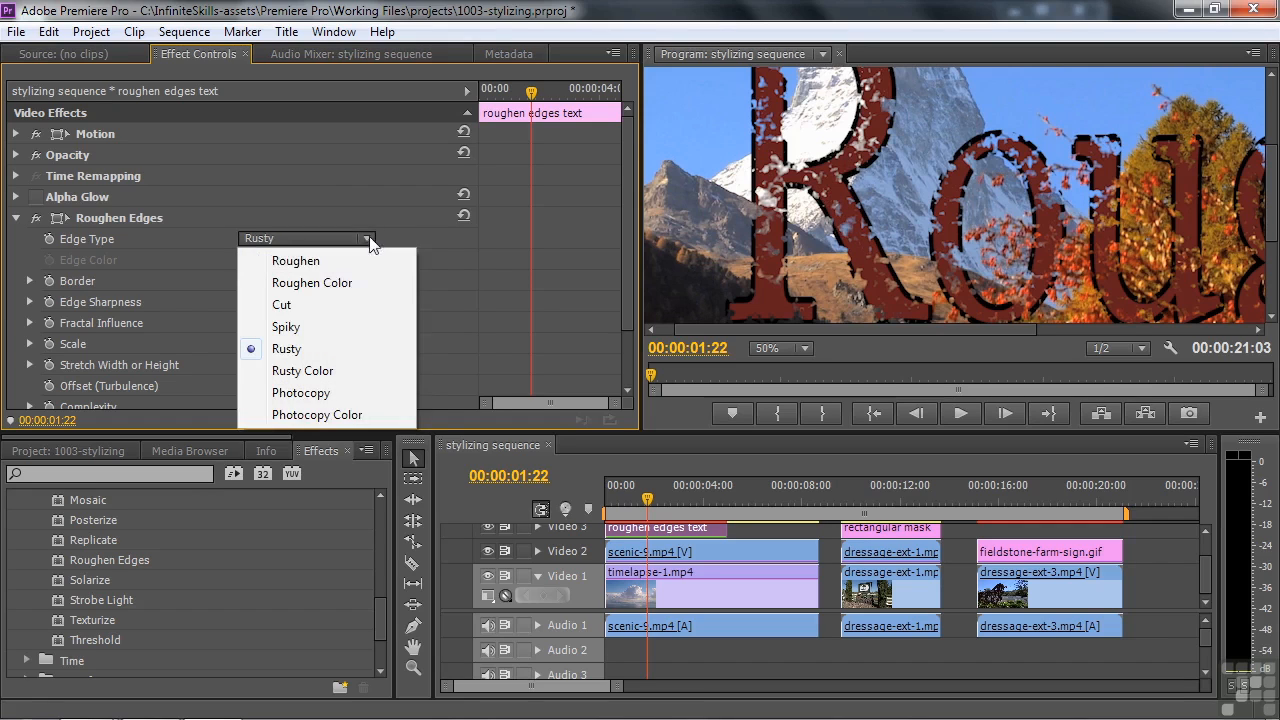
click(346, 284)
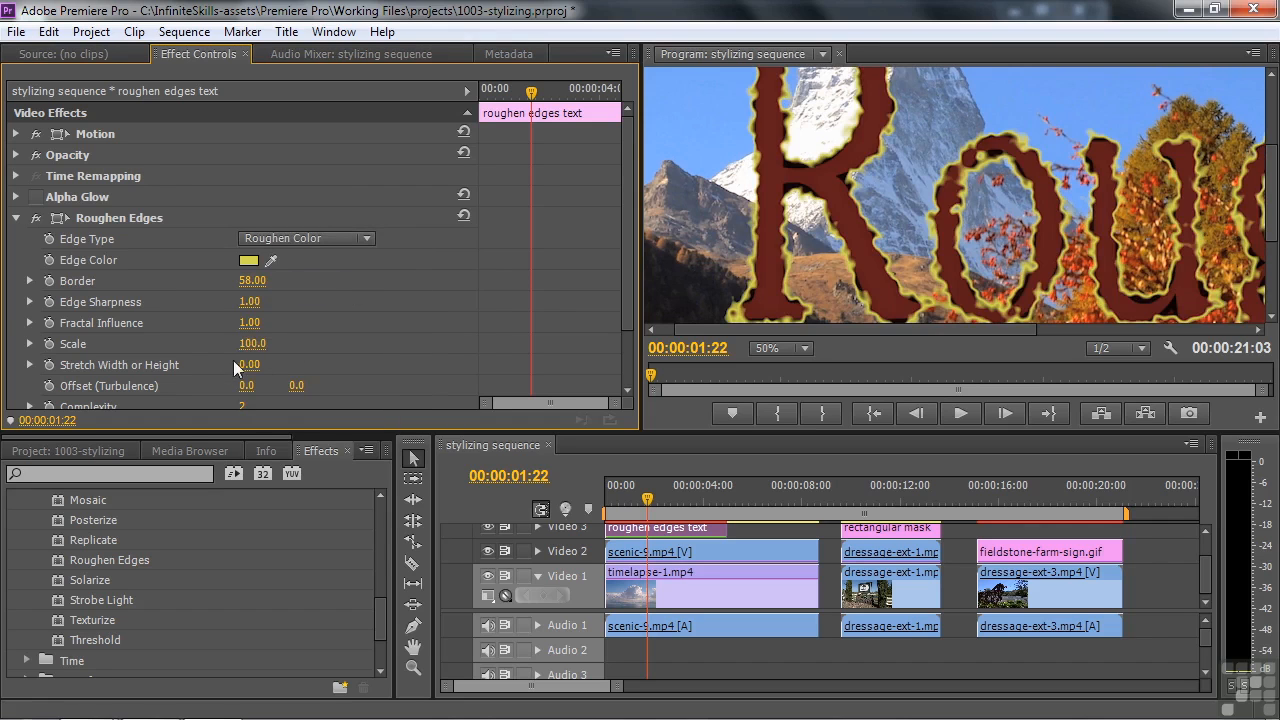
mouse_move(246, 344)
mouse_down()
mouse_move(313, 344)
mouse_move(250, 344)
mouse_up()
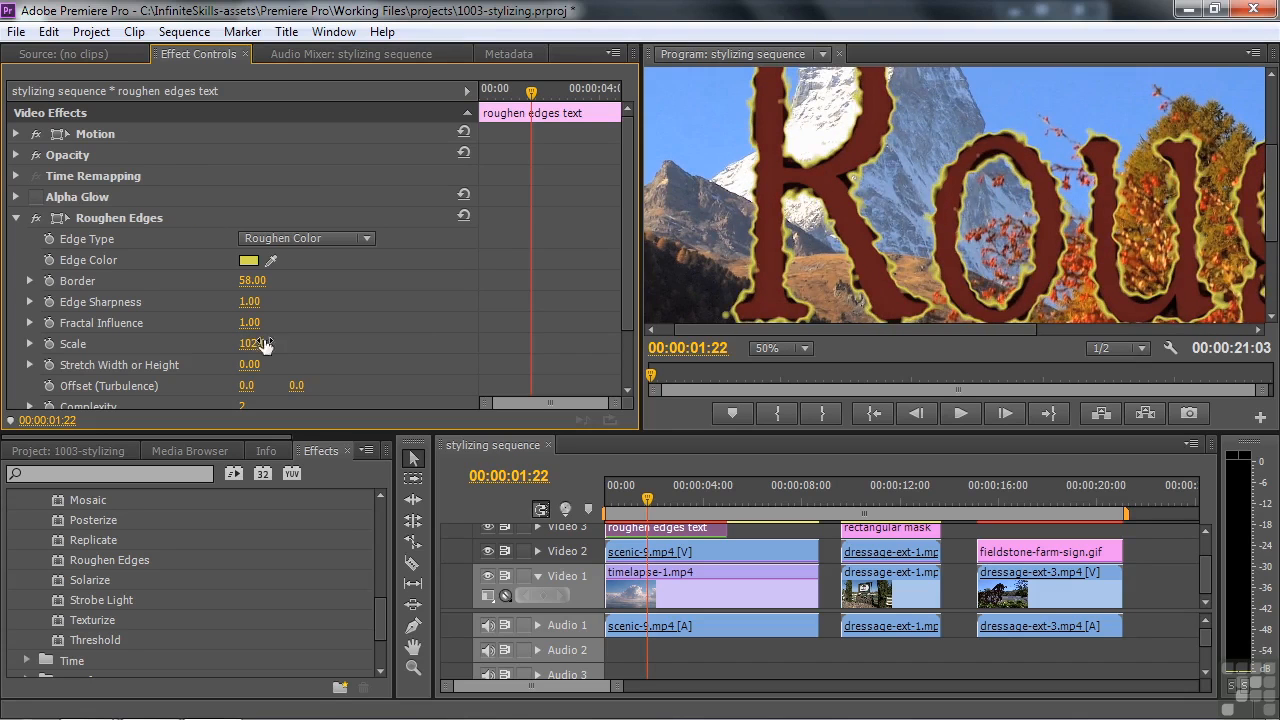
Turn off Roughen Edges, and switch Alpha Glow on and off again on the text clip, leaving its settings expanded
click(36, 218)
click(35, 198)
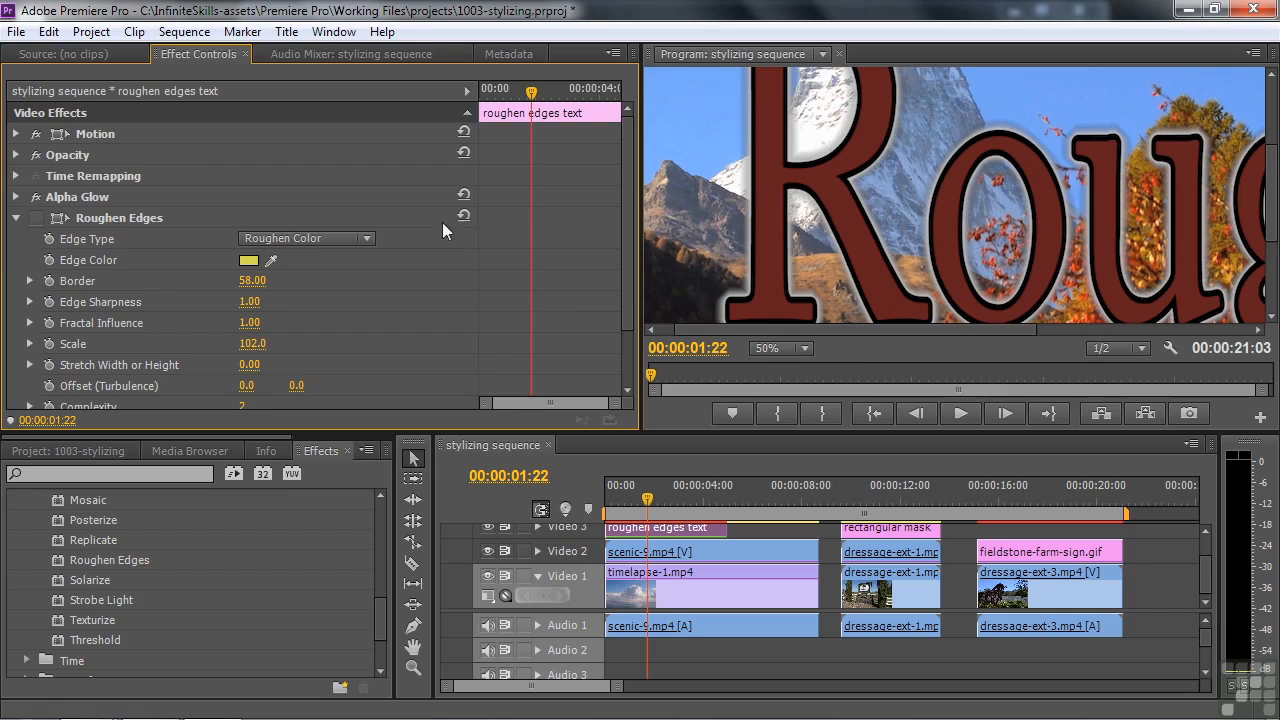
click(37, 196)
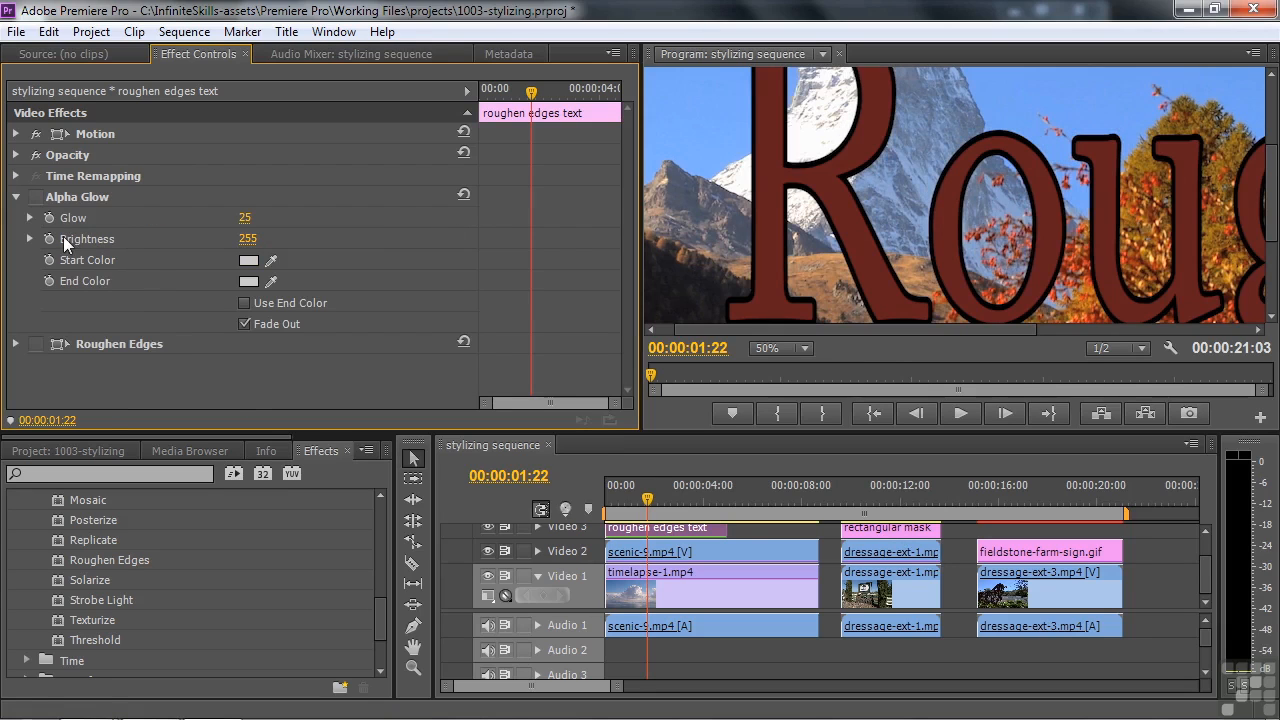
Move the roughen edges text clip to the end of Video 3, after fieldstone-farm-sign.gif, and set the program preview to Fit
click(92, 622)
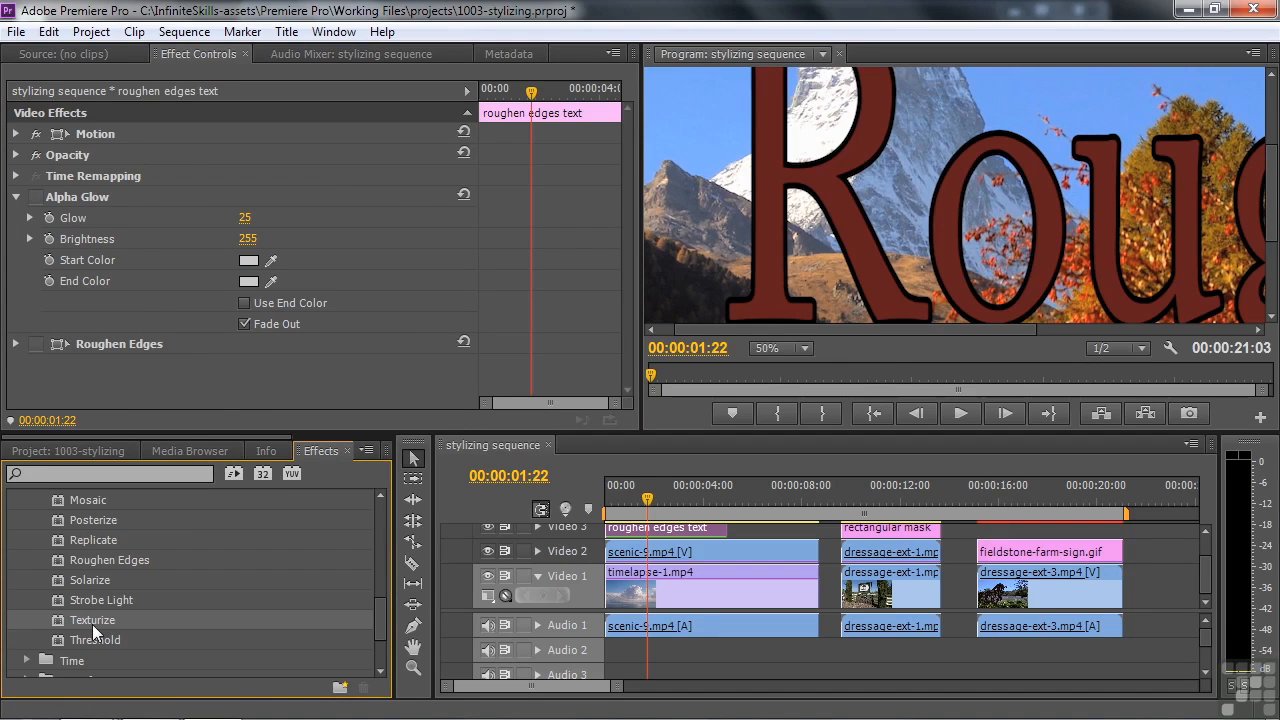
click(672, 592)
drag(660, 535, 1178, 530)
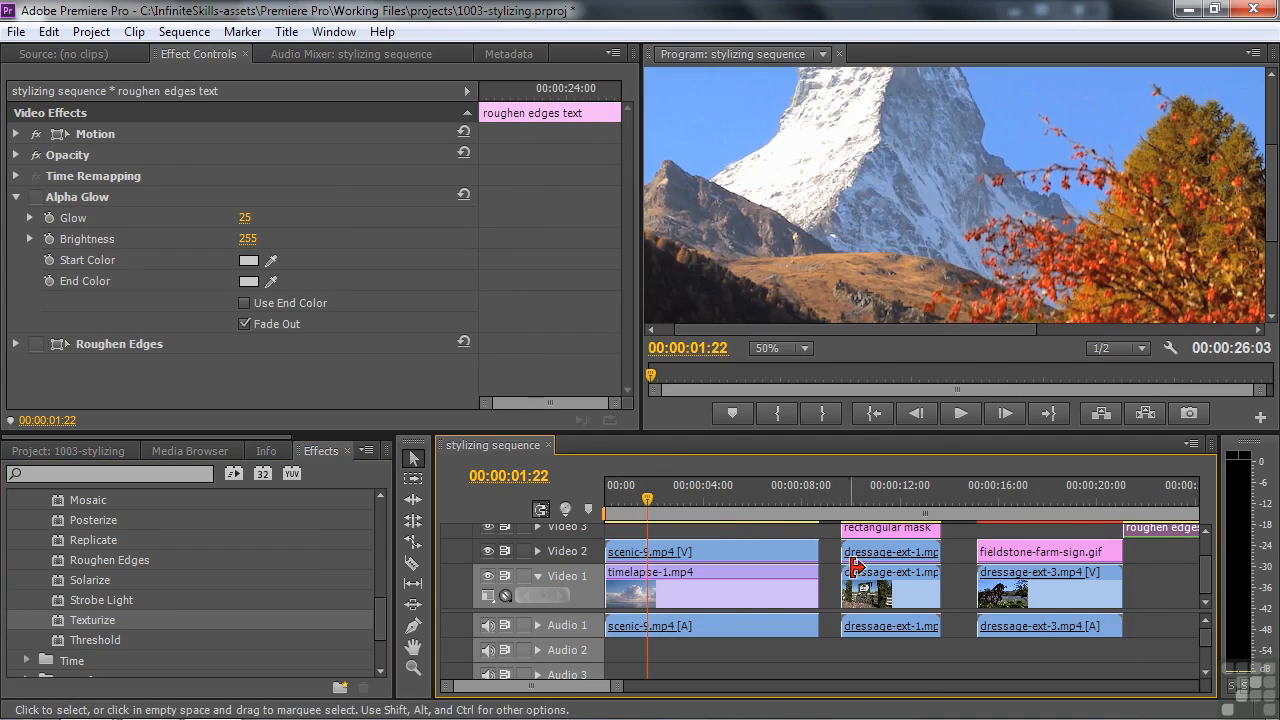
click(804, 352)
click(806, 366)
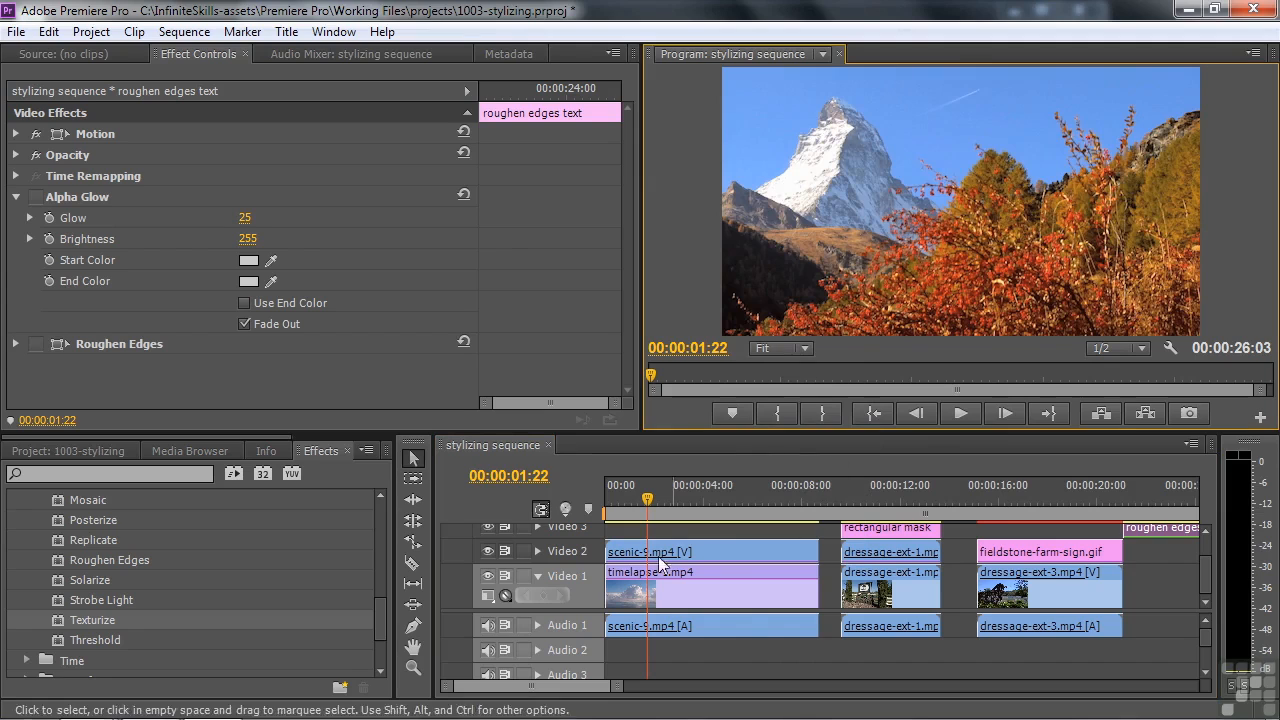
Set the Texturize Texture Layer of the timelapse-1.mp4 clip on Video 1 to Video 2
click(643, 592)
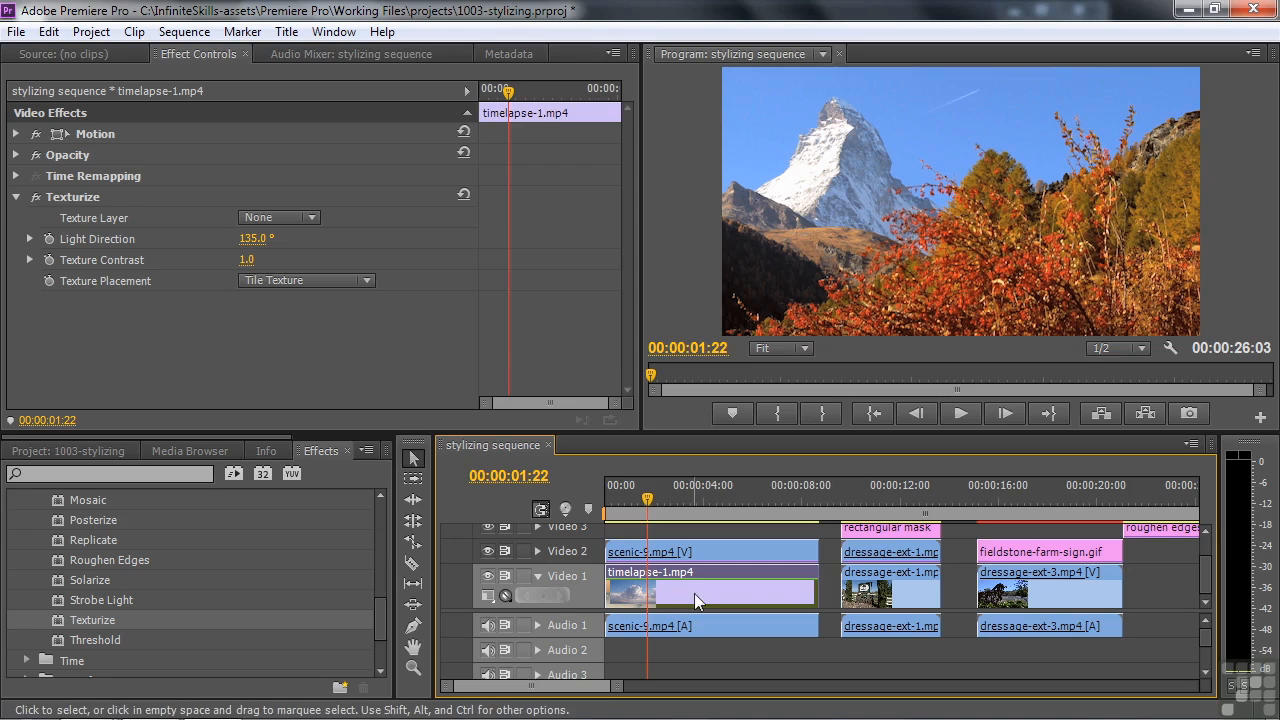
click(311, 216)
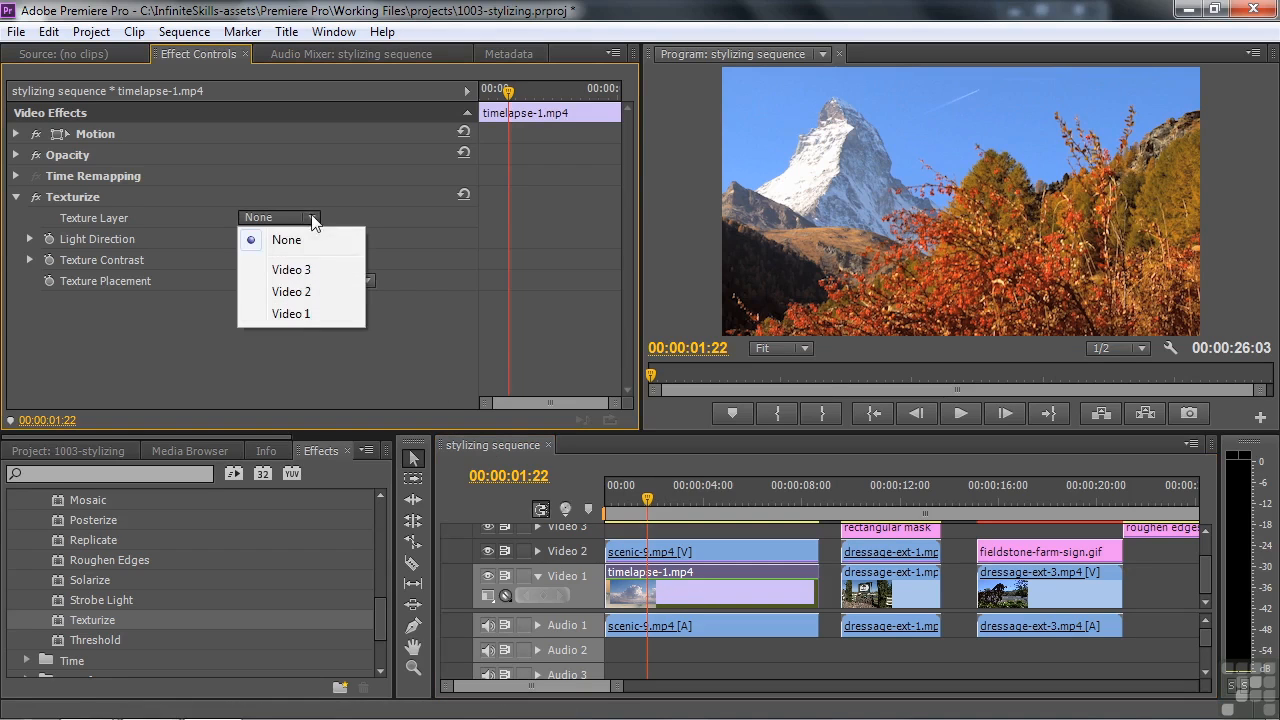
click(309, 289)
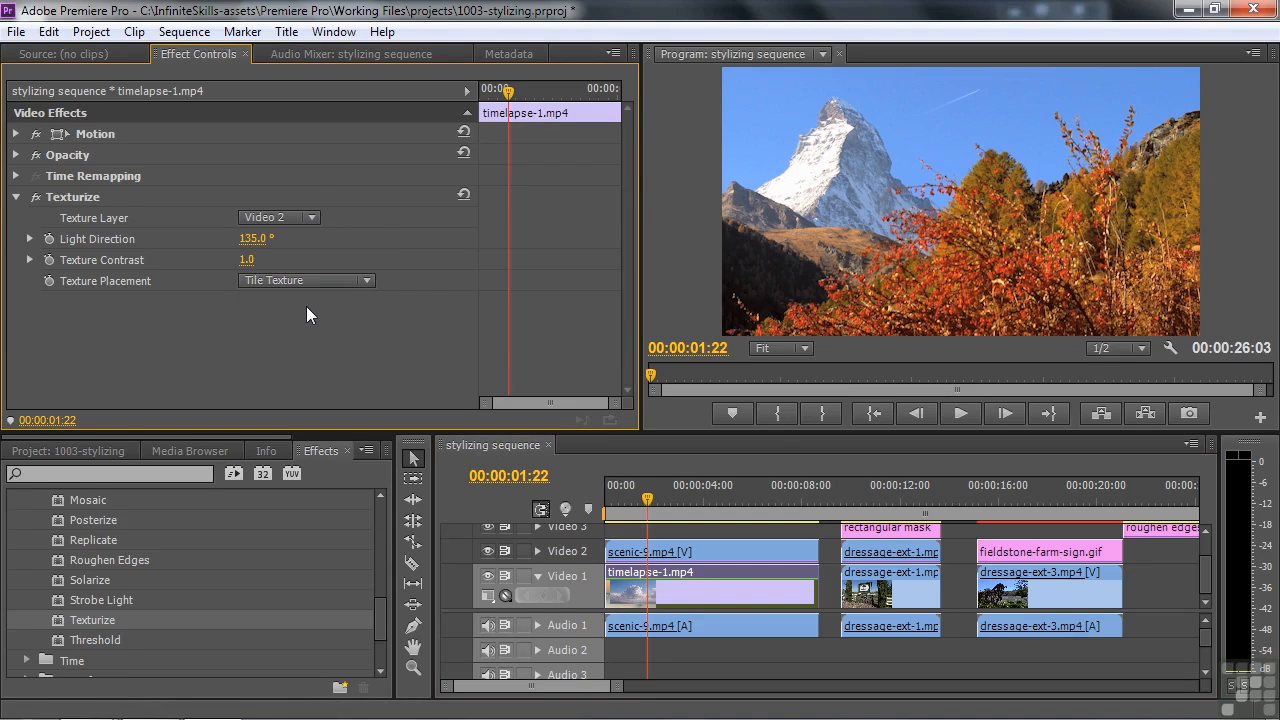
Set the Opacity of the scenic-9.mp4 clip on Video 2 to 0.0 %
click(710, 552)
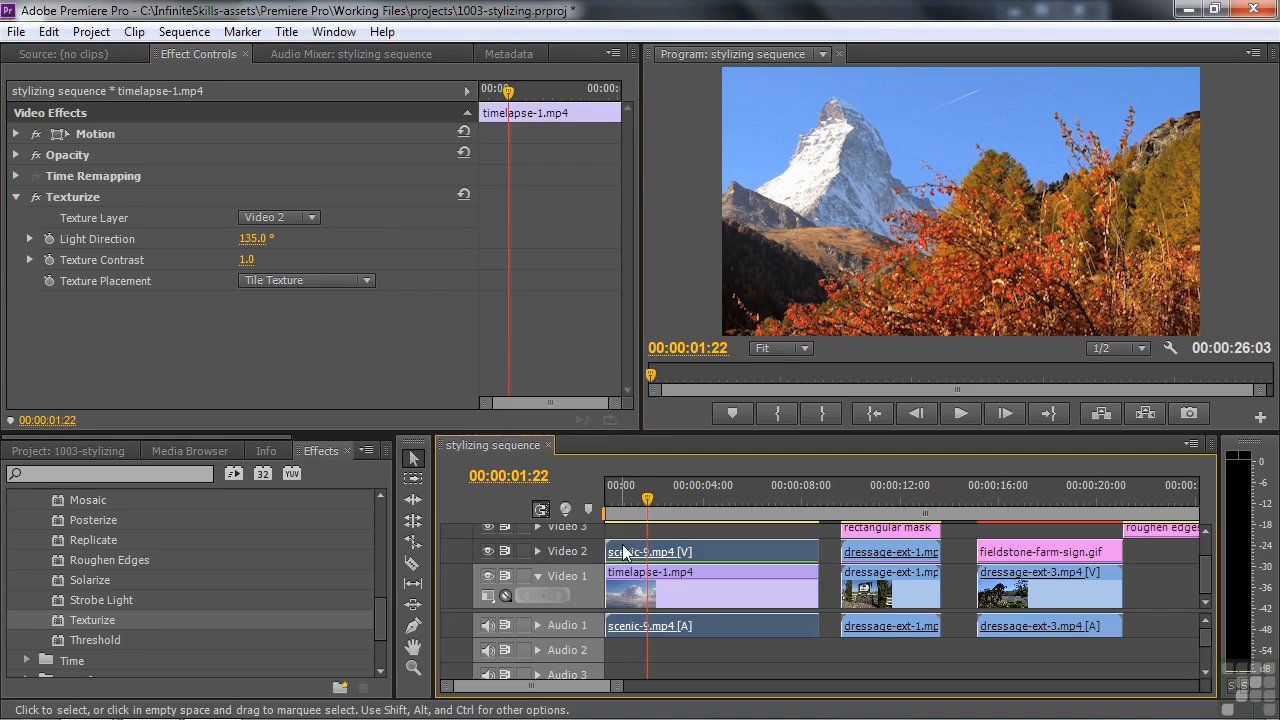
click(16, 155)
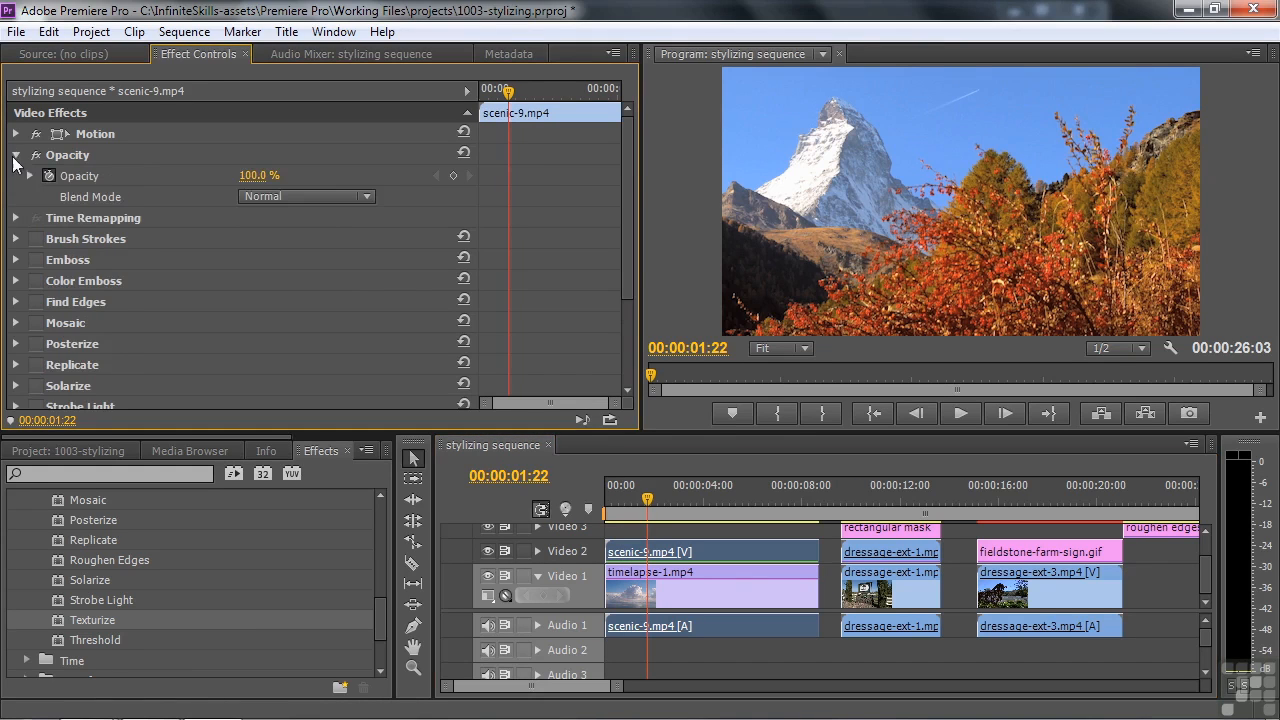
click(258, 176)
text(0)
key(Return)
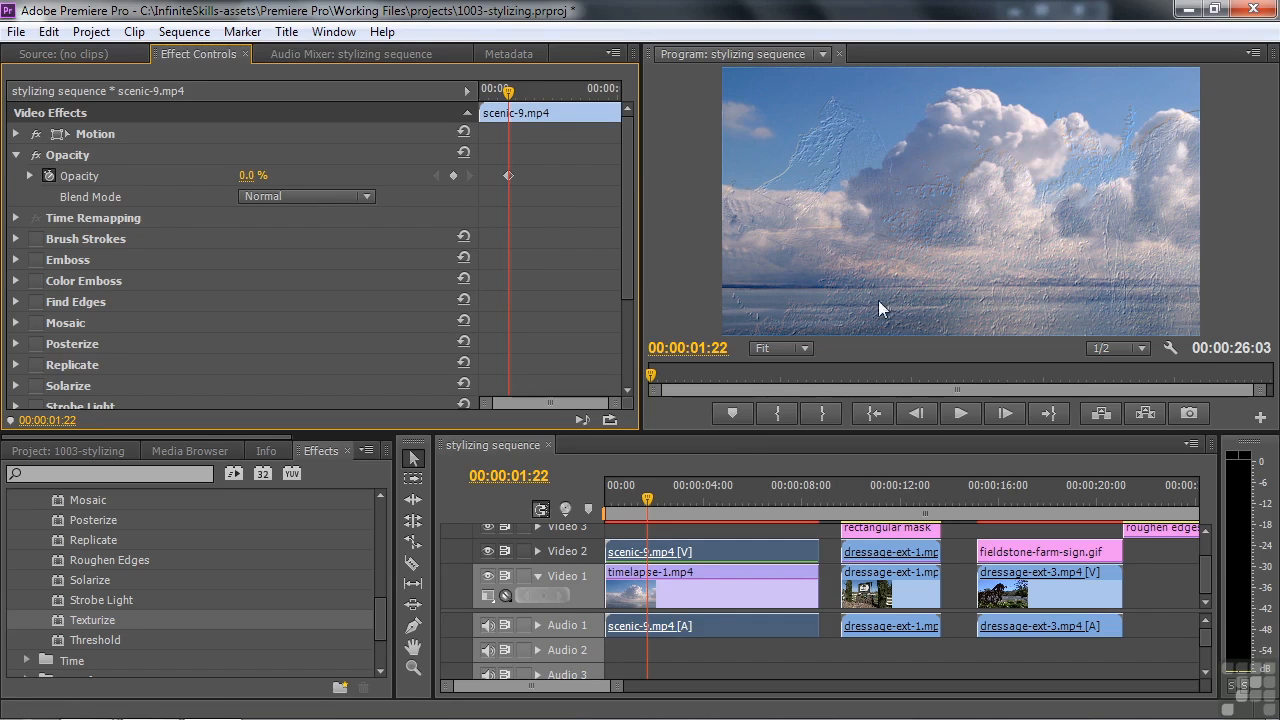
Set the timelapse-1.mp4 clip's Texturize effect to a Texture Contrast of 2.0 and a Light Direction of 60.0°
click(700, 588)
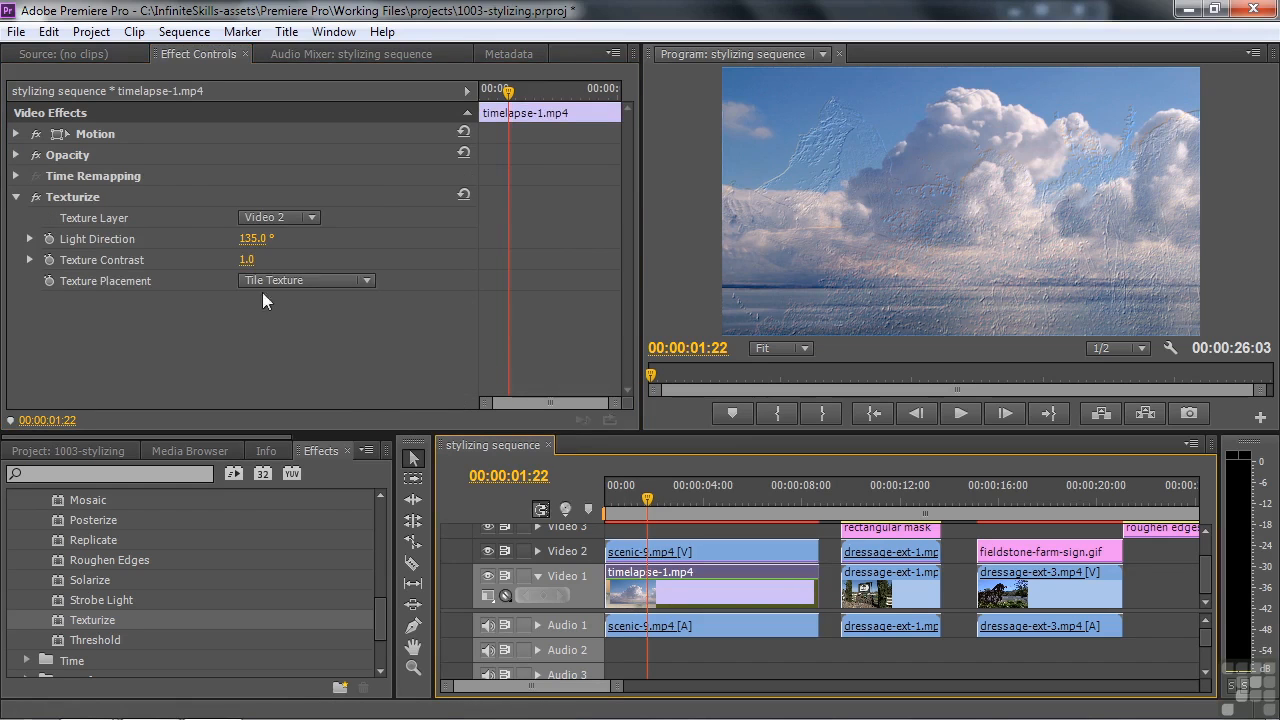
drag(248, 261, 180, 239)
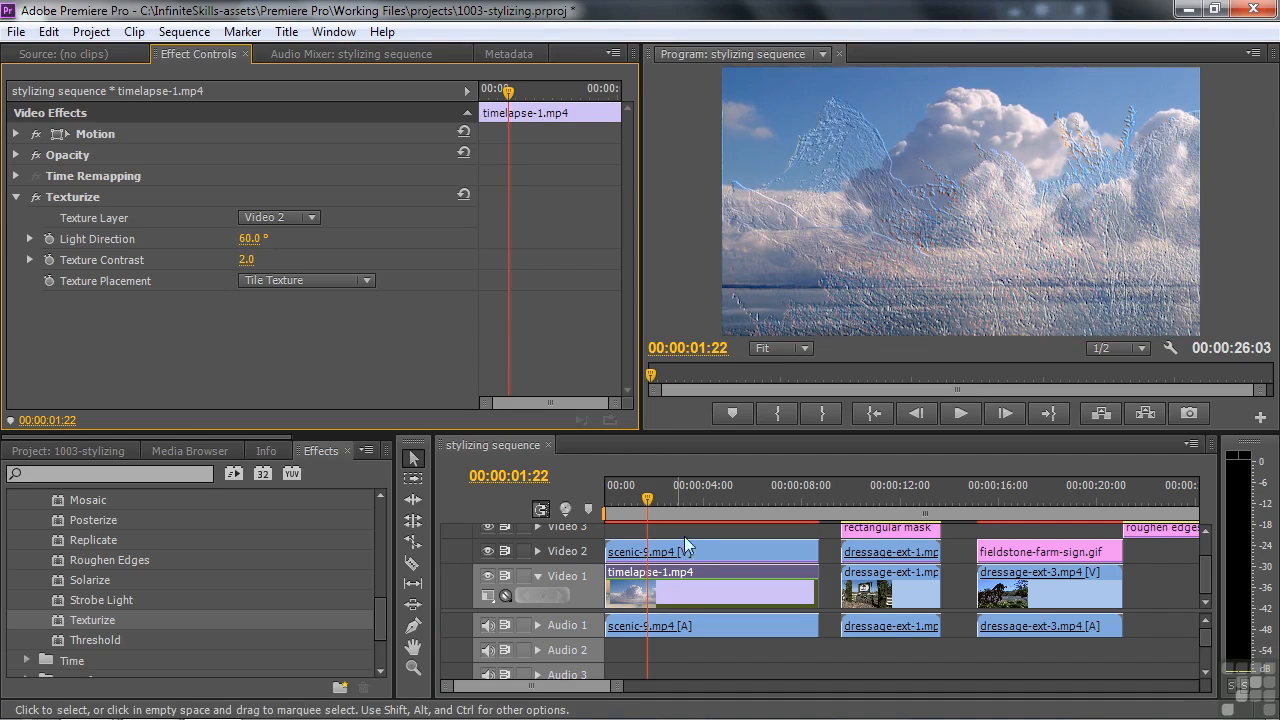